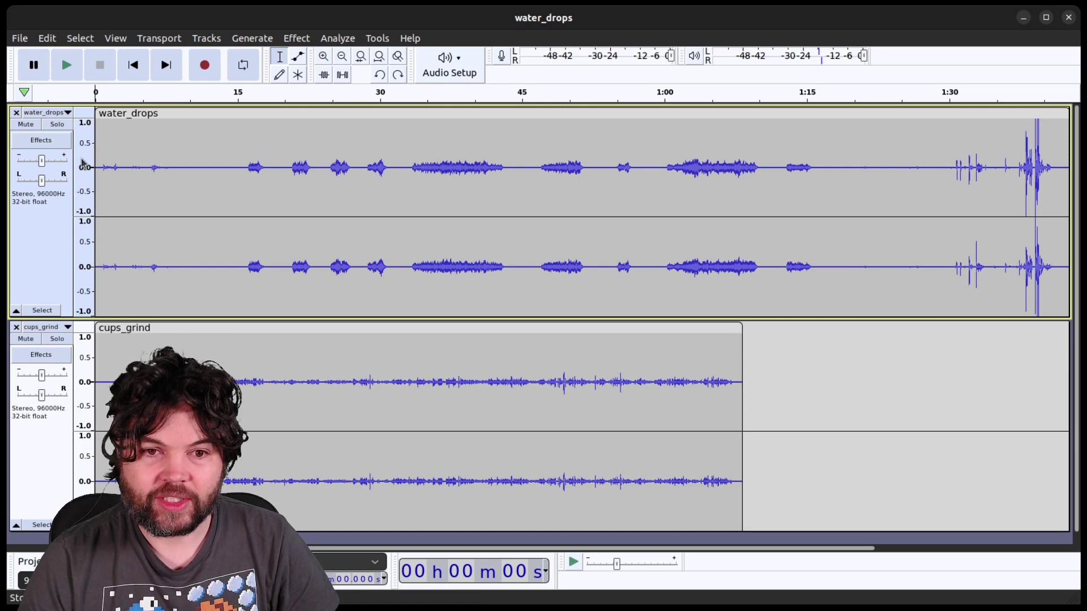
- Show the water_drops waveform in dB scale and reduce noise across the whole track, using the quiet stretch from about 44 to 47 s as noise profile
left_click(111, 193)
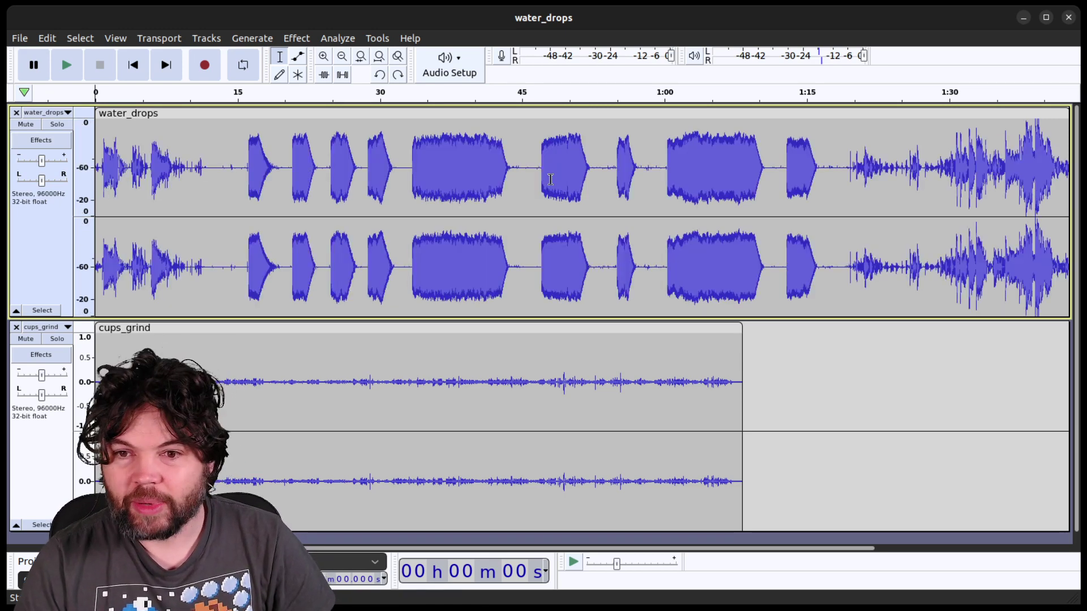
left_click_drag(540, 164, 516, 169)
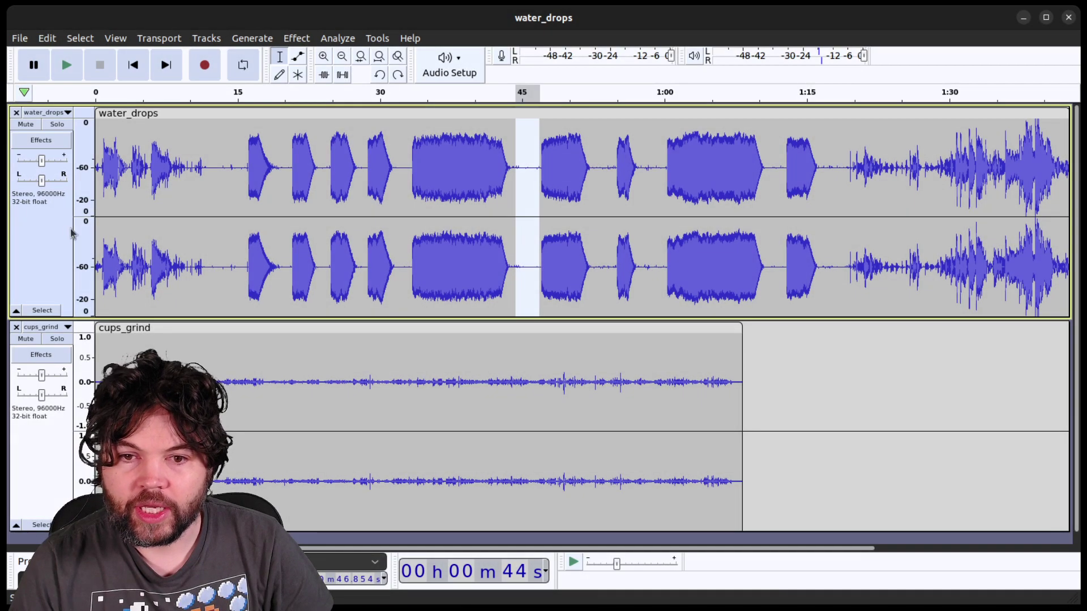
left_click(34, 246)
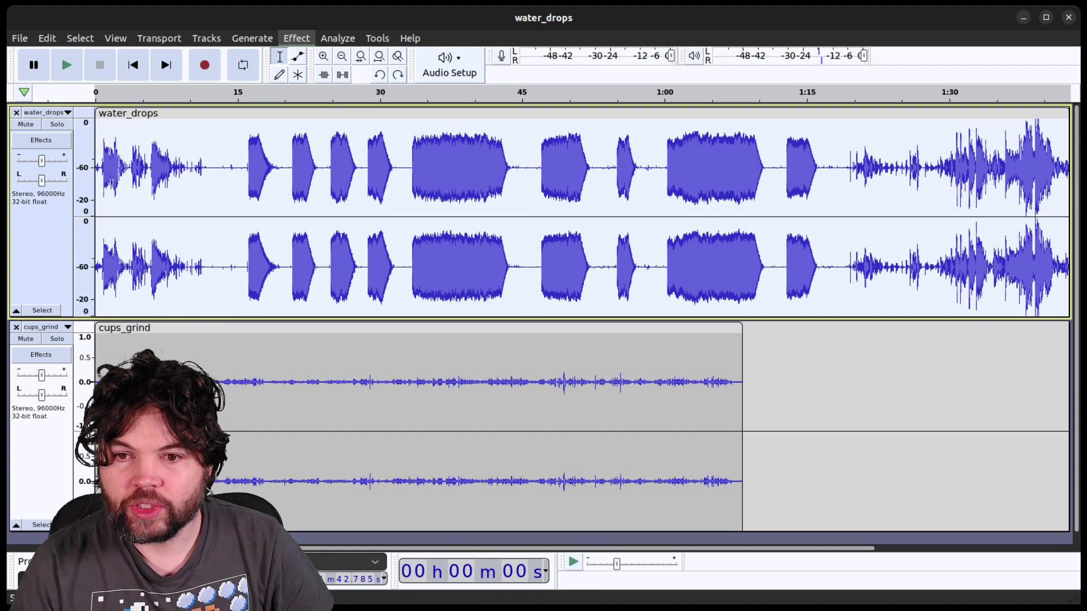
left_click(552, 220)
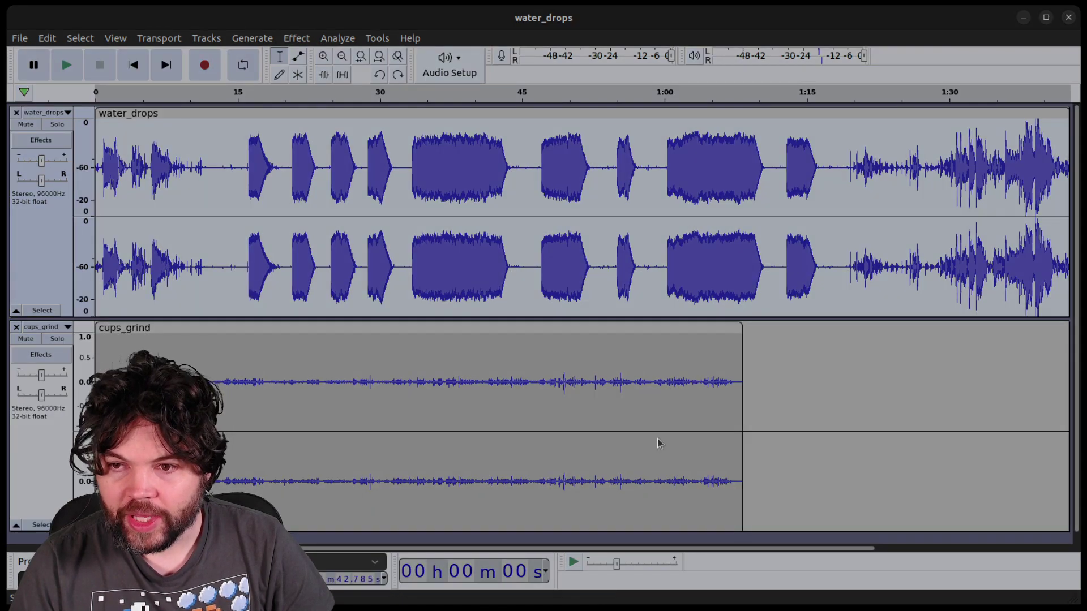
left_click(660, 443)
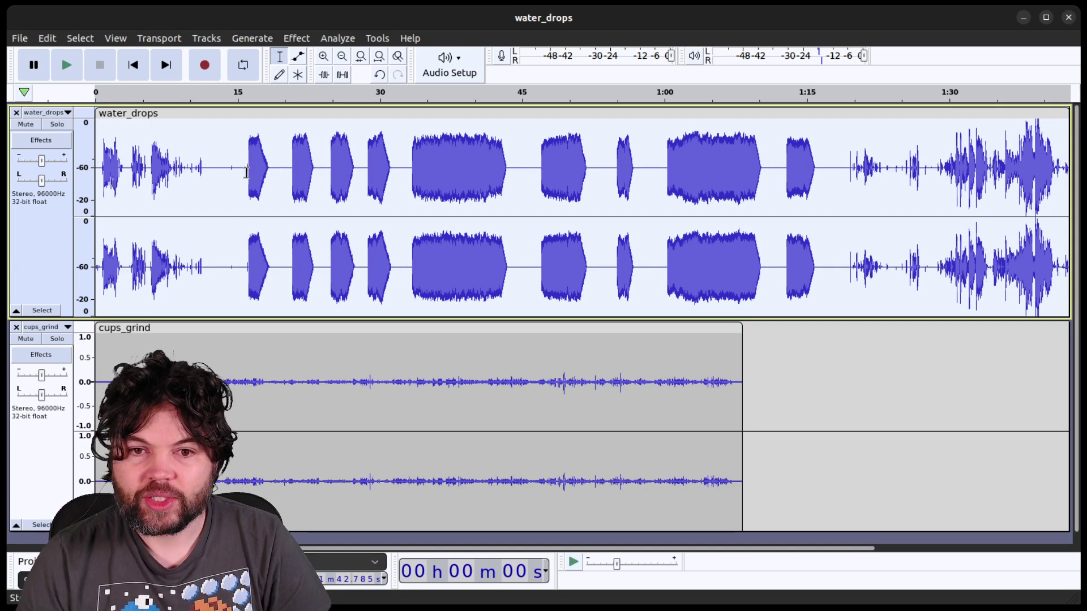
- Delete the first 15.9 s of water_drops and the unwanted noises from about 1:02 to the clip's end
left_click_drag(247, 173, 95, 172)
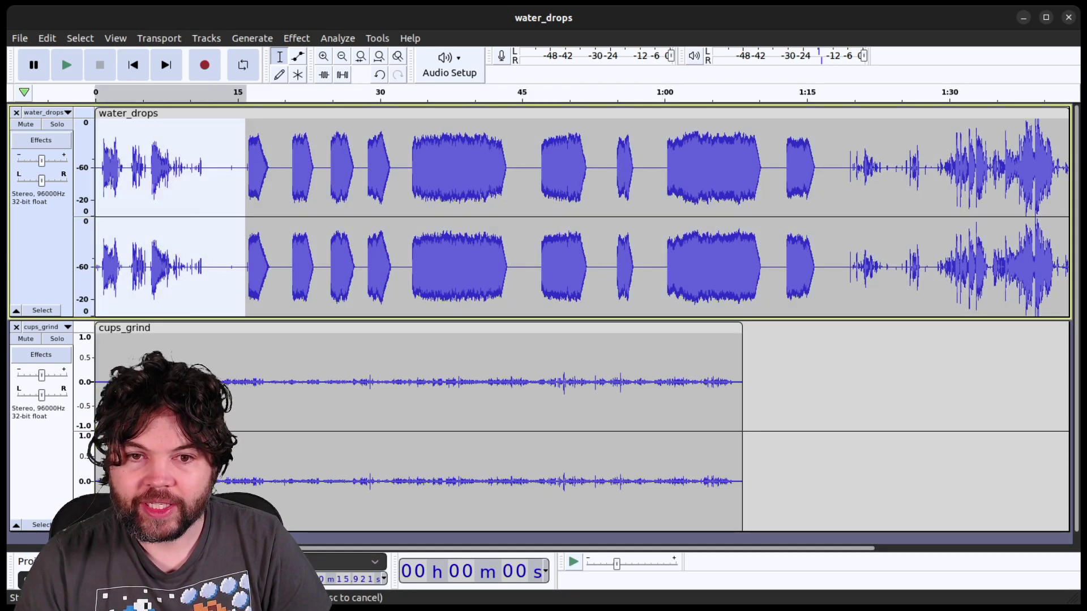
key("Delete")
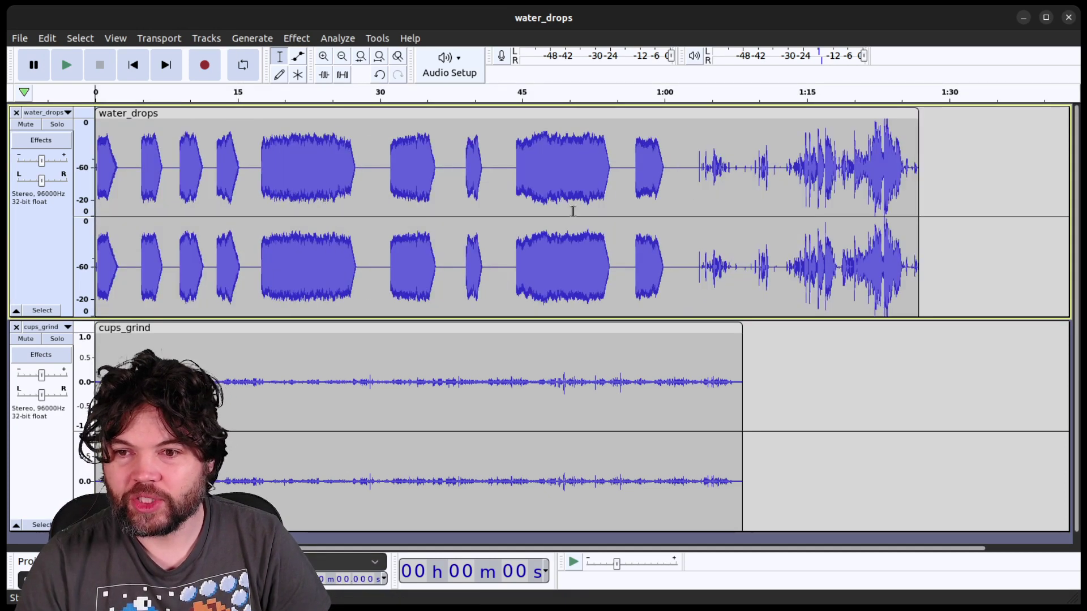
left_click_drag(683, 173, 960, 173)
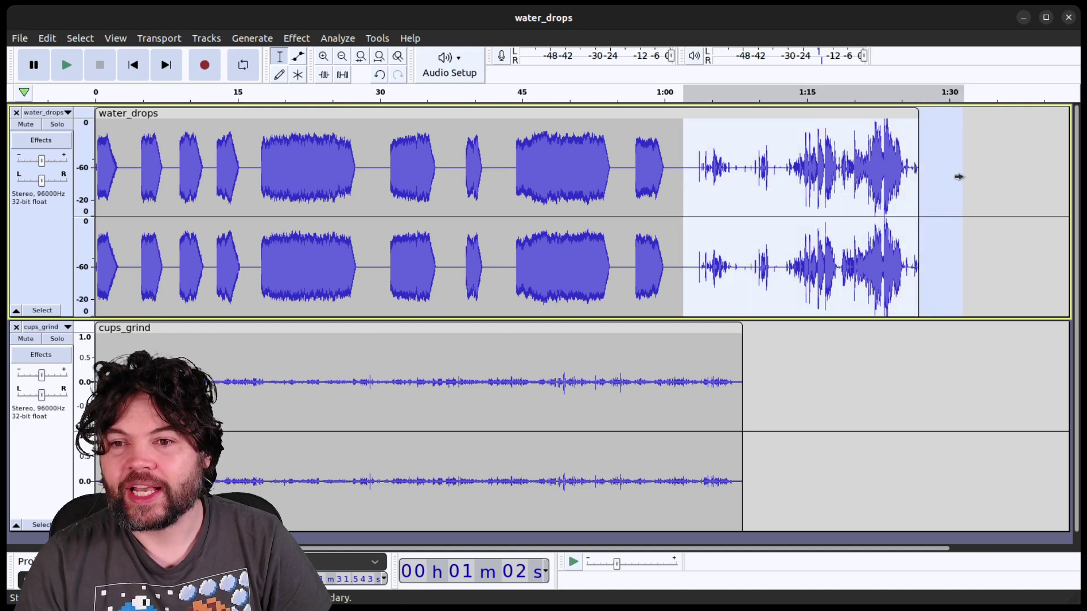
key("Delete")
- Return water_drops to the linear waveform scale, boost the whole track's level and preview it from about 17 s
left_click(44, 238)
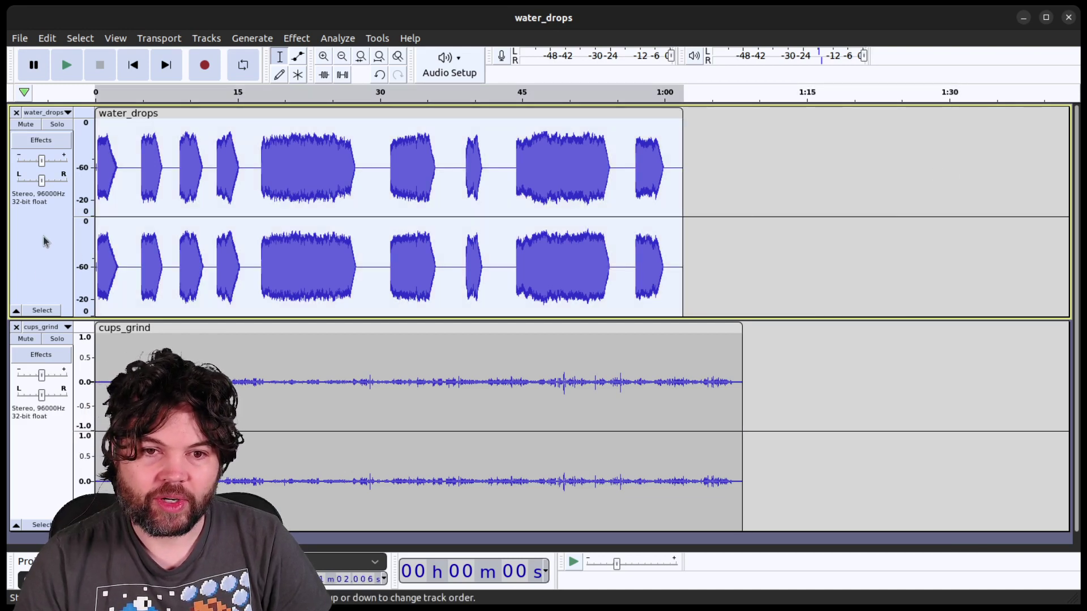
left_click(97, 158)
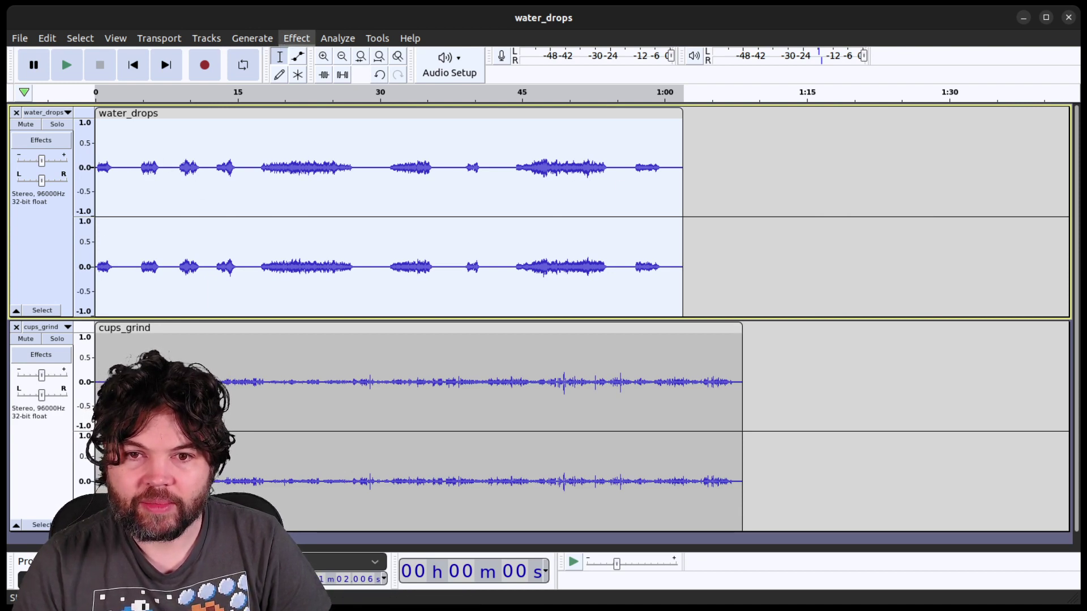
left_click(583, 187)
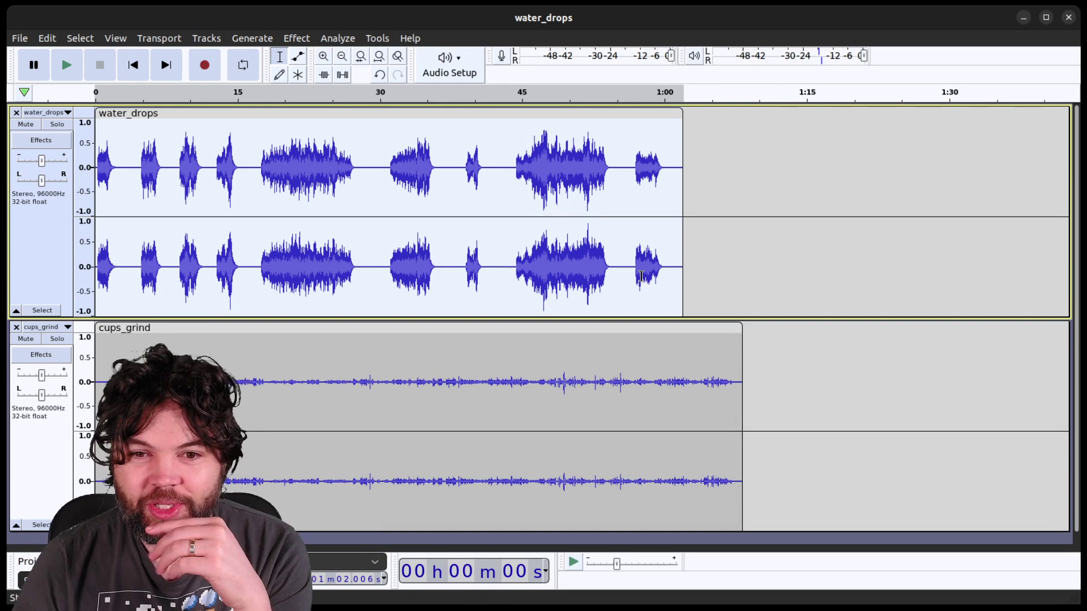
left_click(259, 97)
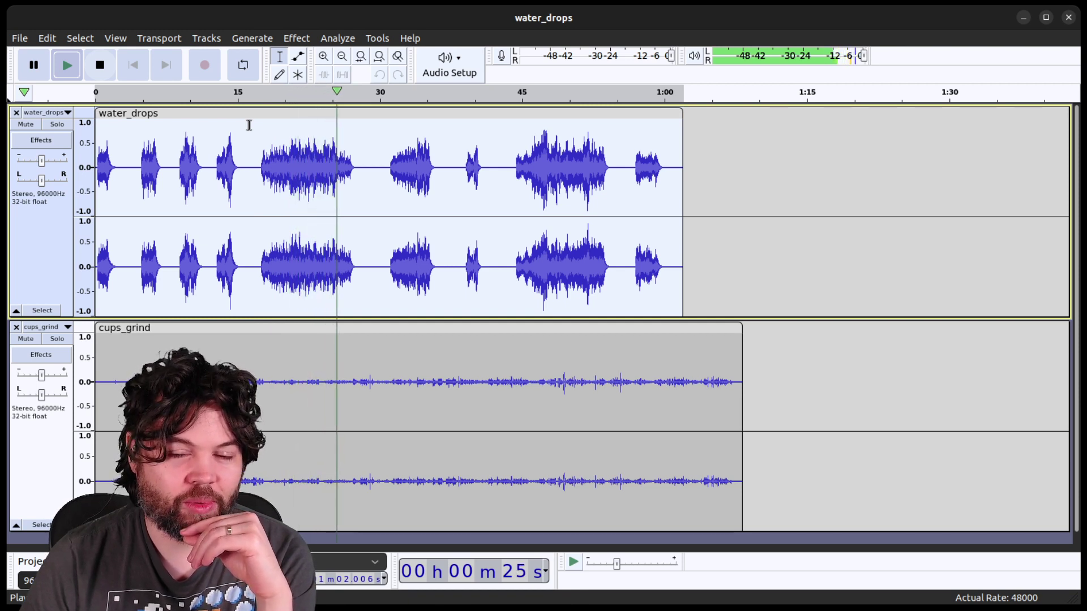
left_click(101, 65)
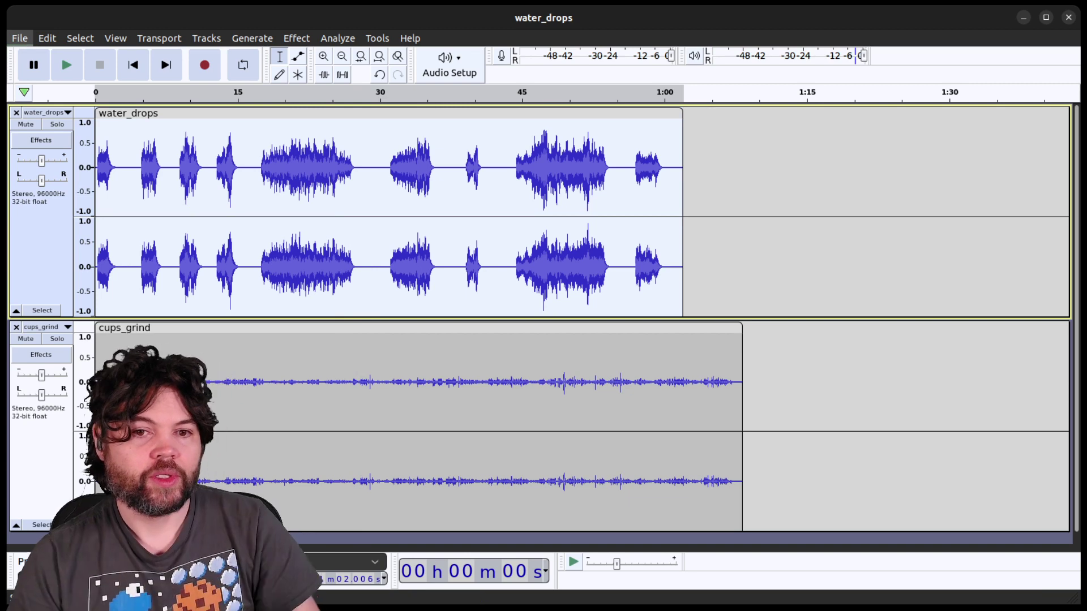
- Export the water_drops audio to a file named water_drops and remove its track from the project
key("ctrl+shift+e")
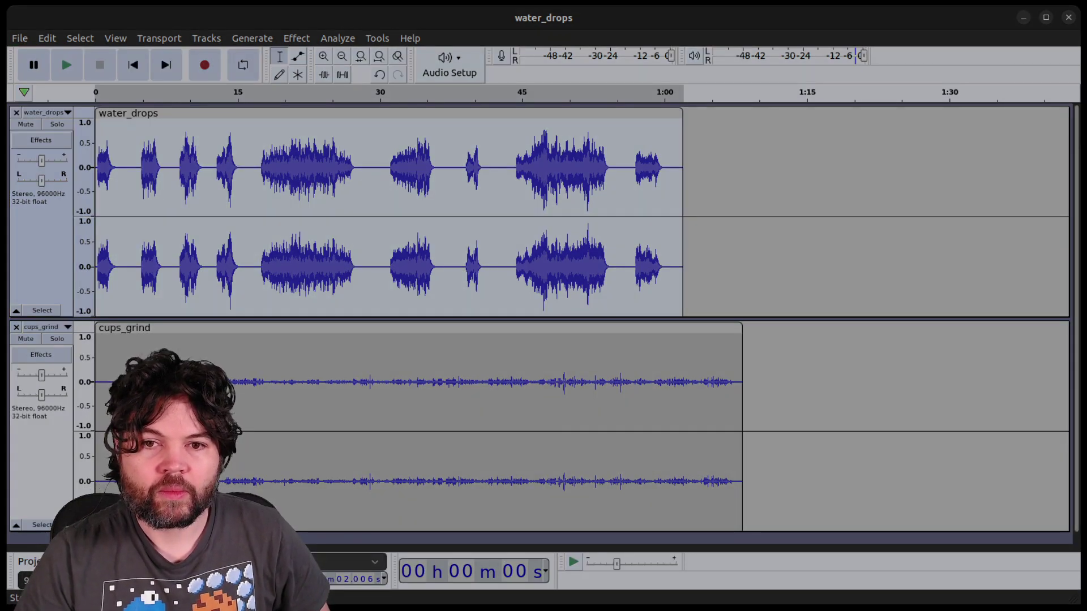
left_click(919, 23)
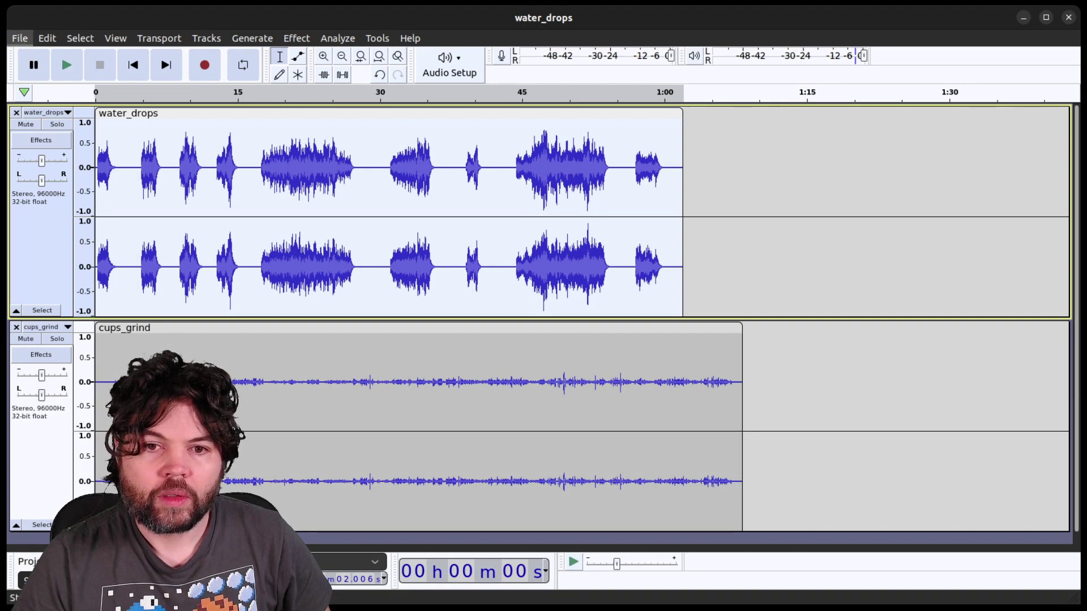
key("ctrl+shift+e")
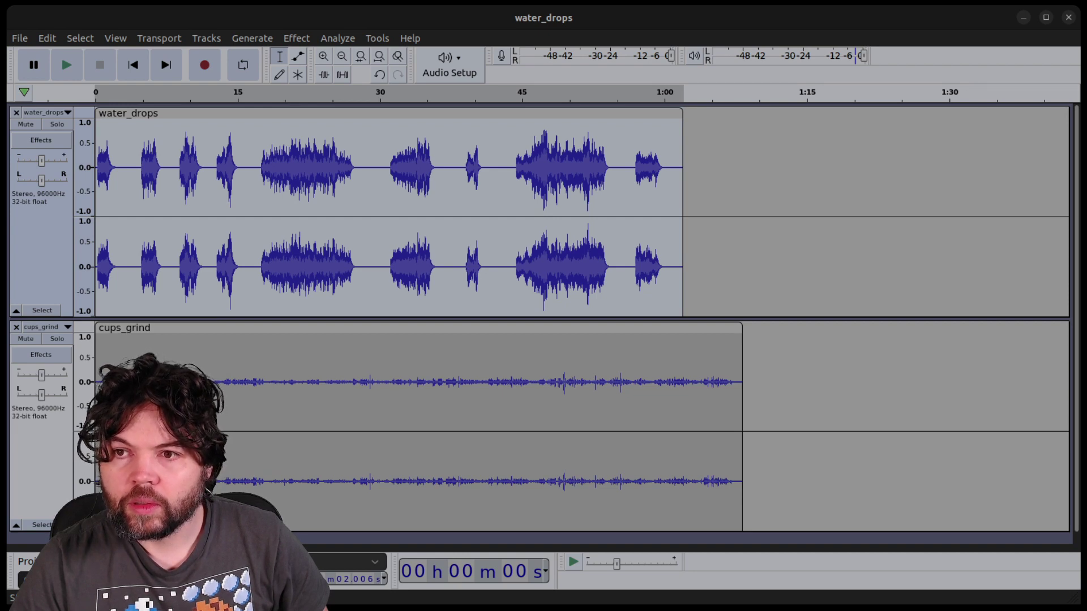
left_click(910, 22)
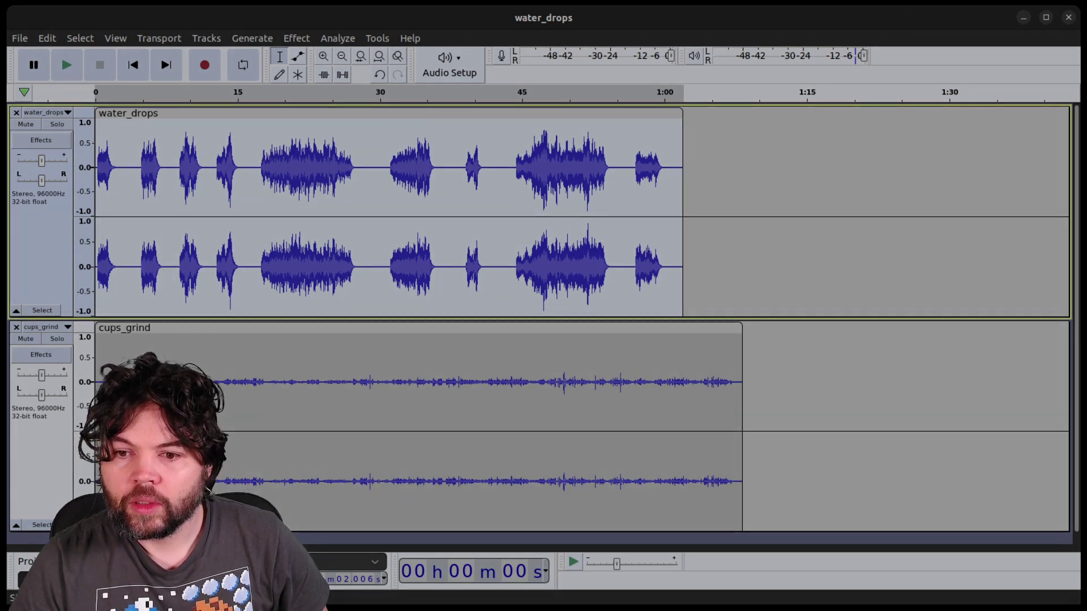
key("Return")
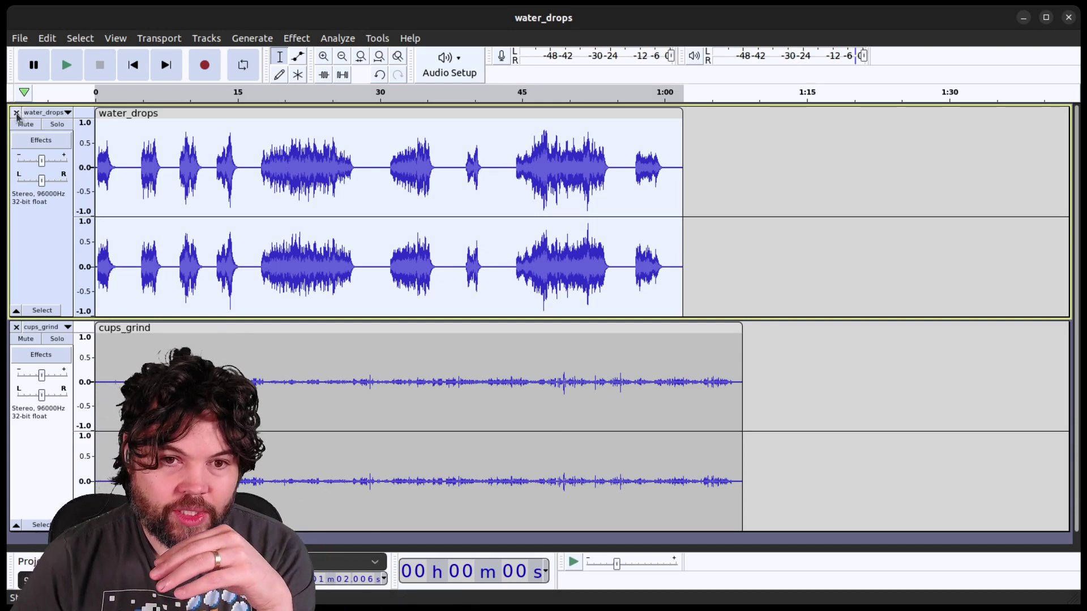
left_click(16, 113)
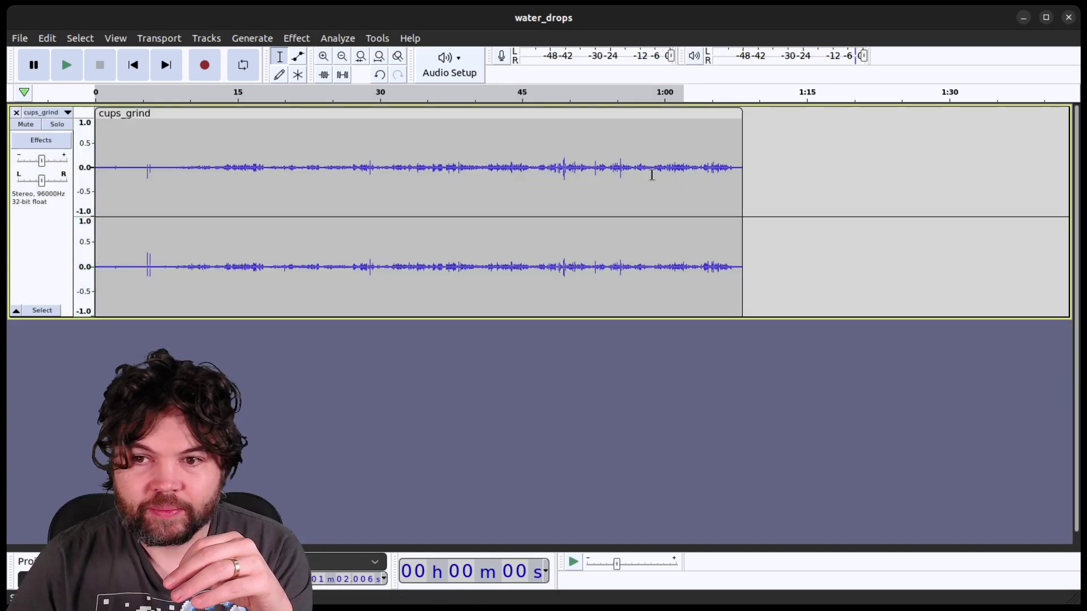
- Select the cups_grind section from about 59 s to 1:02.8 and split it into its own clip
left_click_drag(692, 167, 654, 183)
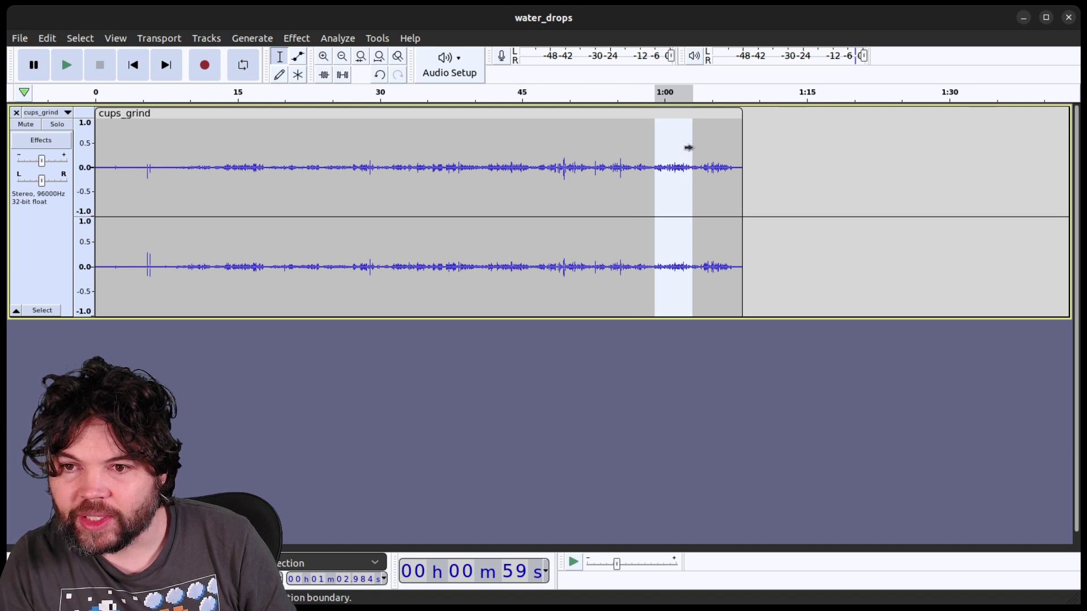
left_click(692, 148)
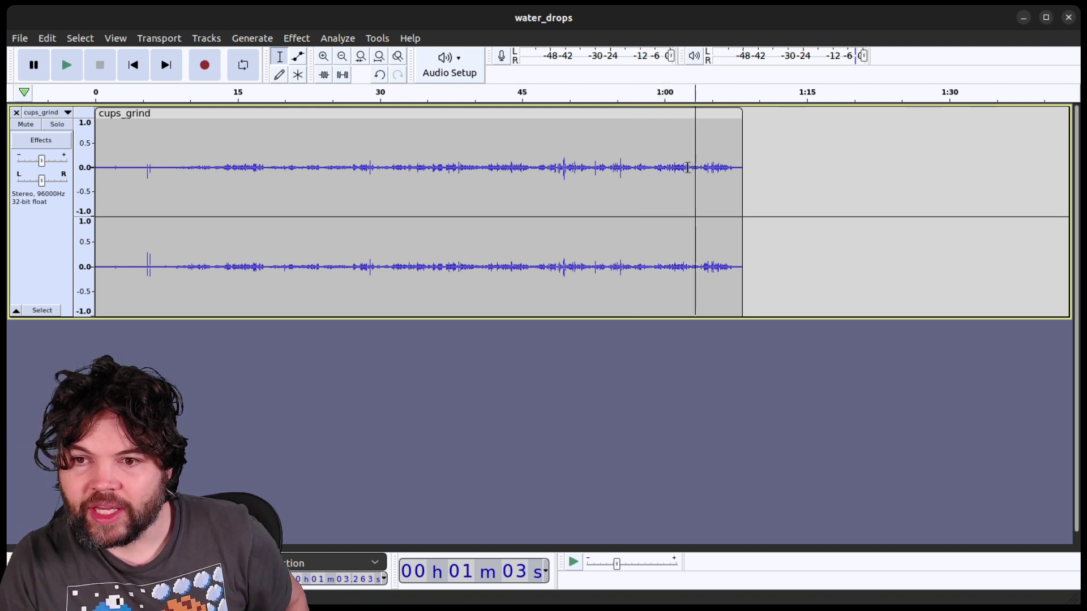
left_click_drag(691, 168, 654, 171)
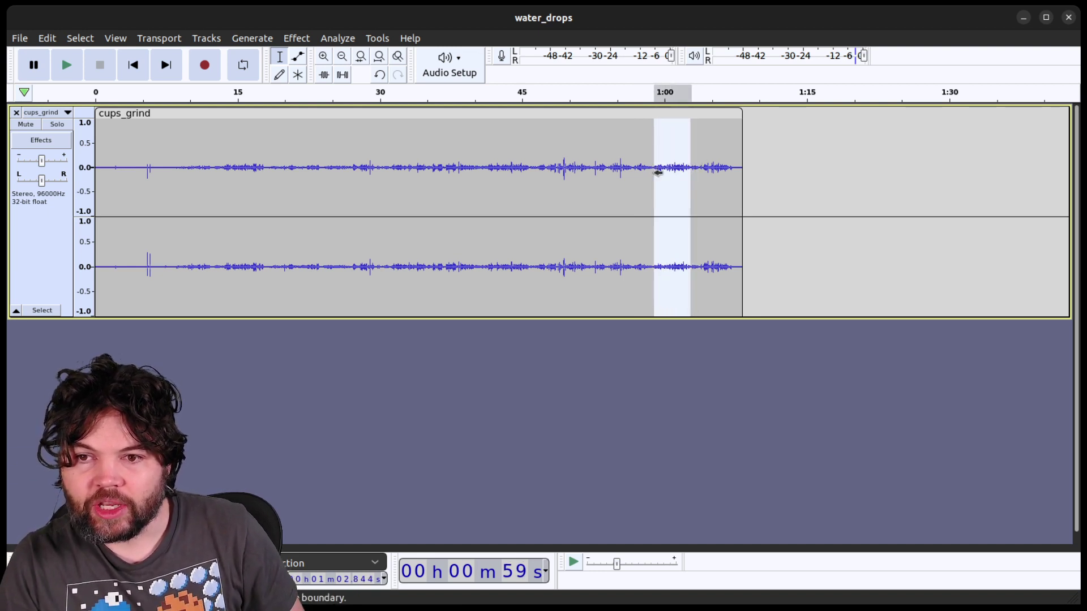
key("ctrl+i")
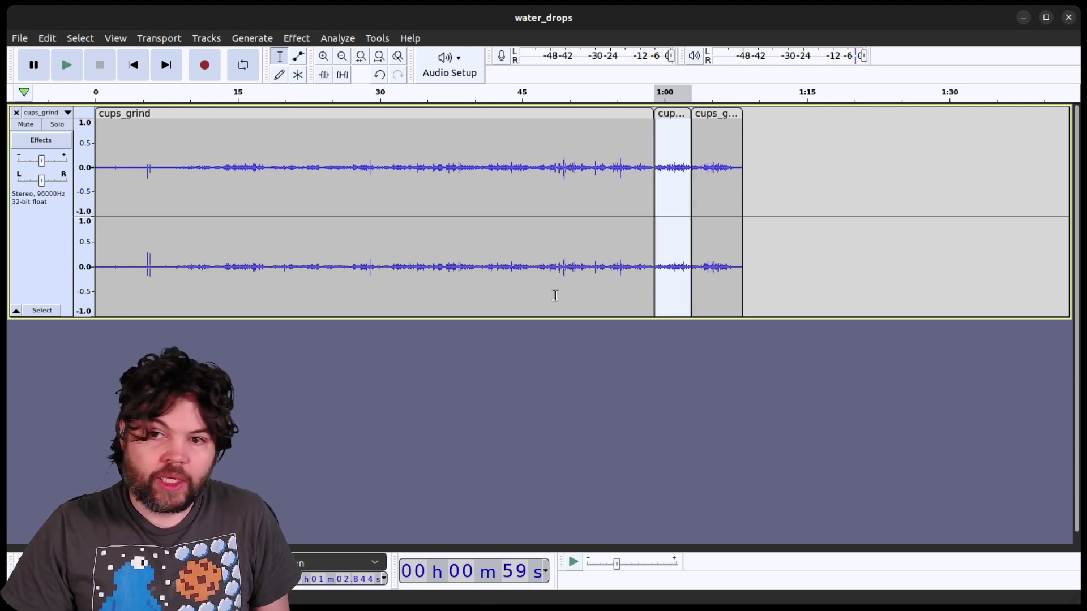
- Delete the cups_grind clips before and after the split section and move the remaining clip to the track's start
left_click(528, 113)
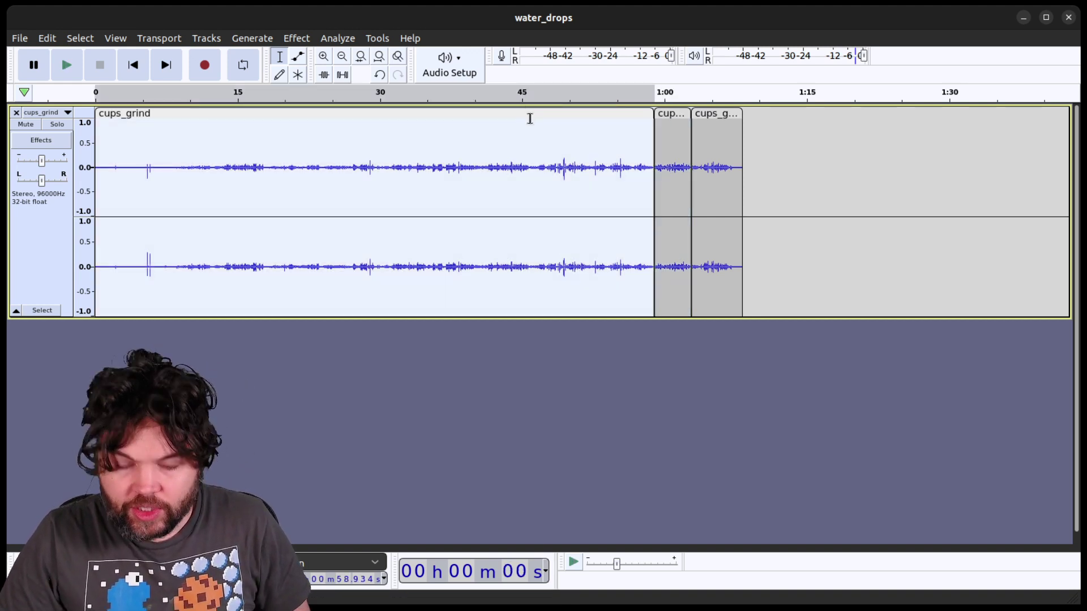
key("Delete")
left_click(733, 112)
key("Delete")
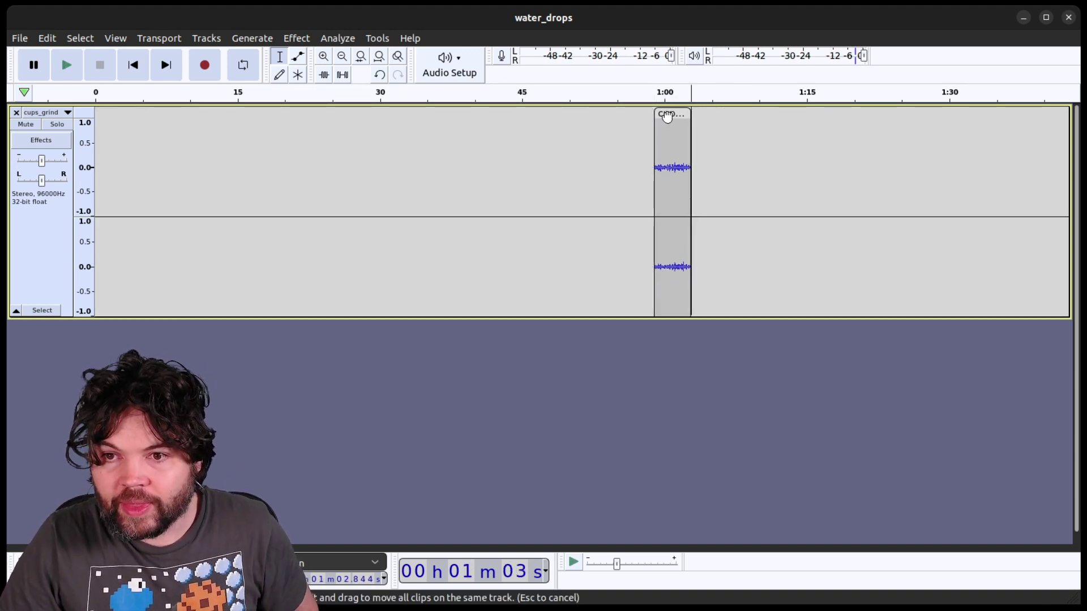
left_click_drag(666, 116, 107, 119)
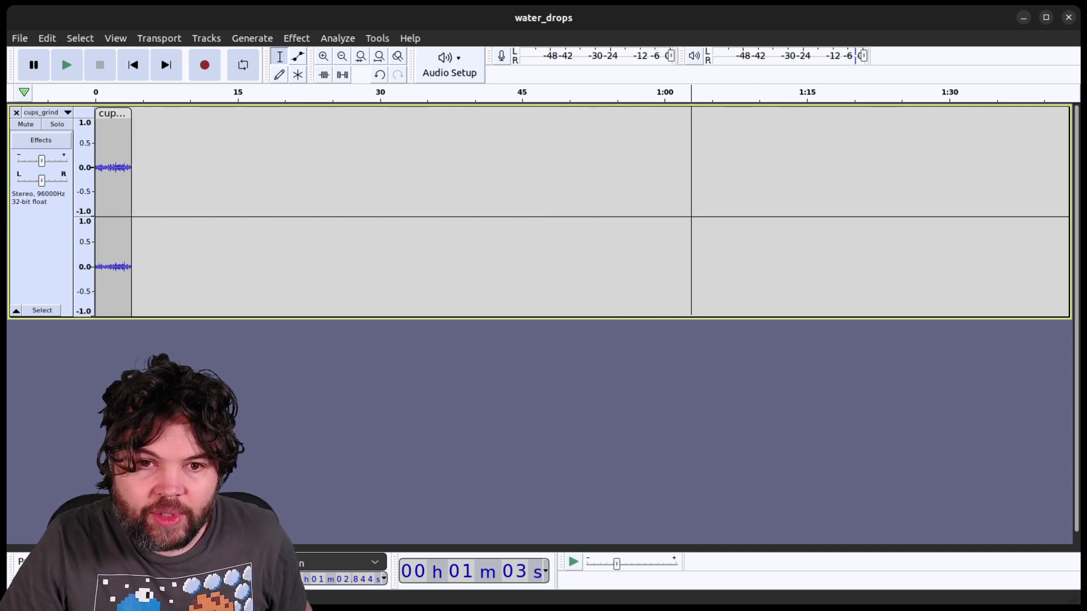
- Stretch the short cups_grind clip to about 1 min 18 s and play it back from about 3 s
left_click(111, 113)
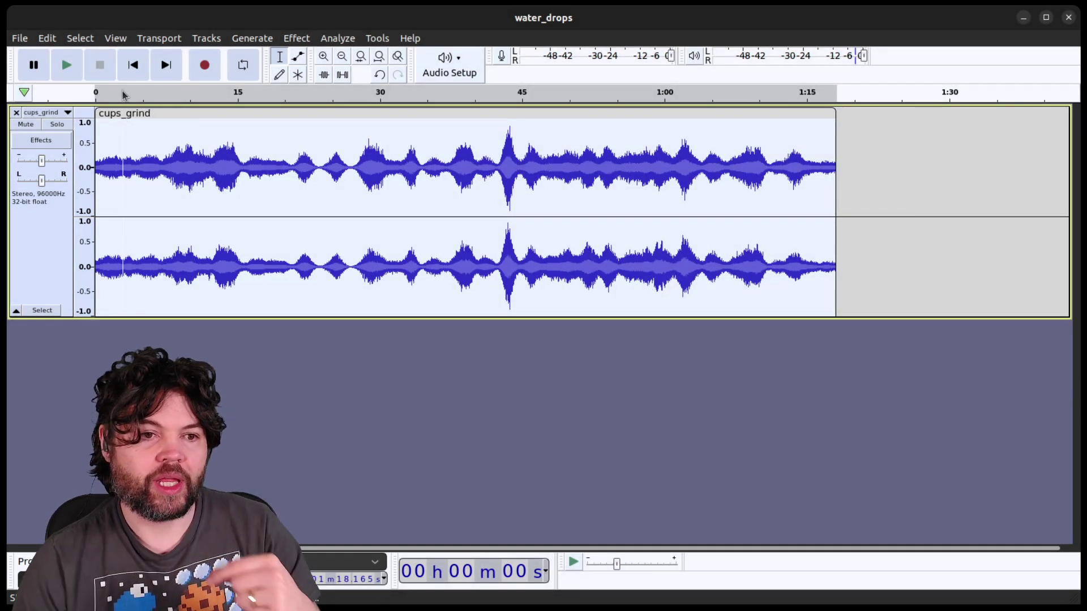
left_click(123, 94)
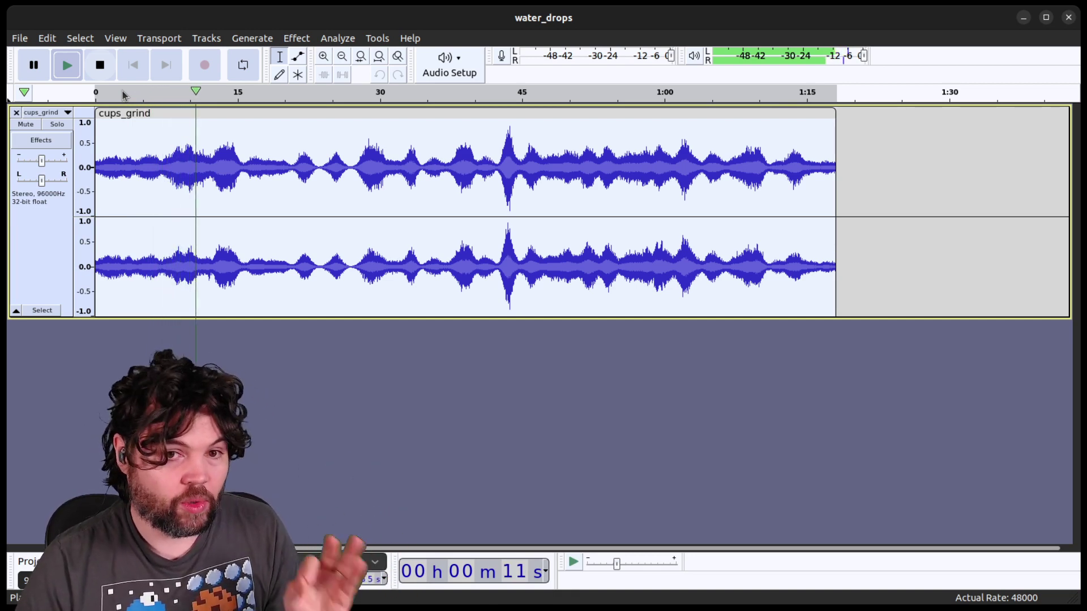
left_click(110, 69)
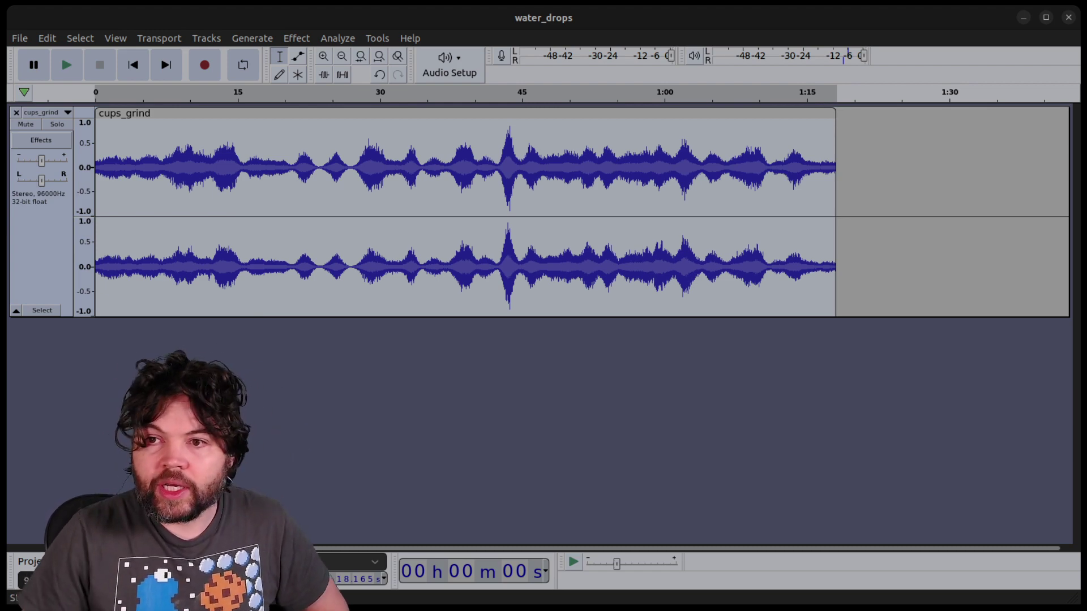
- Export the stretched cups_grind audio to a file named grind
left_click(136, 17)
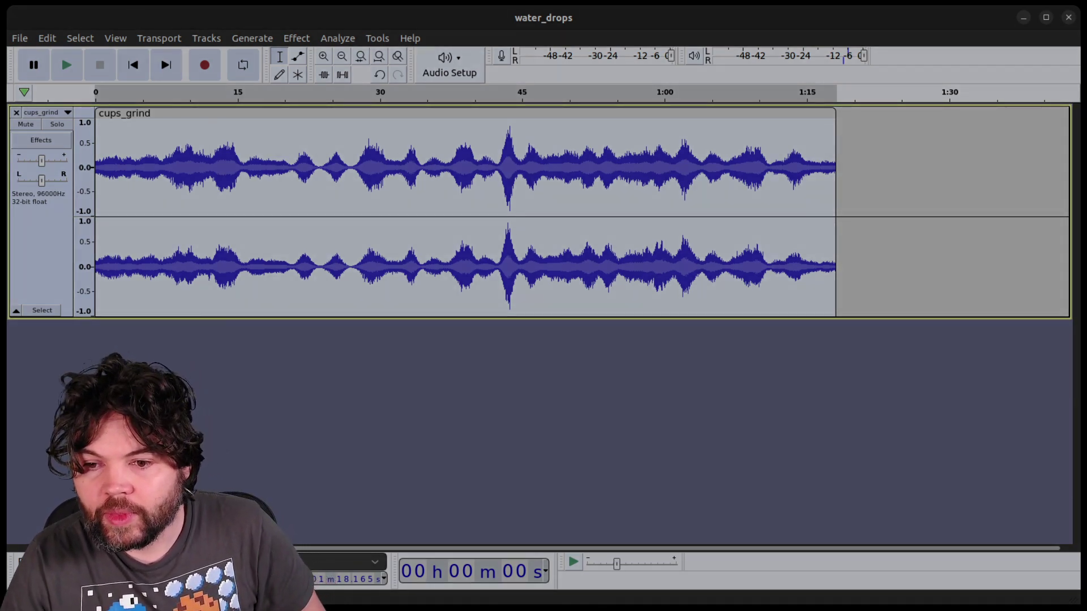
left_click(647, 455)
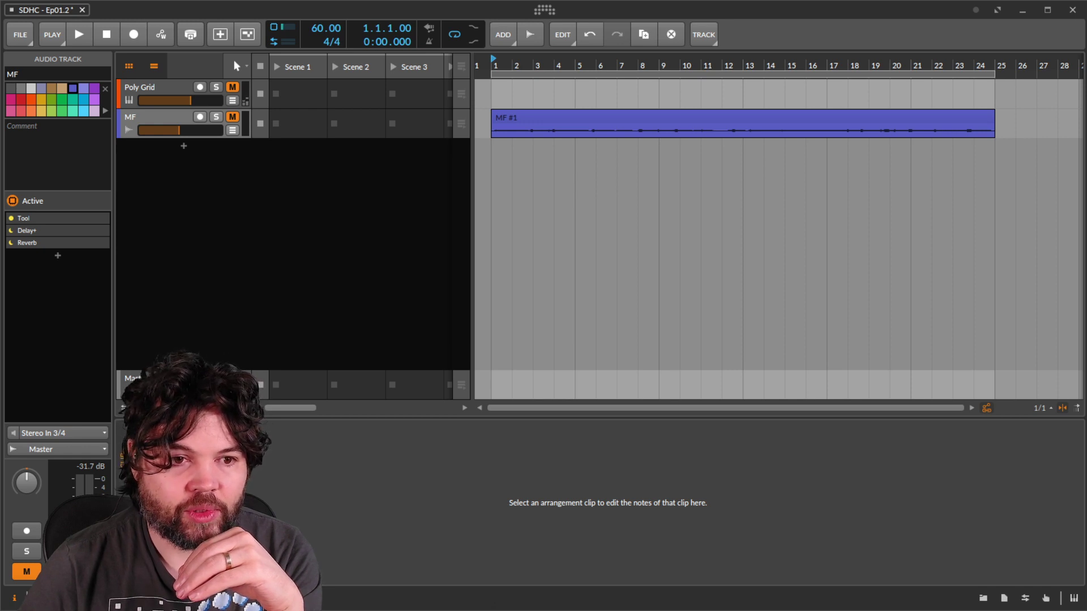
- Switch to Bitwig Studio and add the water_drops and grind audio files as new tracks starting at bar 1
left_click_drag(402, 192, 488, 153)
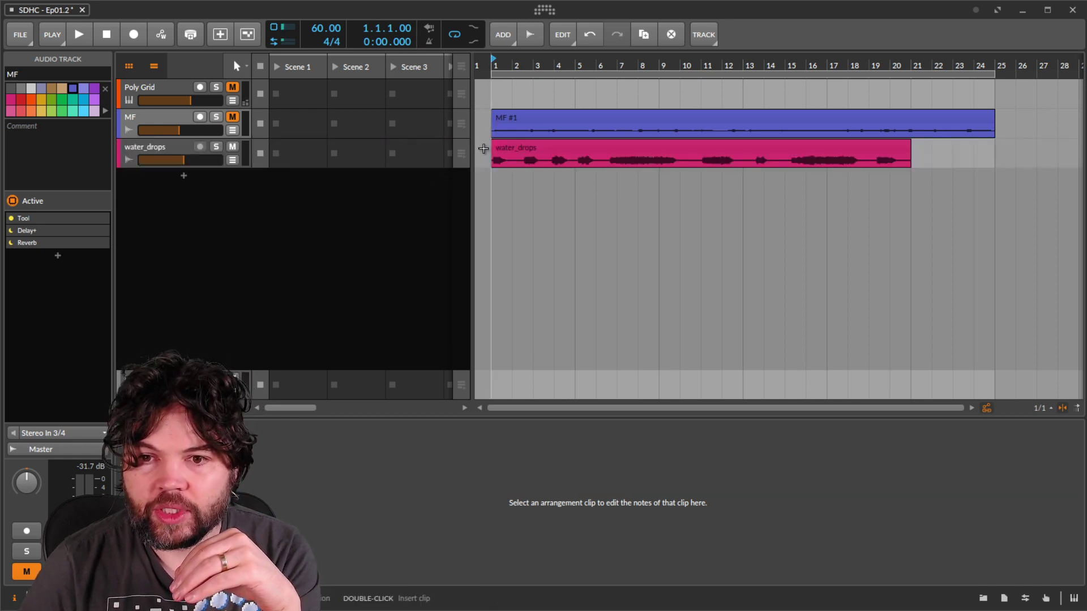
left_click_drag(415, 205, 506, 180)
- Try to retime the water_drops and grind clips by changing their audio event tempo, entering 60 for water_drops
left_click(524, 149)
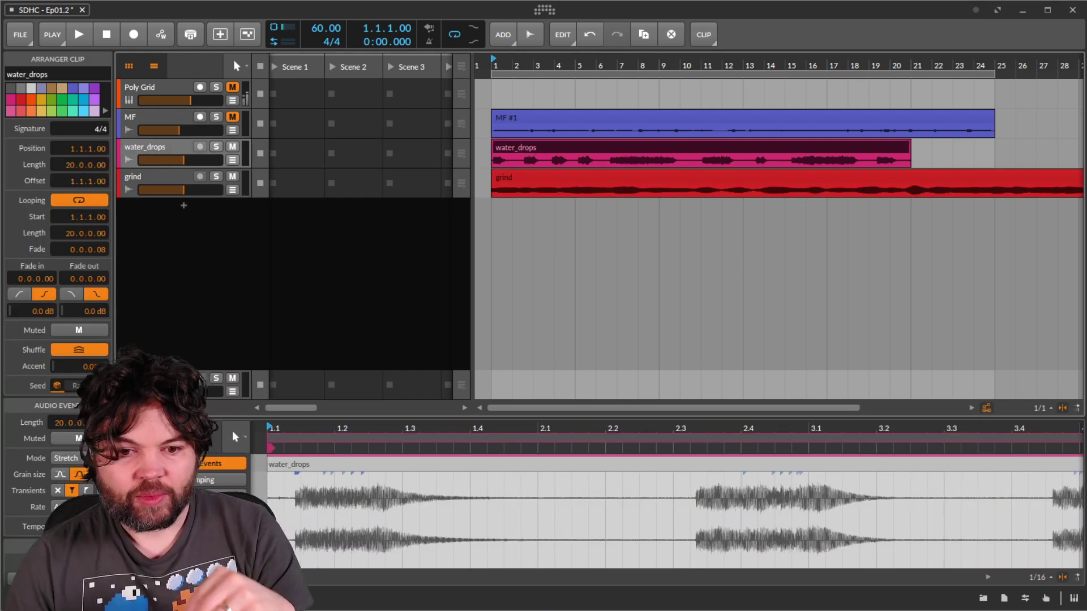
left_click(79, 564)
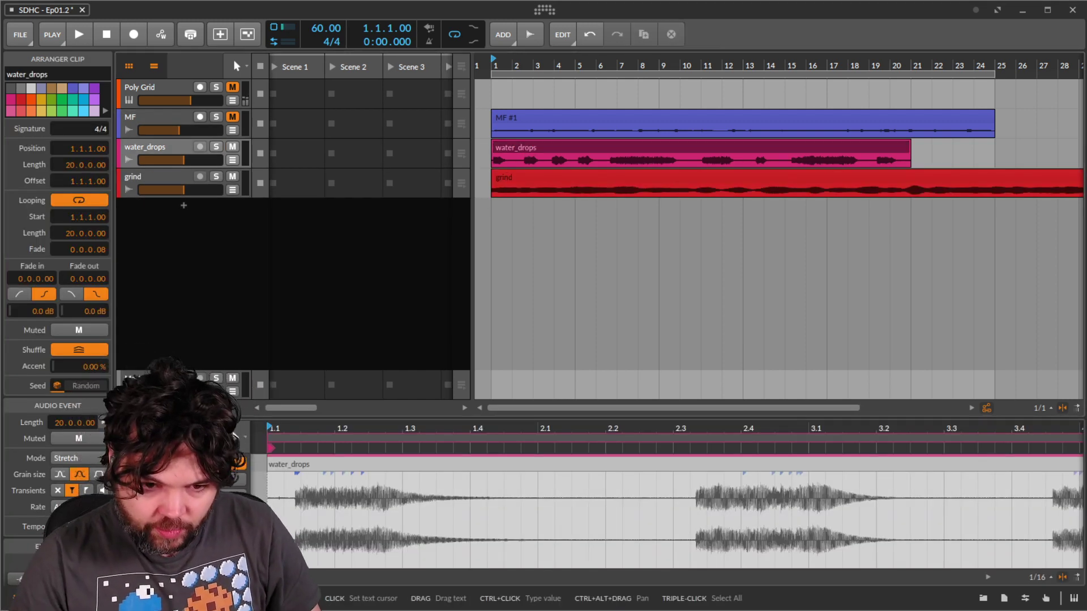
type("60")
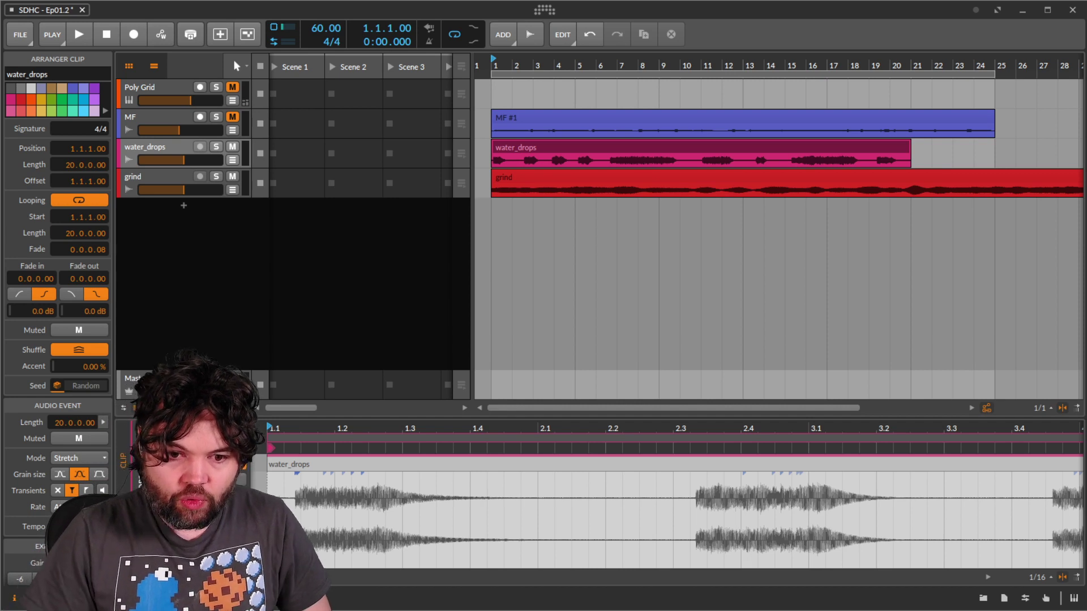
key("Return")
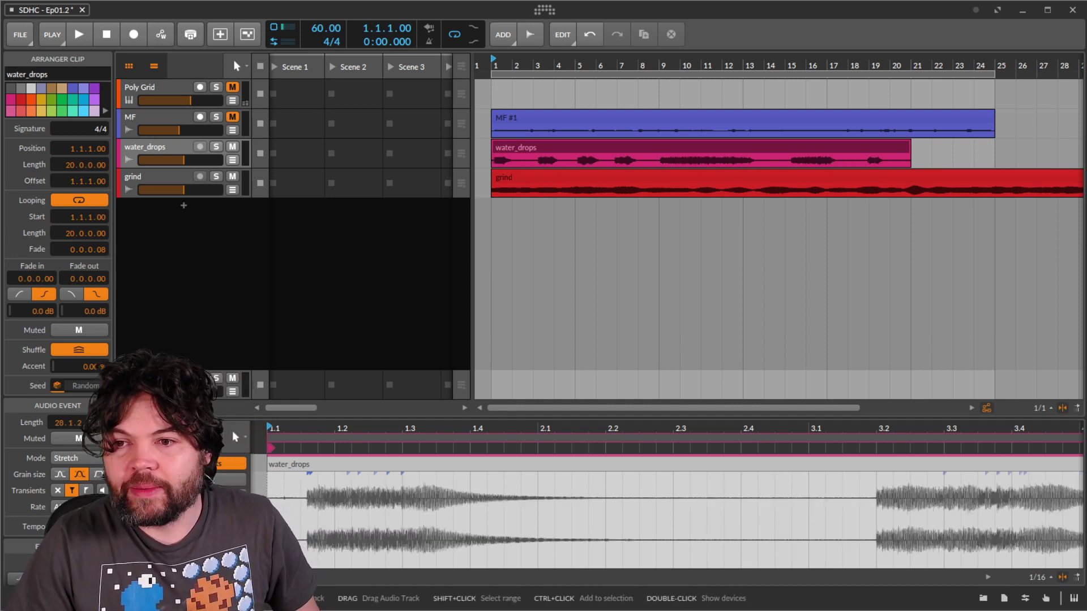
left_click(566, 173)
double_click(79, 526)
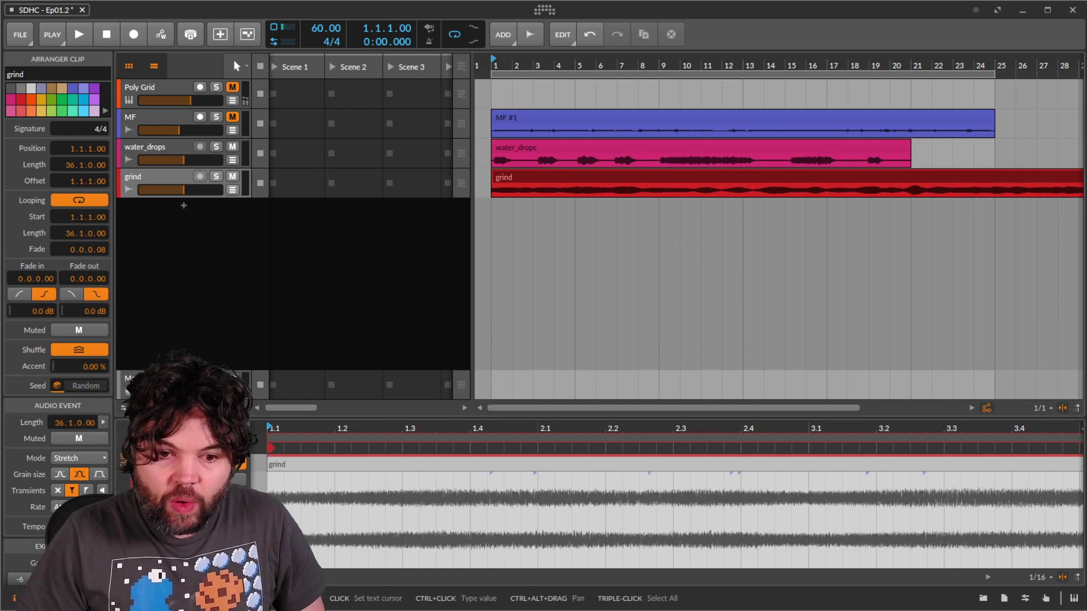
key("Return")
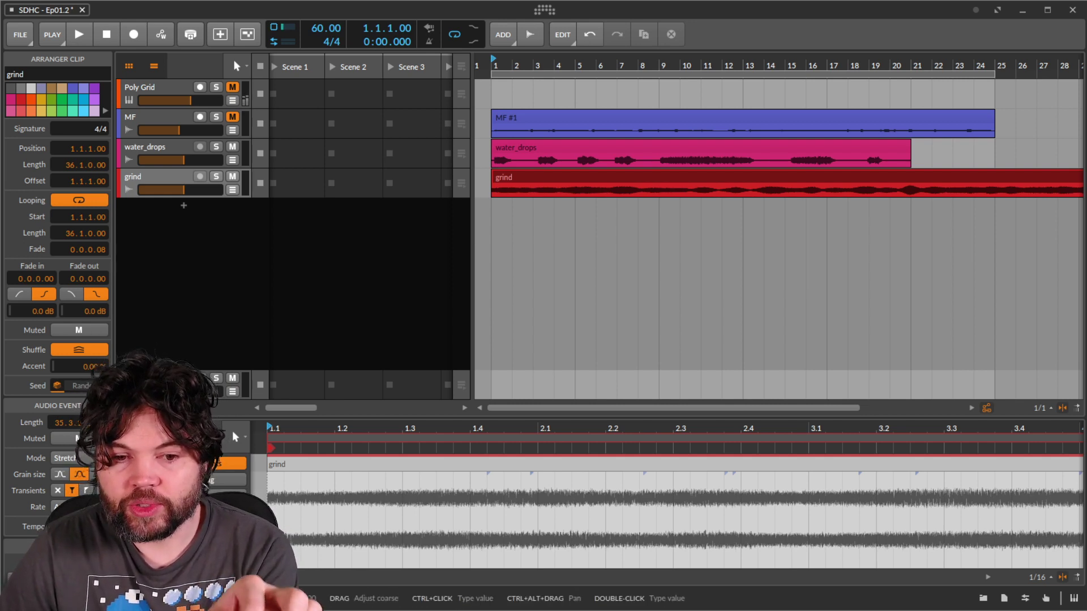
left_click(604, 191)
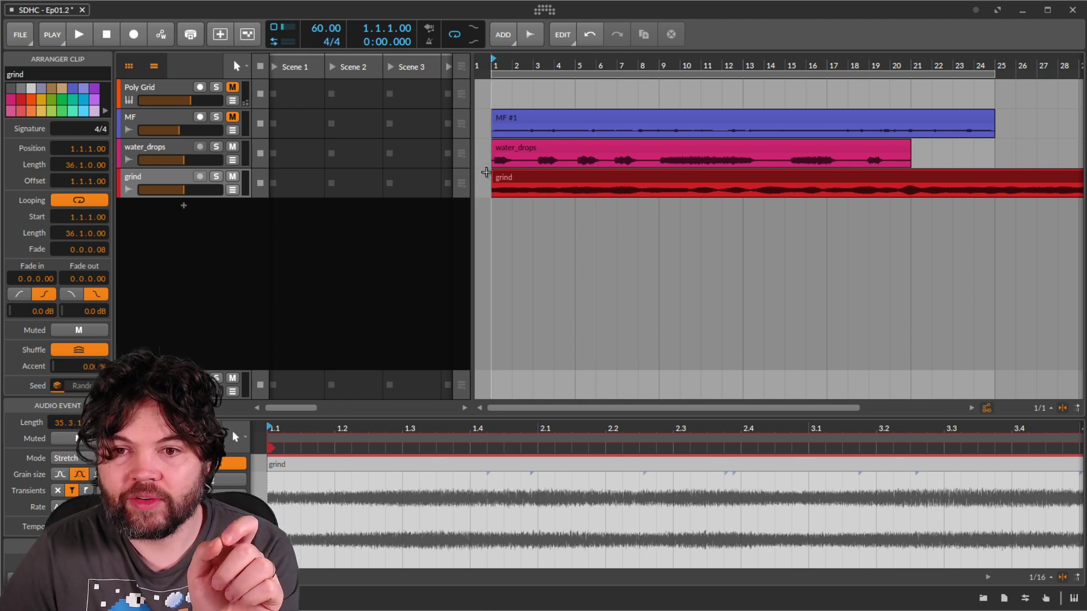
- Set the audio event tempo of the water_drops clip to 60
left_click(537, 154)
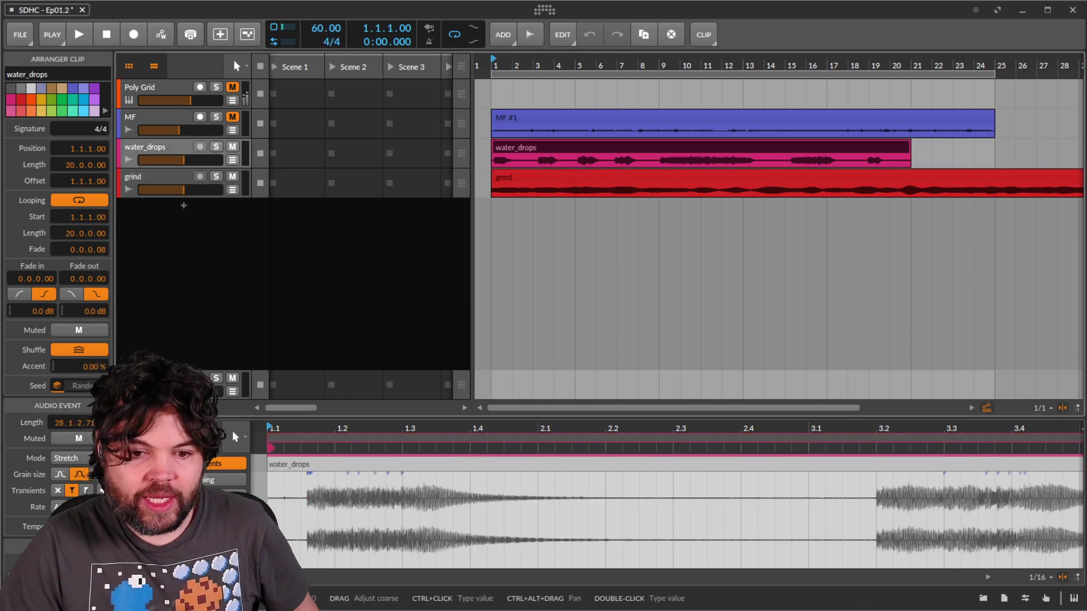
double_click(80, 527)
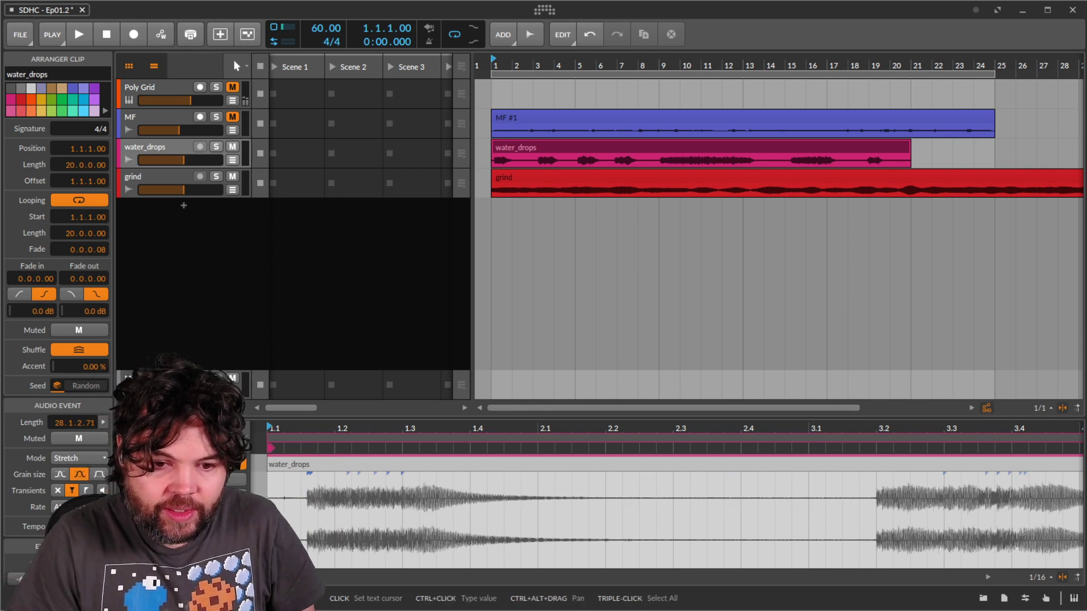
type("60")
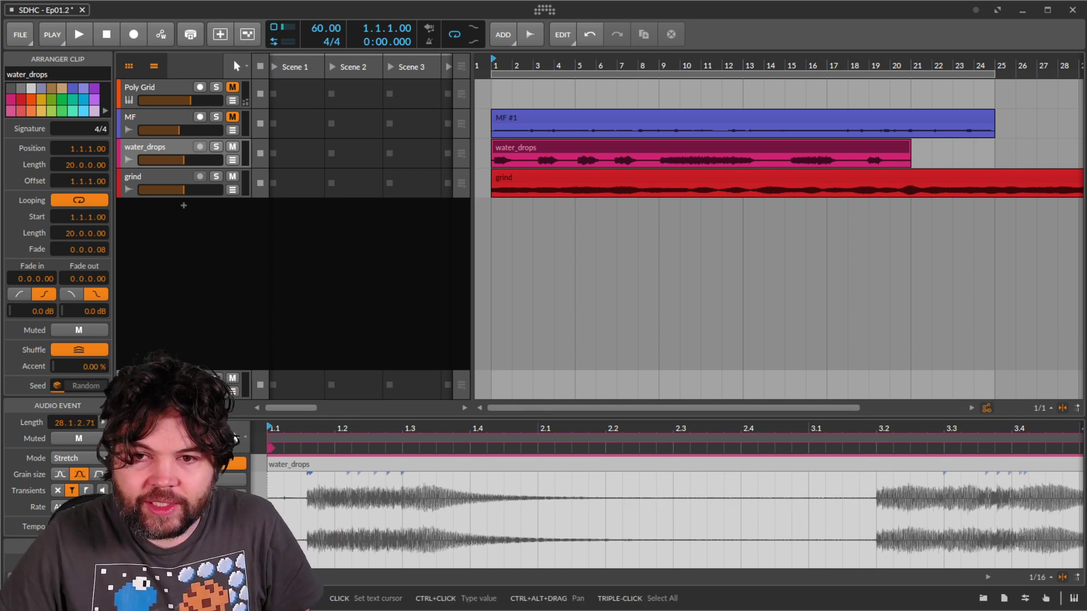
key("Return")
- Set the audio event tempo of the grind clip to 60
left_click(556, 176)
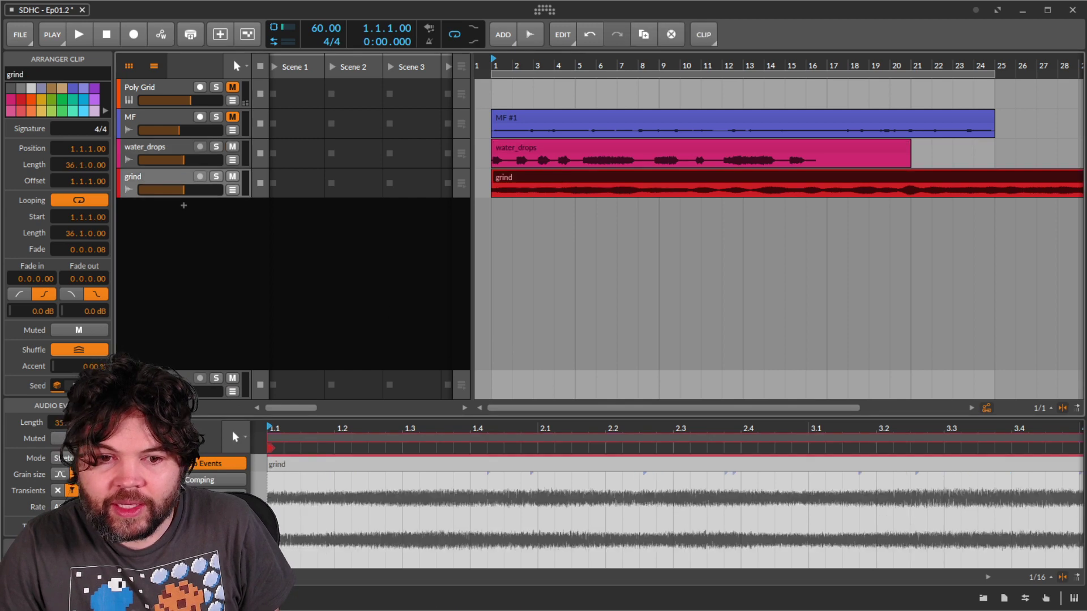
double_click(80, 526)
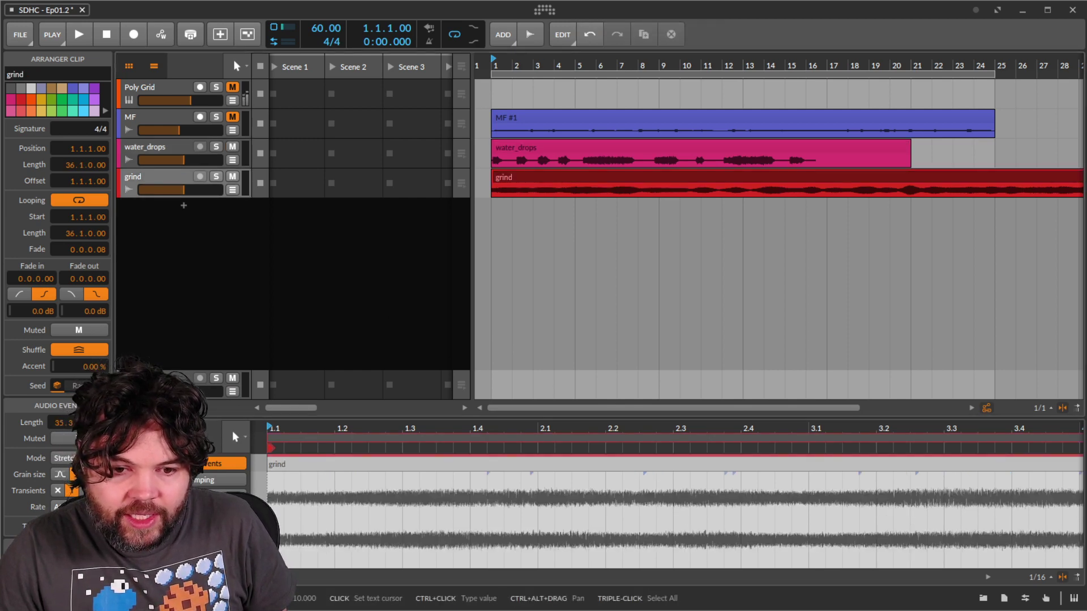
type("60")
key("Return")
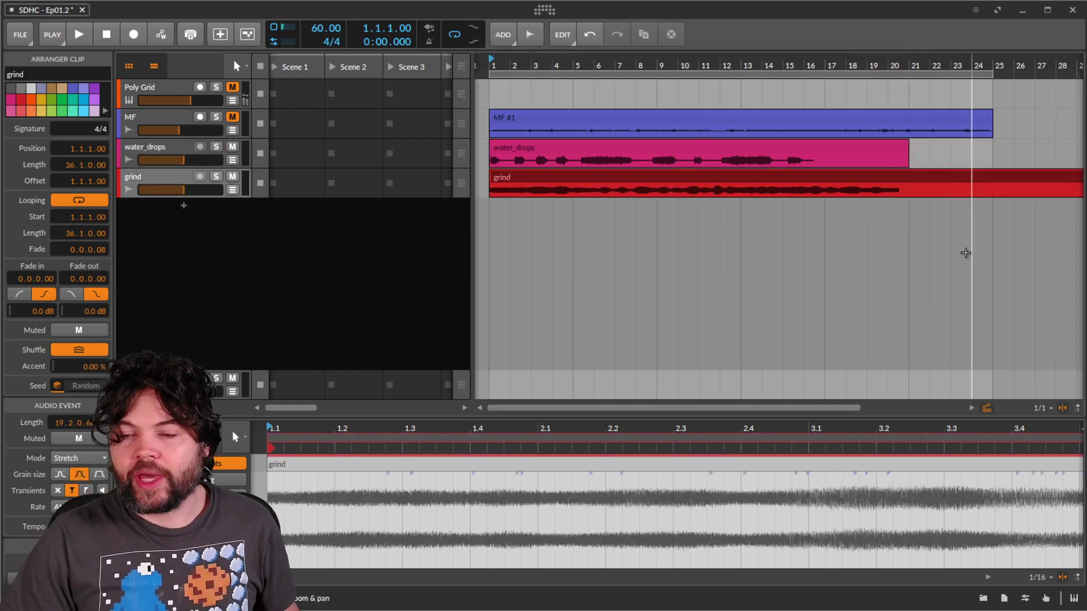
- Trim the grind clip to end at bar 21 and the water_drops clip to a length of 16 bars
key("minus")
left_click_drag(916, 177, 716, 219)
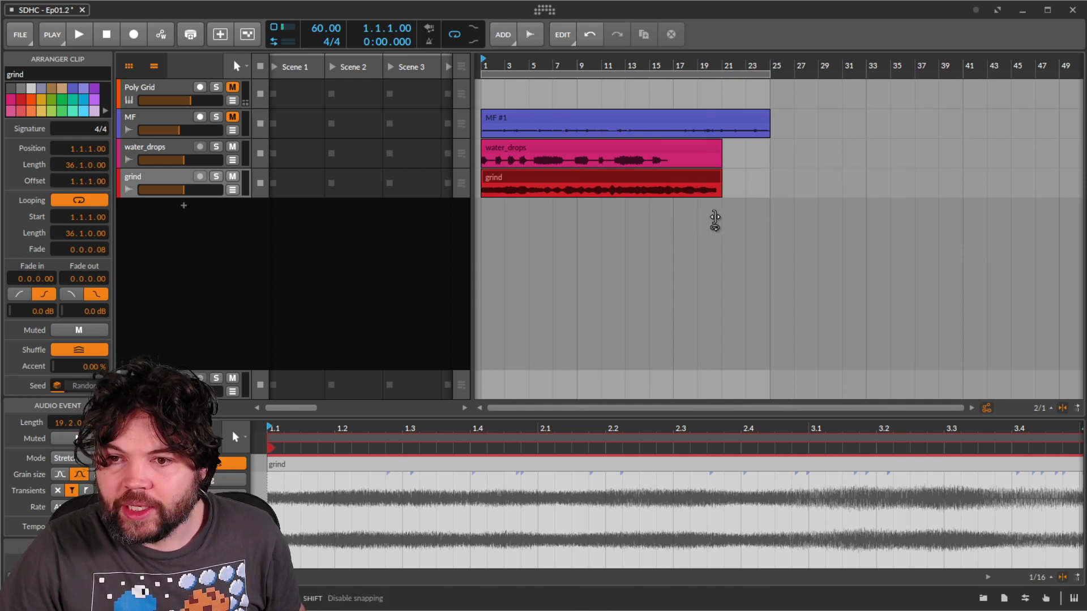
left_click_drag(709, 152, 667, 167)
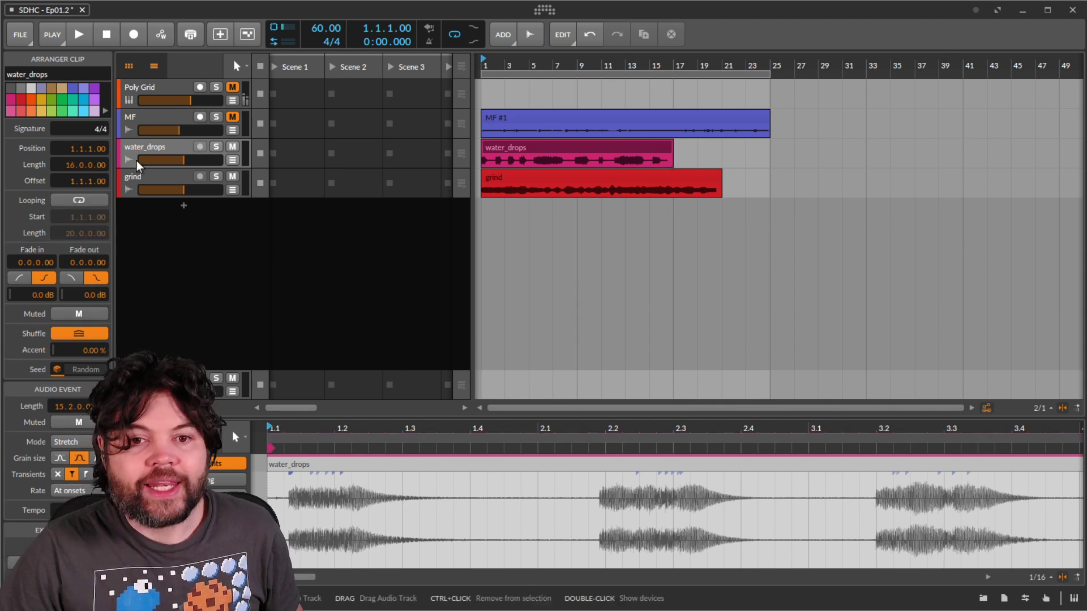
- Solo the grind track, audition it from the start, and move the track above water_drops
left_click(209, 178)
left_click(214, 177)
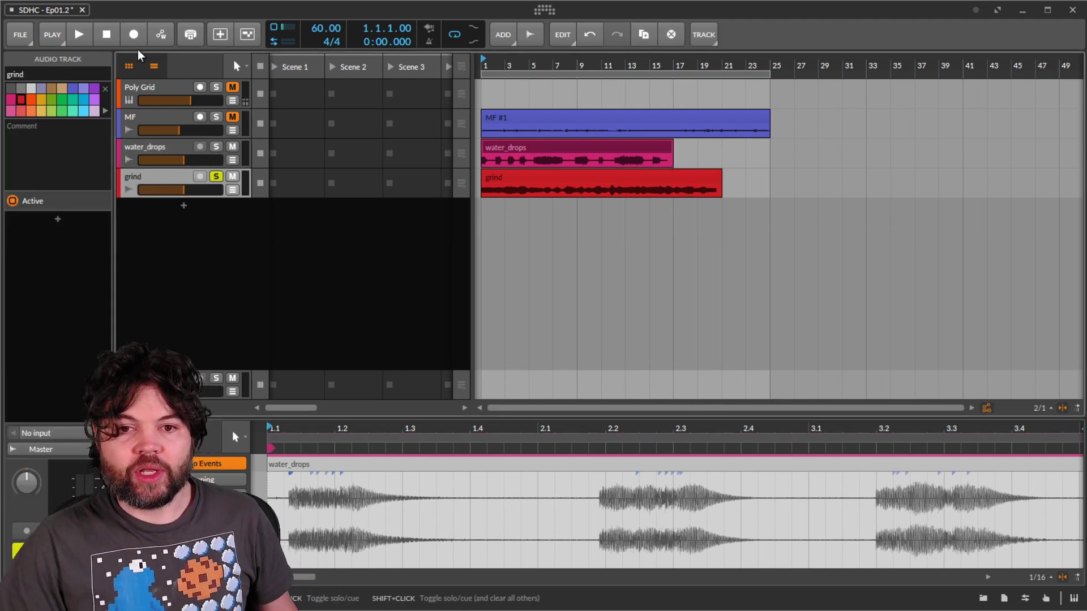
left_click(79, 35)
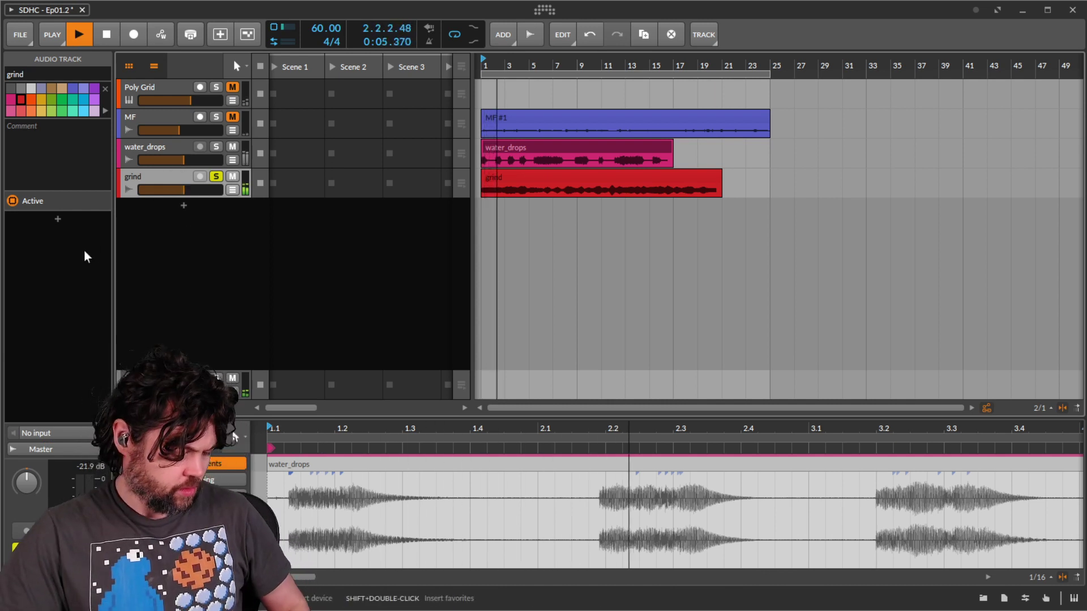
key("Escape")
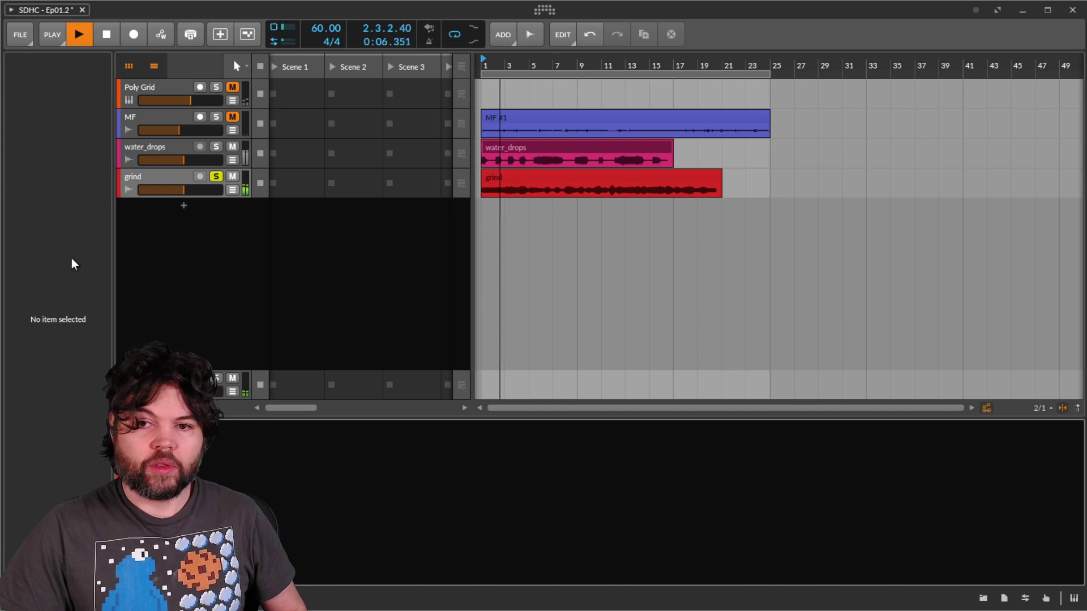
left_click(105, 35)
left_click_drag(153, 178, 154, 147)
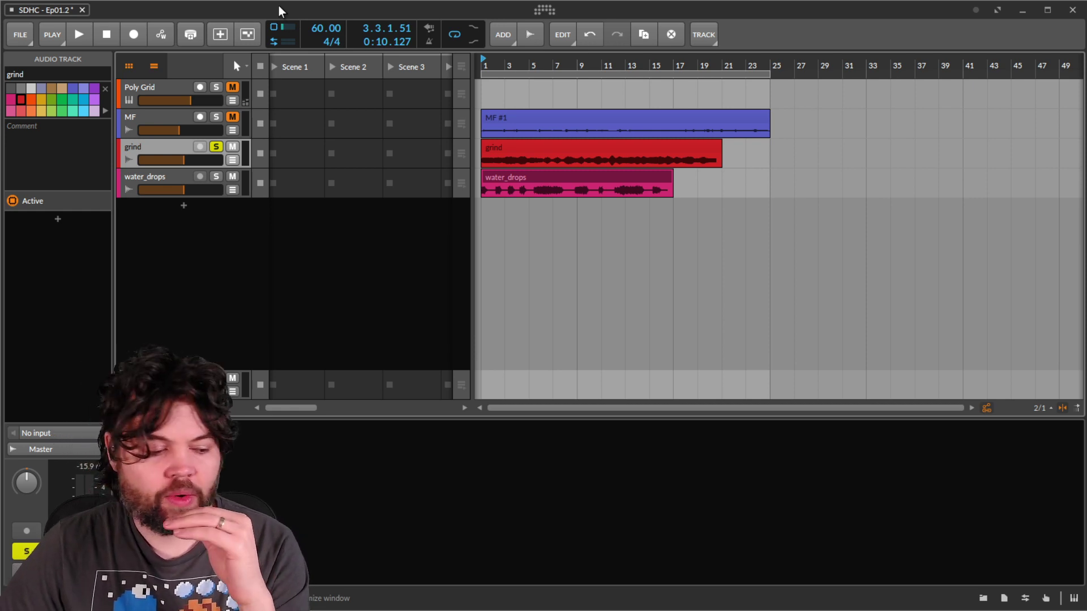
- Unmute Poly Grid and MF, mute water_drops, unsolo grind, and briefly play the mix
left_click_drag(232, 87, 232, 117)
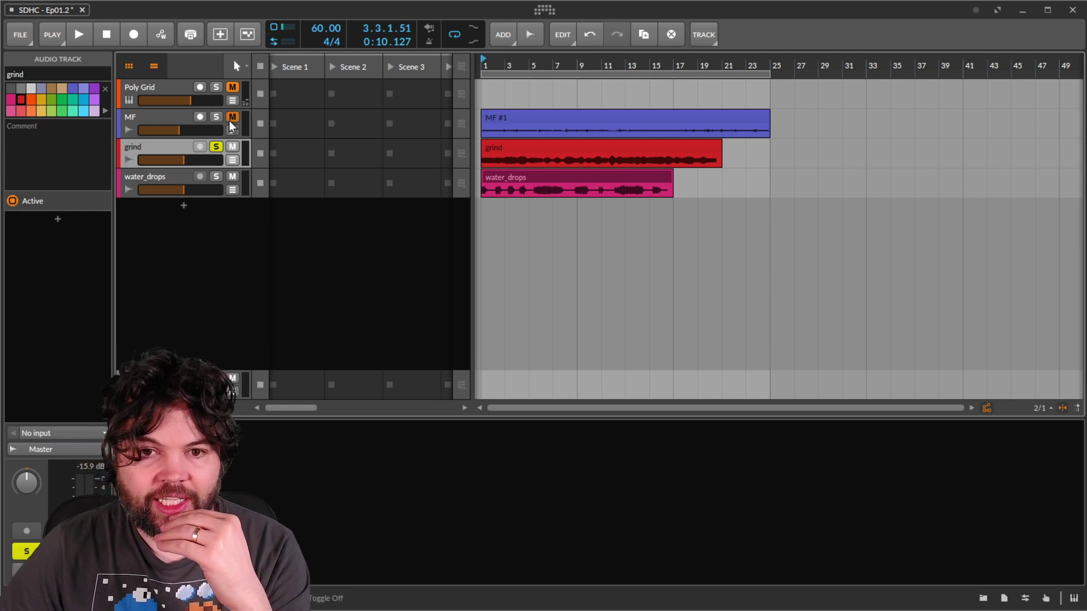
left_click(79, 34)
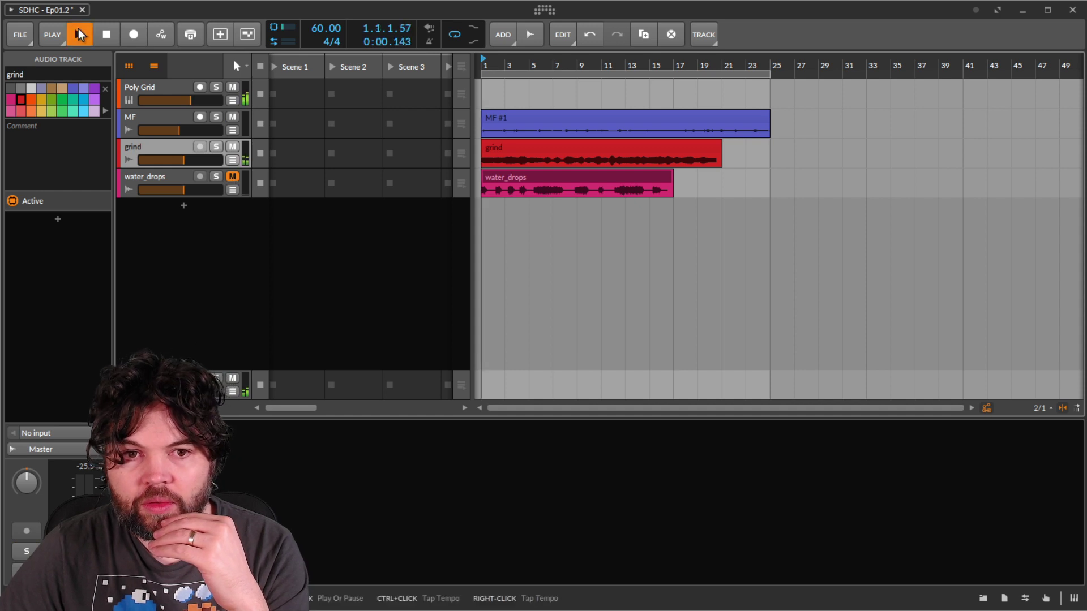
left_click(113, 34)
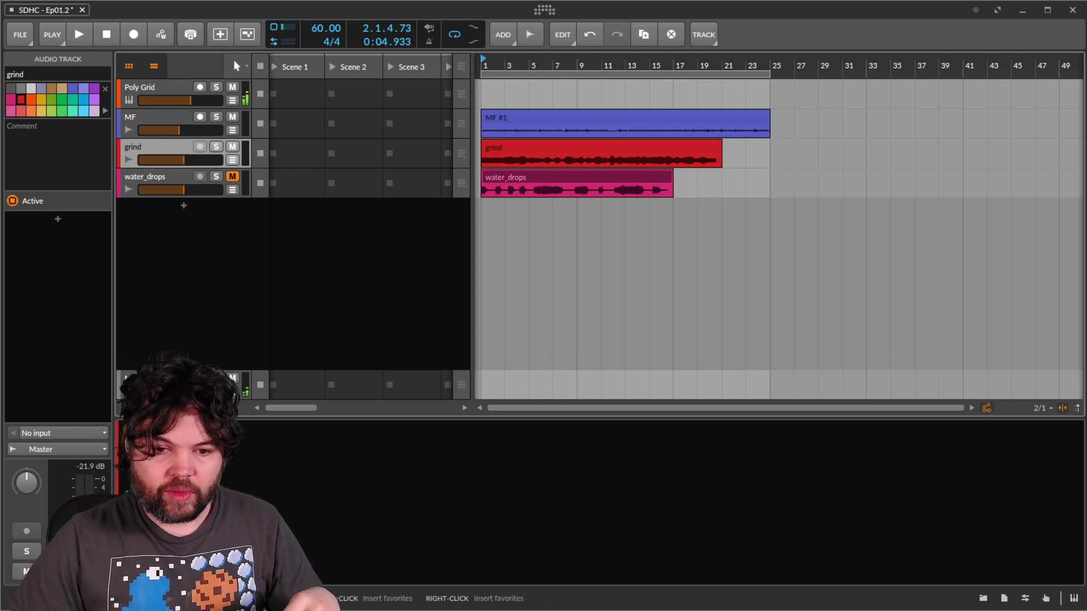
- Insert Bitwig's Filter audio effect on the grind track
type("ful")
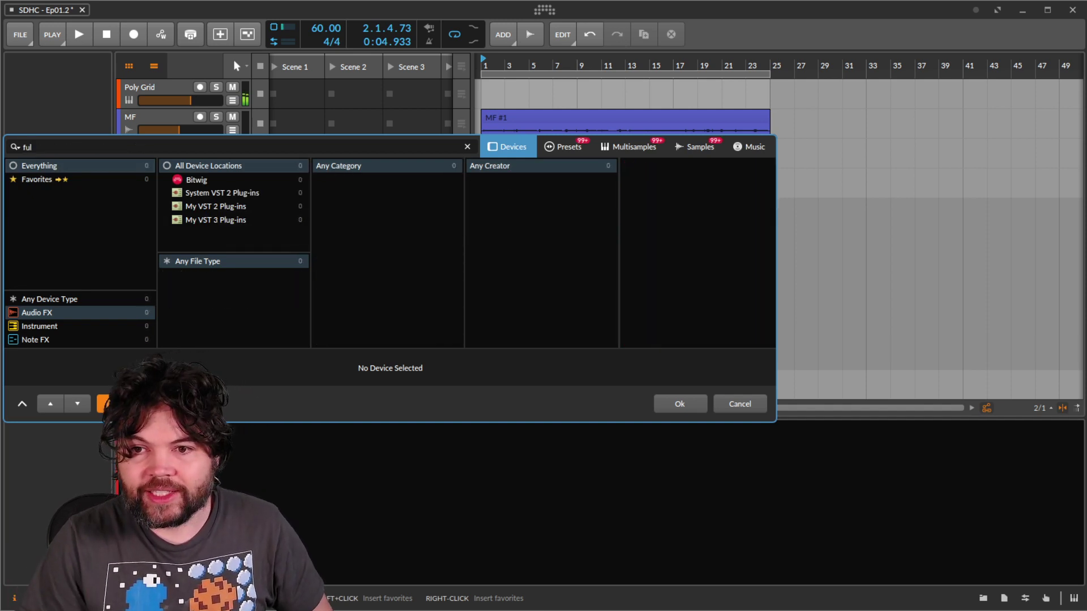
key("BackSpace")
type("il")
key("Down")
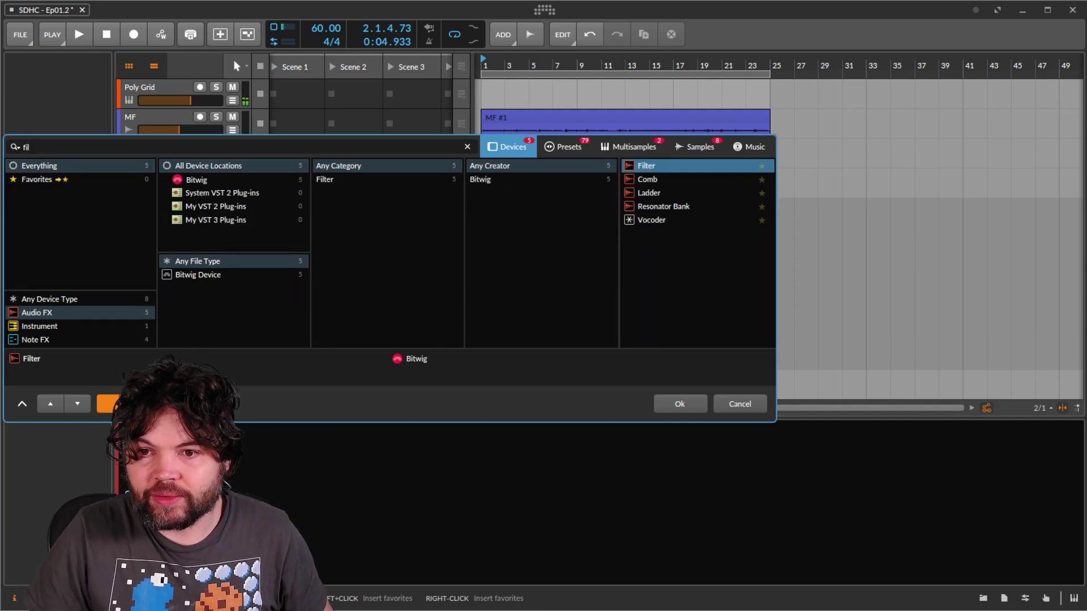
key("Return")
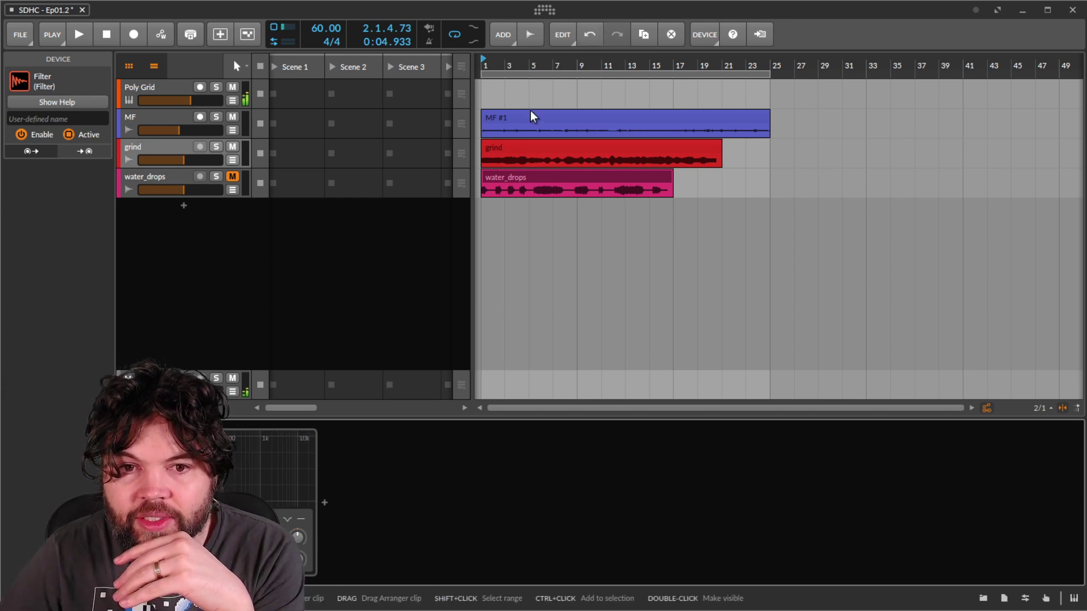
- During playback, shape the grind track's Filter into a narrow peak slightly above 1 kHz and solo the track
left_click(77, 35)
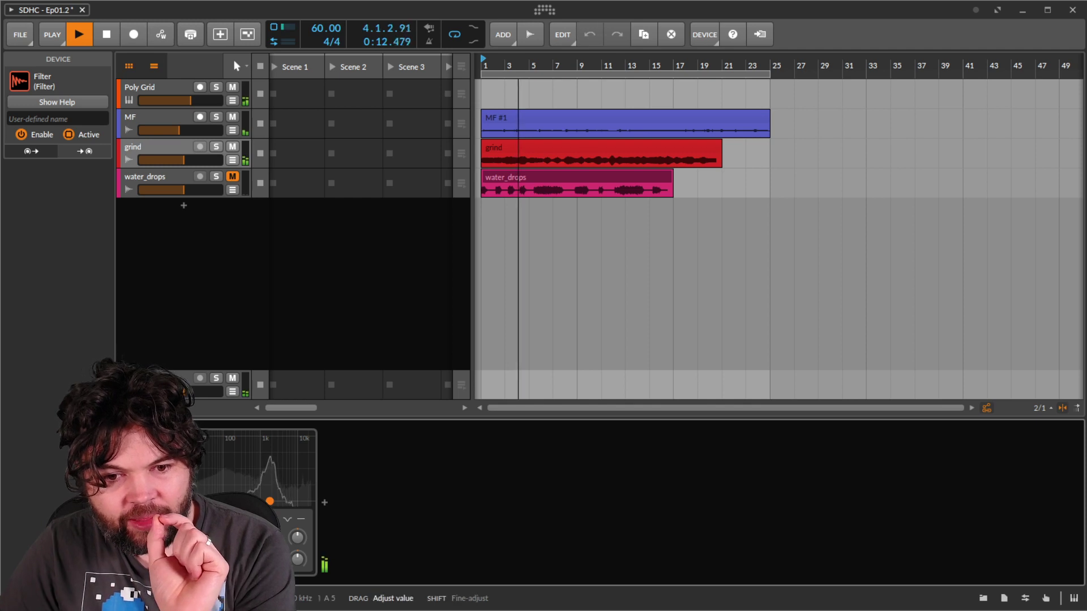
left_click_drag(271, 502, 271, 501)
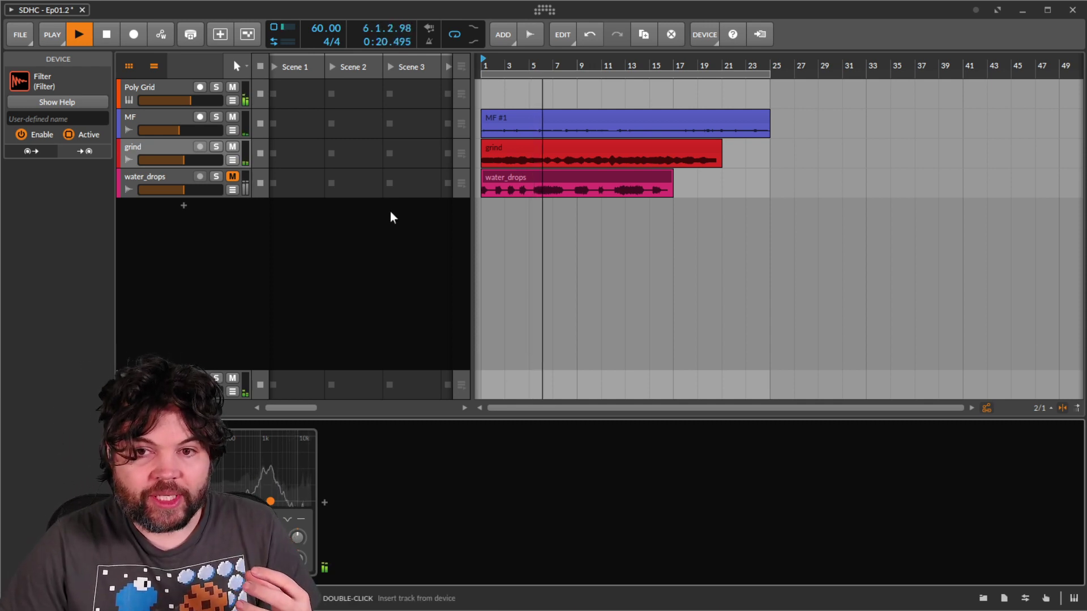
left_click(215, 147)
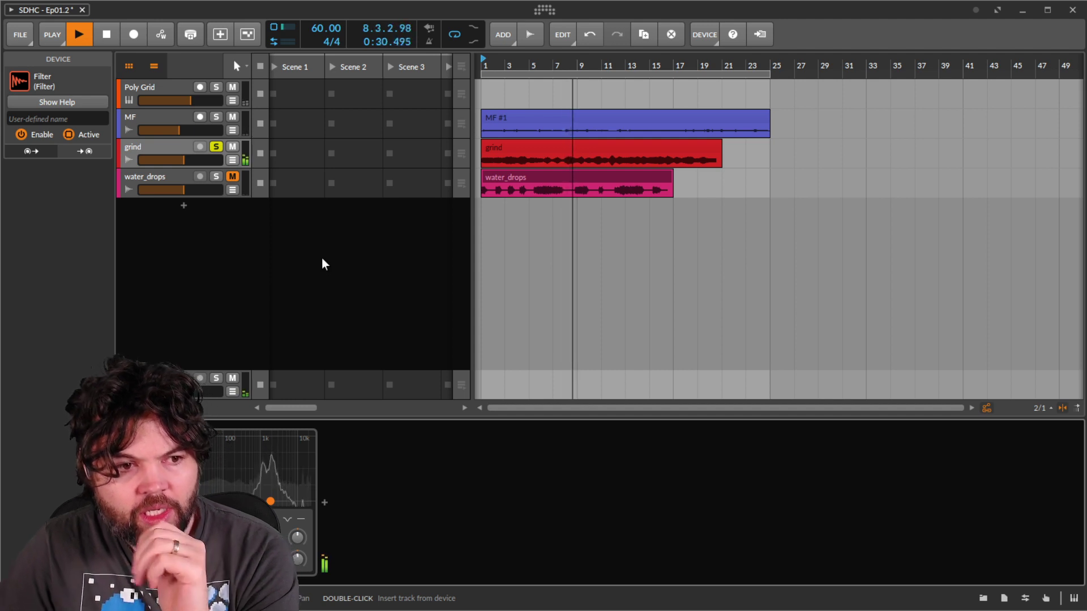
- Add a Blur device after the Filter on the grind track and load the Stereoizer² preset into it
left_click(331, 506)
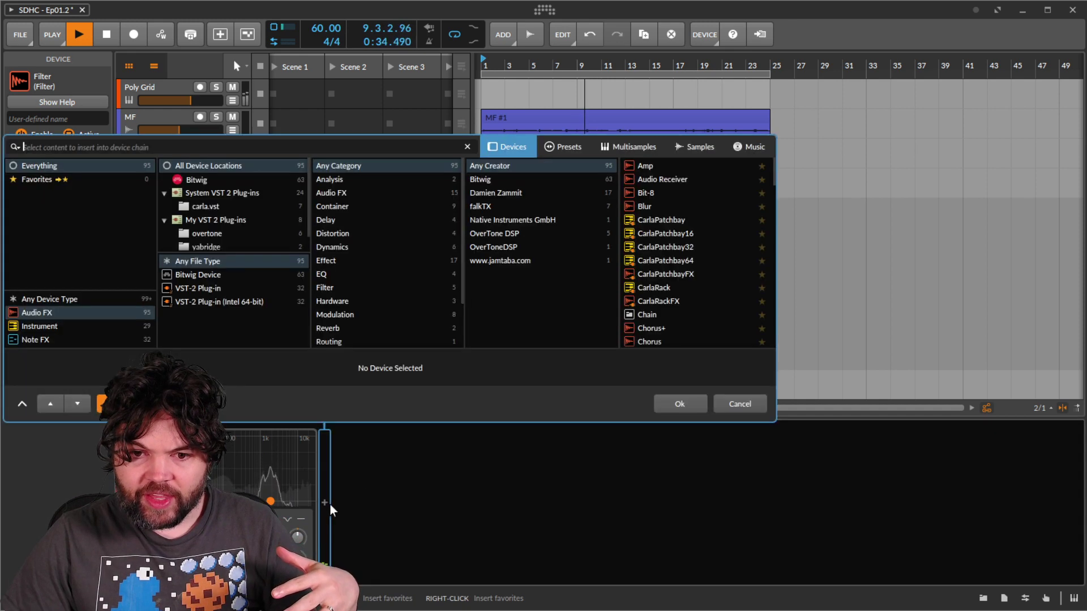
type("blur")
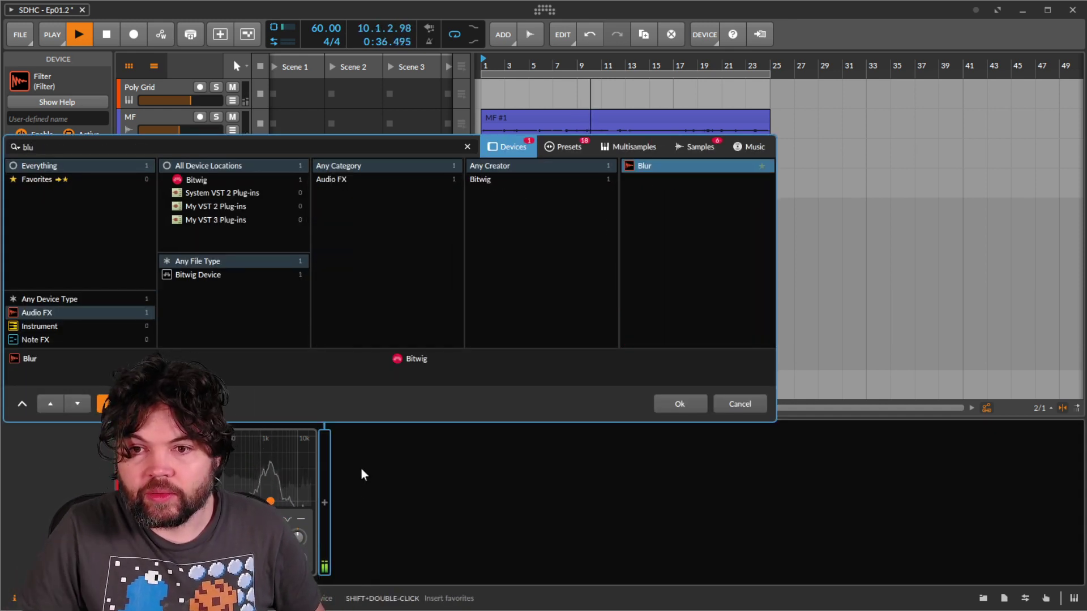
key("Return")
left_click(341, 452)
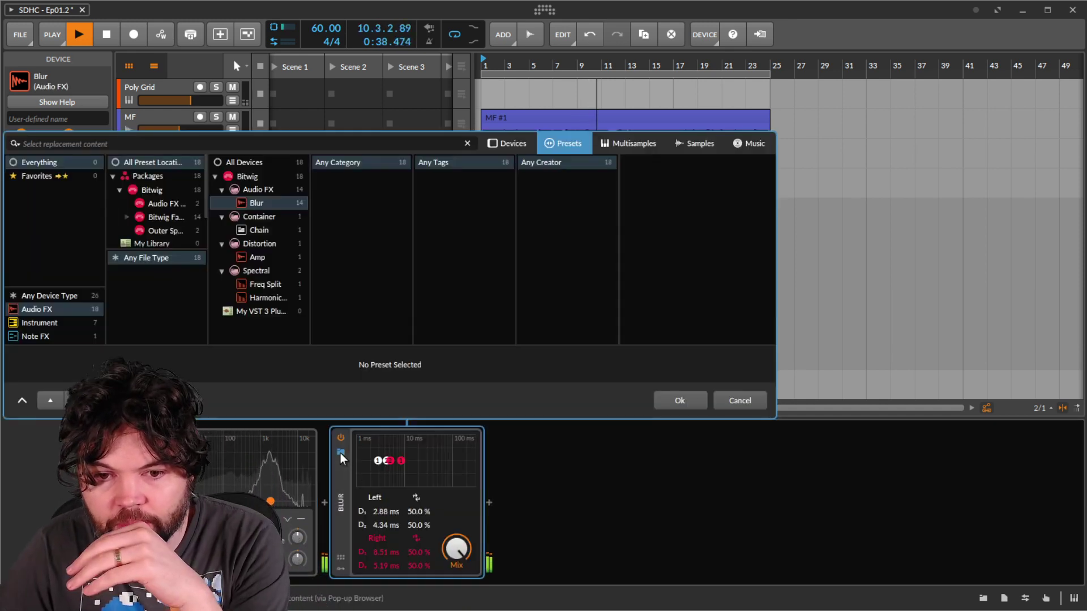
left_click(678, 313)
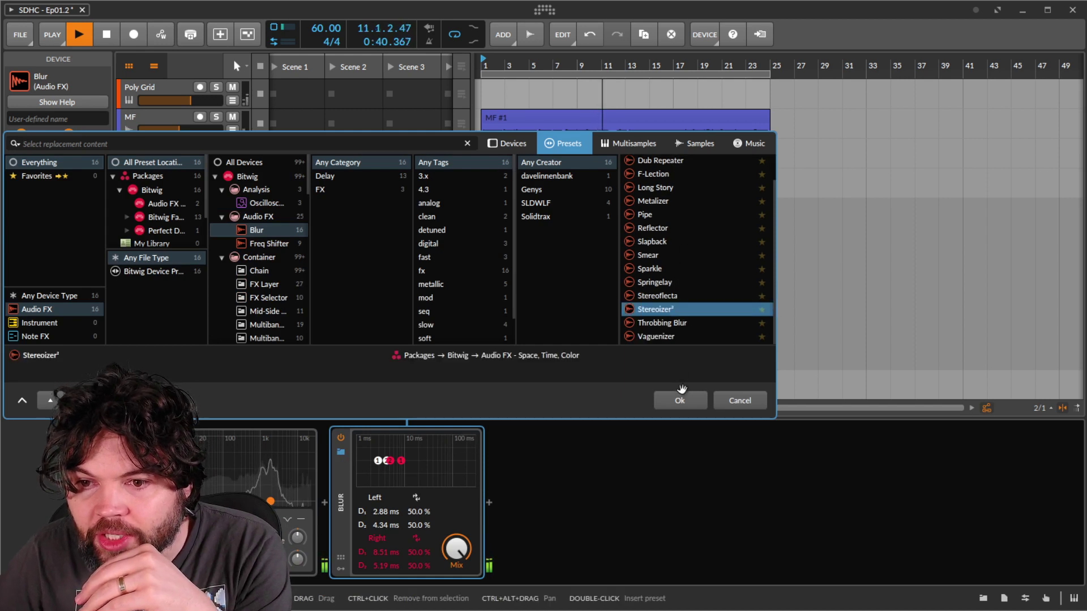
left_click(681, 393)
- Adjust the Stereoizer² LFO Rates and Dly Times controls, and place the Filter device after Blur in the chain
left_click_drag(372, 554, 370, 548)
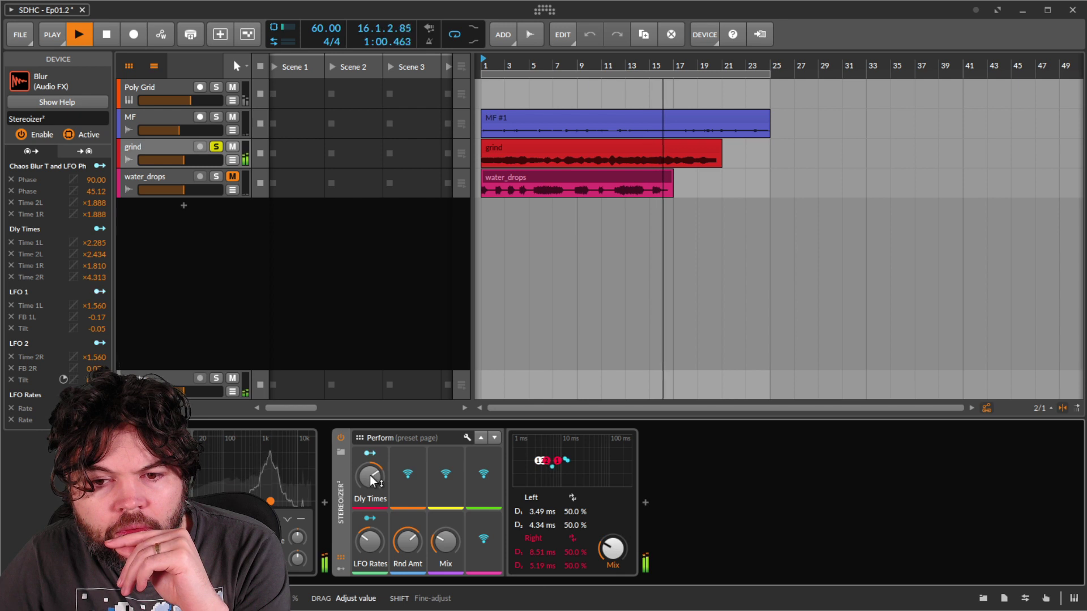
left_click_drag(372, 481, 372, 479)
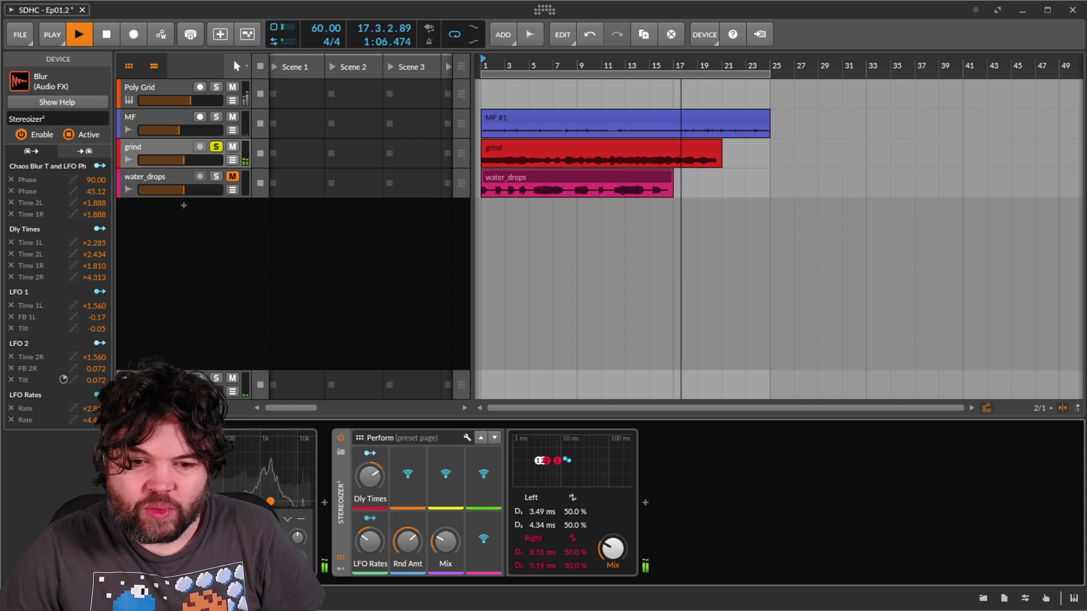
scroll(462, 512, "right", 3)
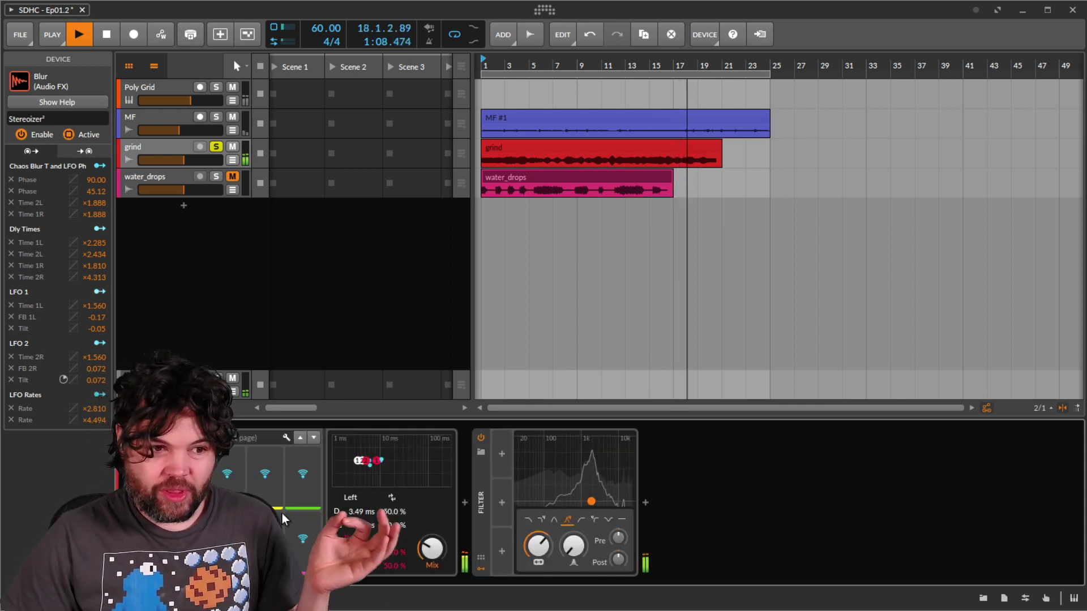
- Insert the Chorus+ audio effect after the Filter on the grind track
left_click(646, 503)
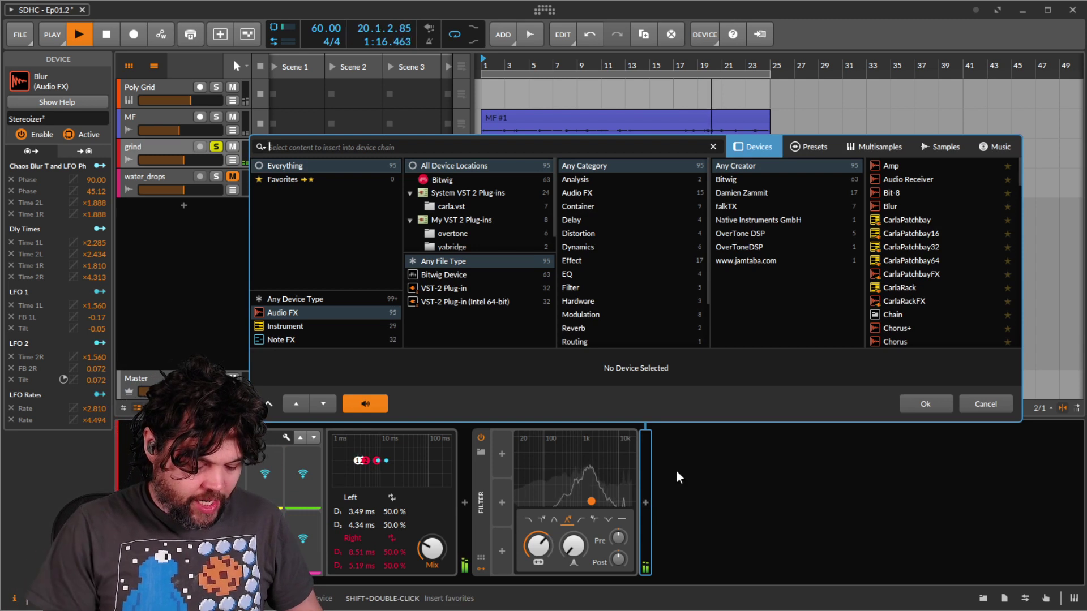
type("ch")
key("Down")
key("Down")
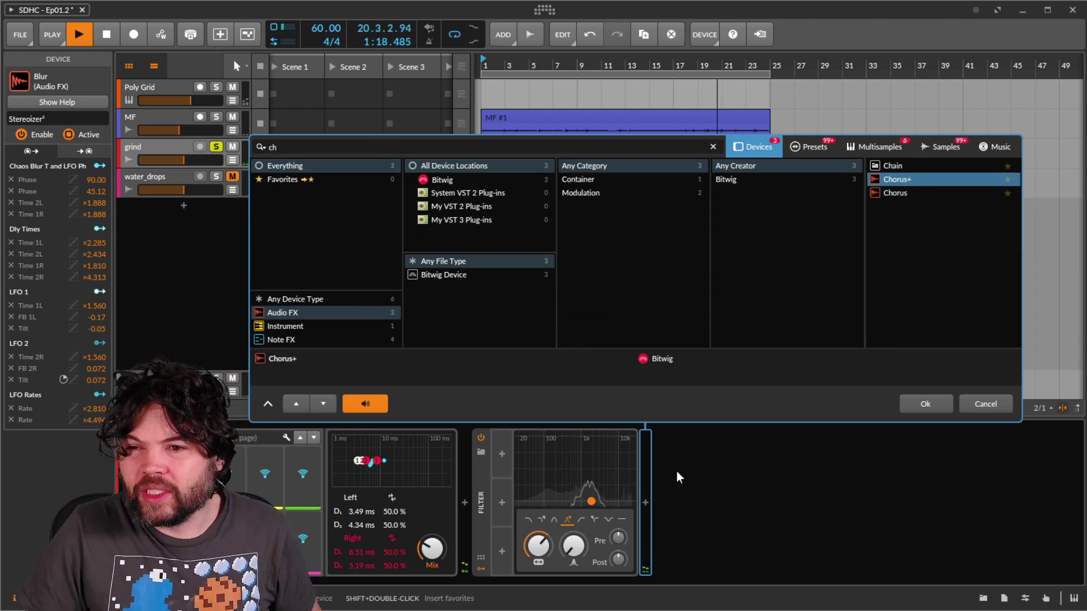
key("Return")
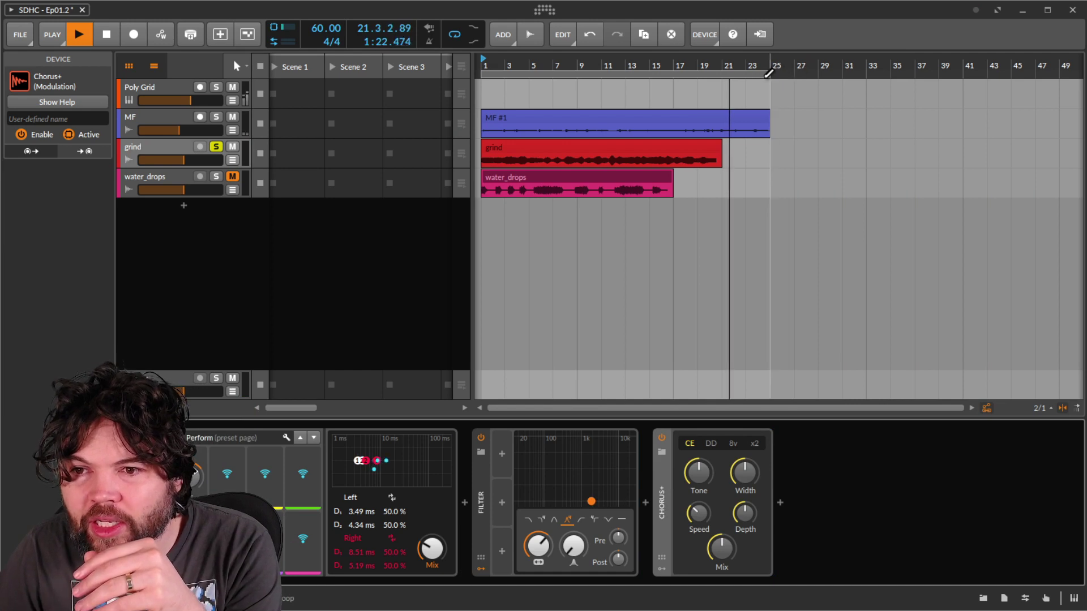
- Shorten the arranger loop region to span from about bar 6 to bar 13 and restart playback from bar 5
left_click_drag(775, 69, 625, 70)
left_click_drag(483, 74, 541, 72)
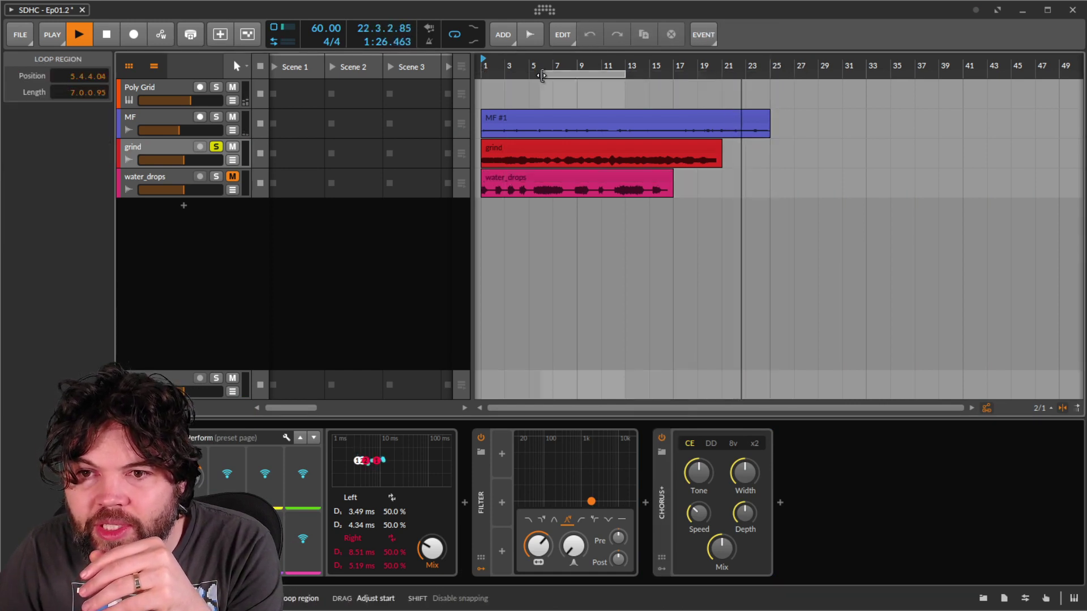
double_click(534, 65)
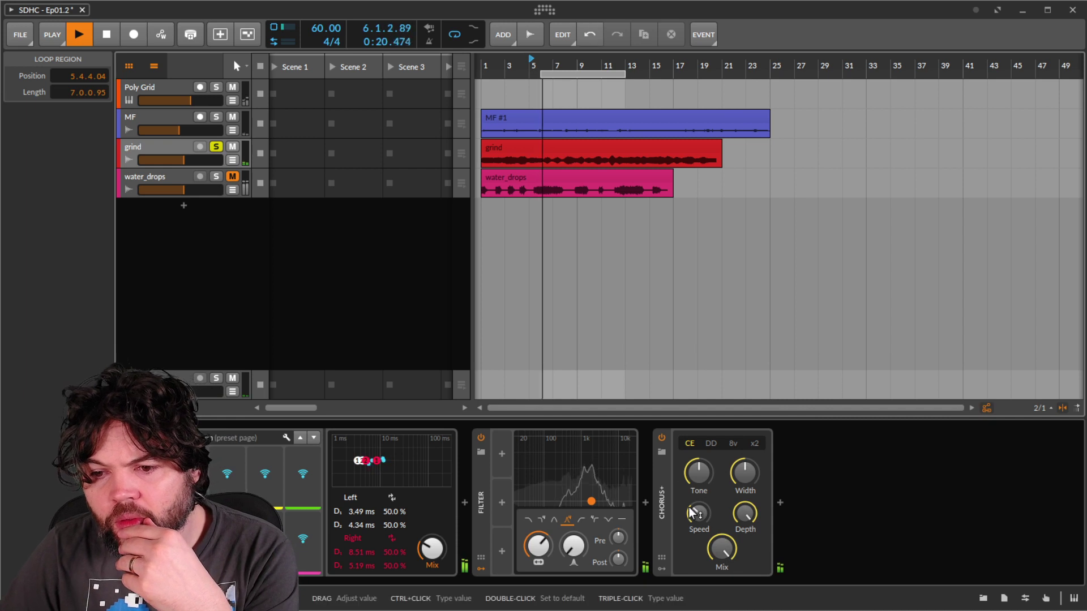
- Shape the grind track's chorus by lowering Speed, raising Tone and Width, and backing off Depth and Mix
left_click_drag(694, 515, 694, 516)
left_click_drag(738, 473, 700, 476)
left_click_drag(747, 513, 728, 543)
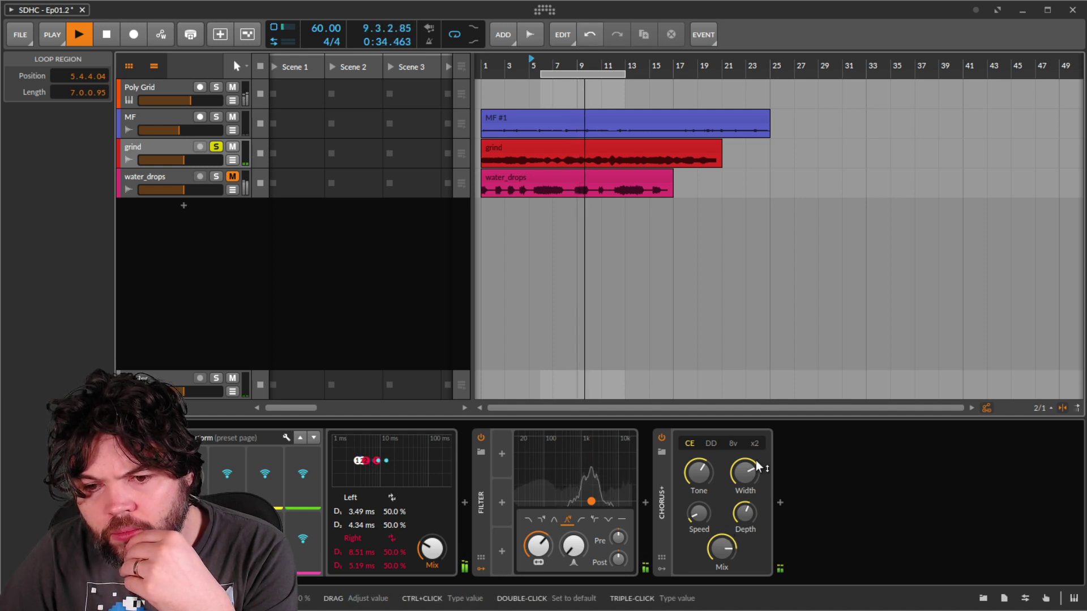
- Insert a Pitch Shifter after Chorus+ on the grind track, set its pitch to -12.00 st and raise its Grain
left_click(784, 504)
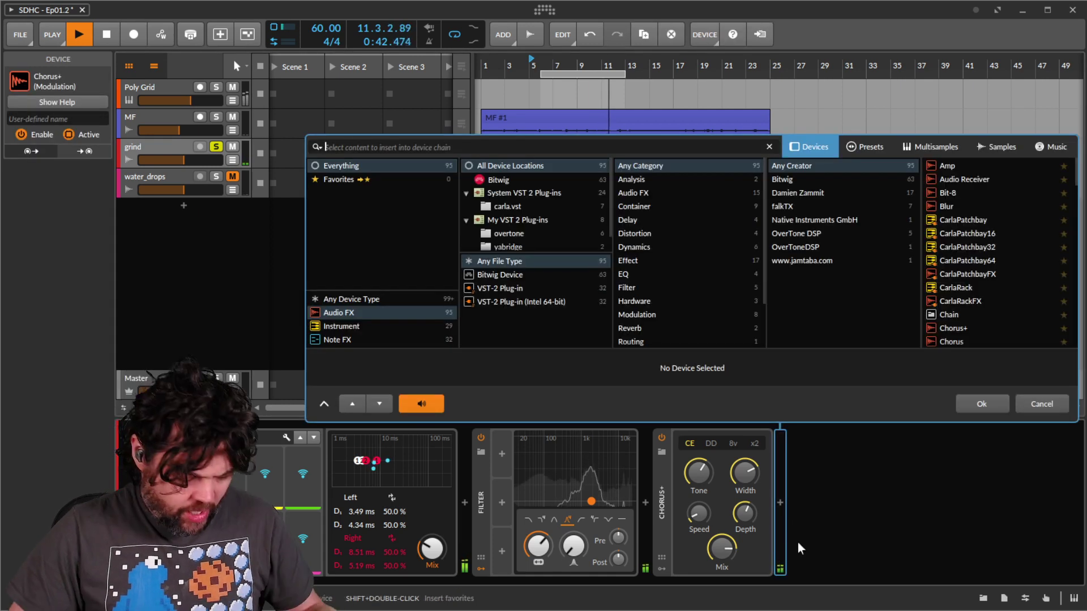
type("p")
key("BackSpace")
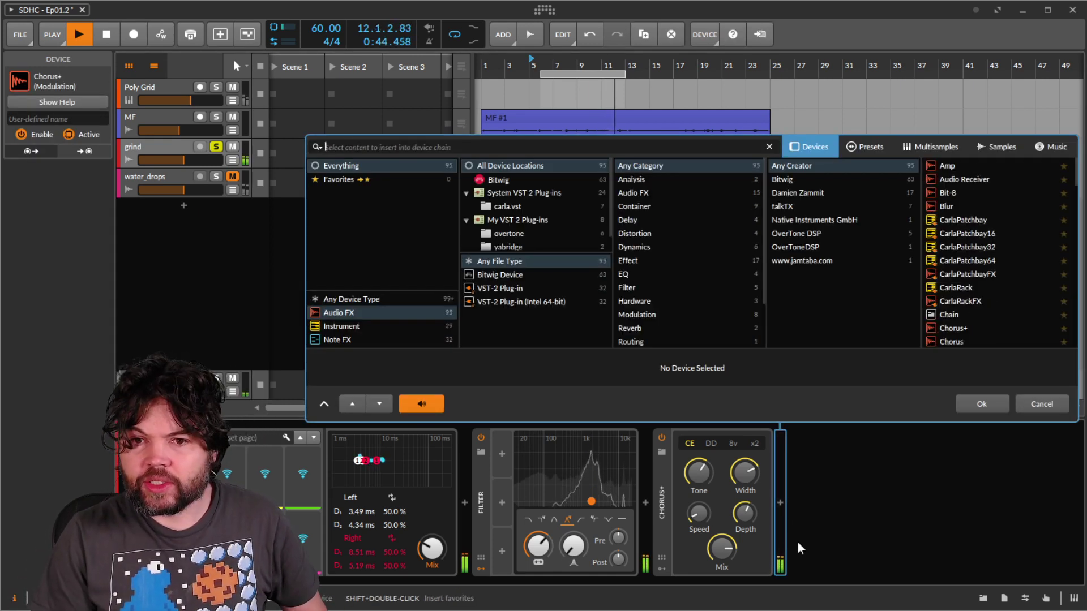
type("oca")
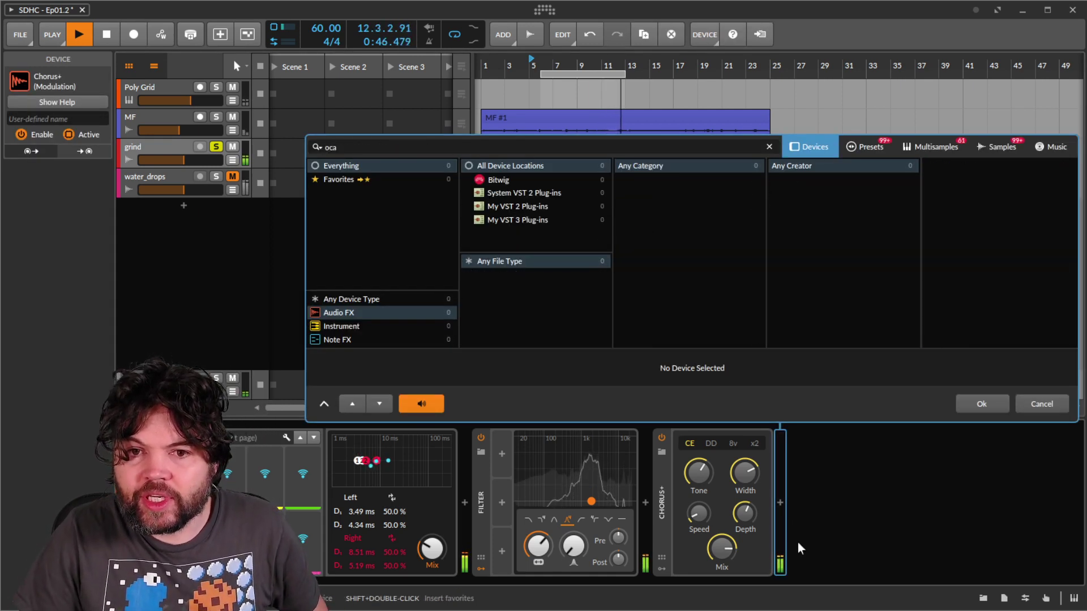
key("BackSpace")
key("BackSpace")
key("BackSpace")
type("p")
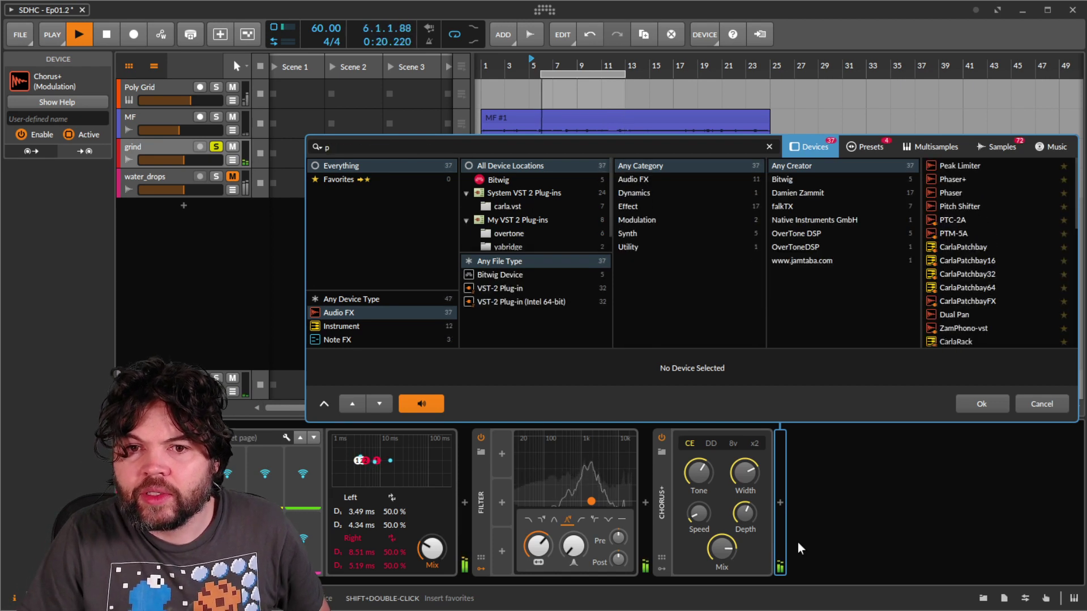
type("it")
key("Down")
key("Return")
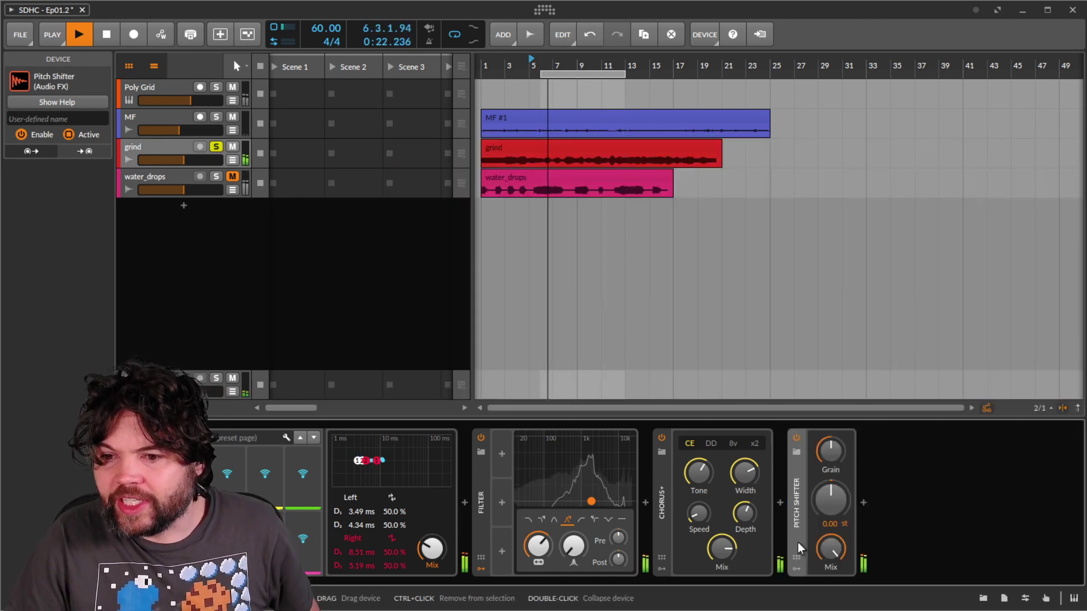
left_click_drag(827, 492, 885, 433)
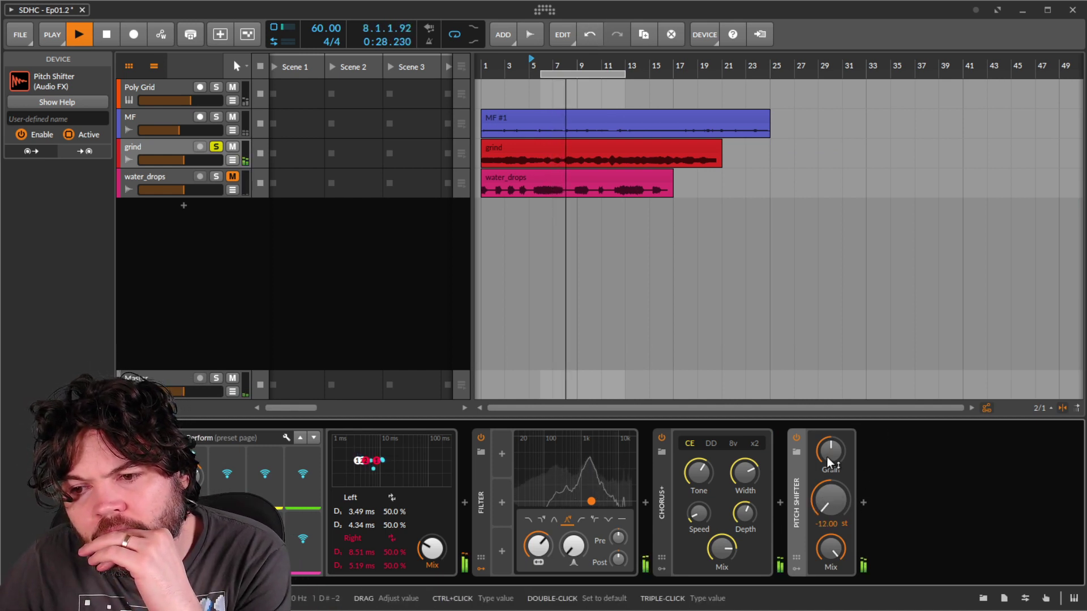
left_click_drag(826, 457, 827, 457)
- Place the Pitch Shifter before the Filter and lower the Filter cutoff to slightly below 1 kHz, comparing the grind track soloed and in the mix
left_click_drag(545, 548, 535, 550)
left_click_drag(796, 520, 474, 515)
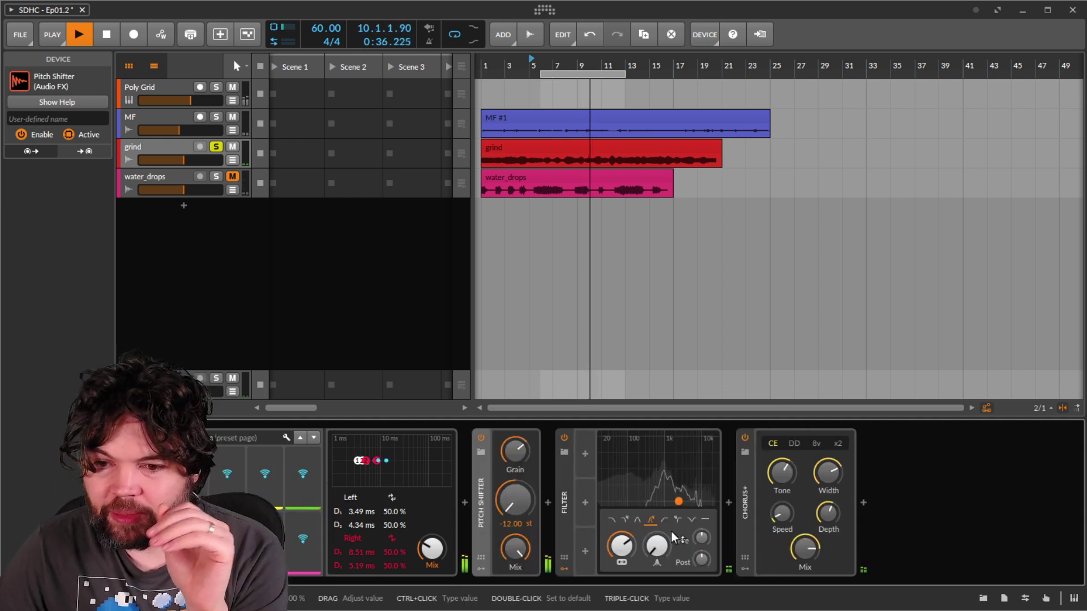
left_click_drag(620, 545, 617, 545)
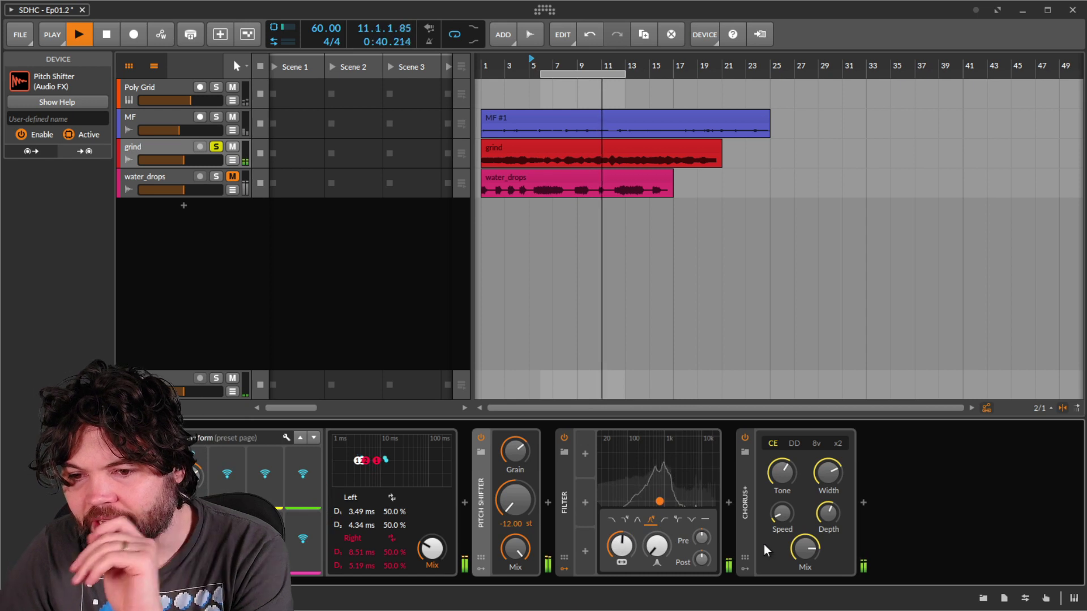
left_click(216, 147)
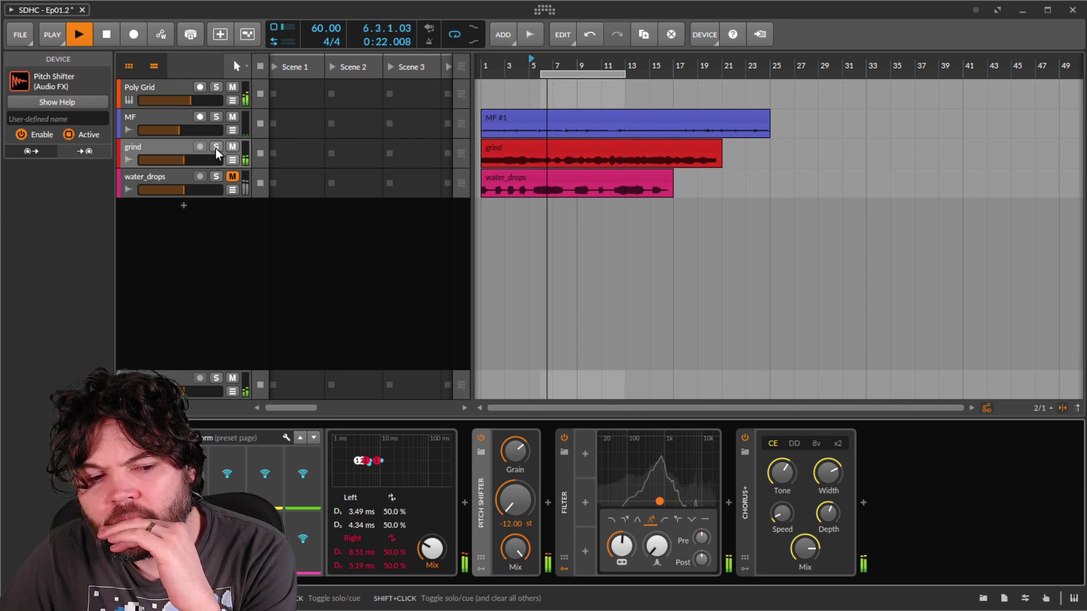
left_click(216, 148)
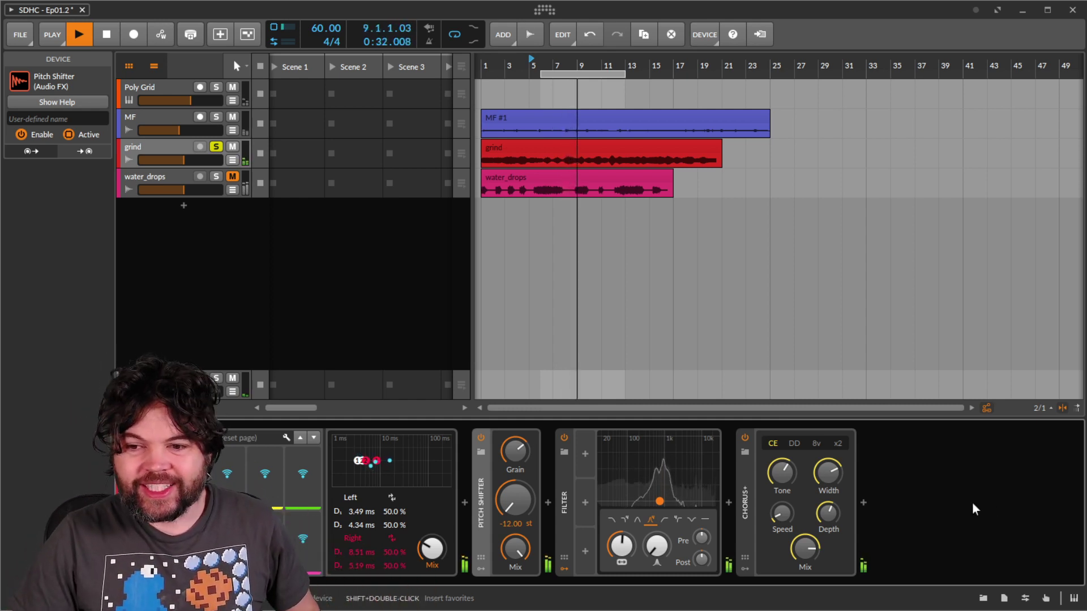
- Insert a Reverb after Chorus+ on the grind track and set its low and high band splits to 419 Hz and 1.11 kHz
left_click(864, 505)
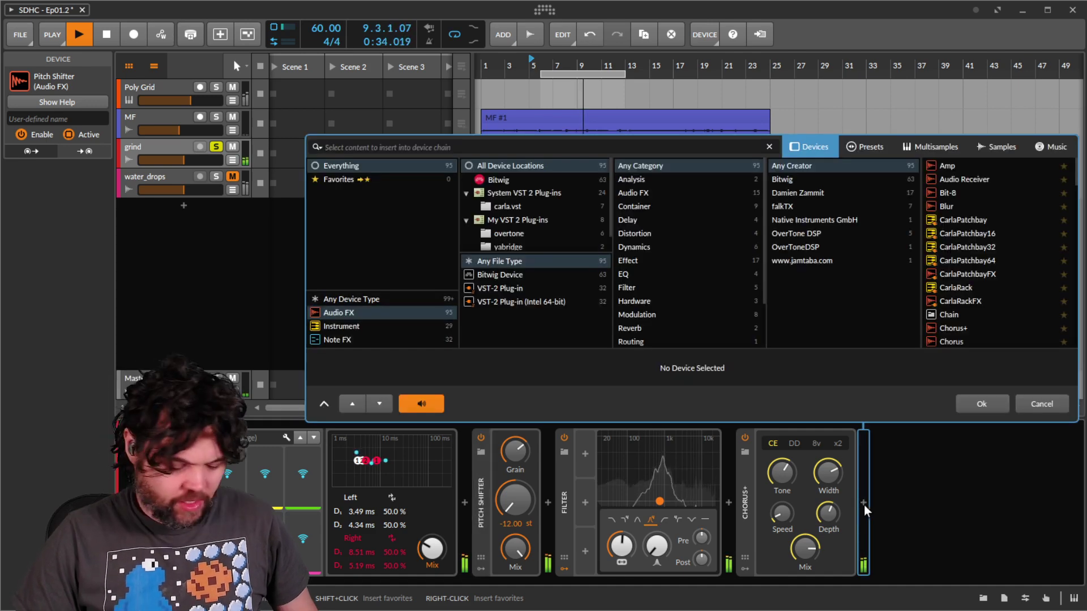
type("rev")
key("Return")
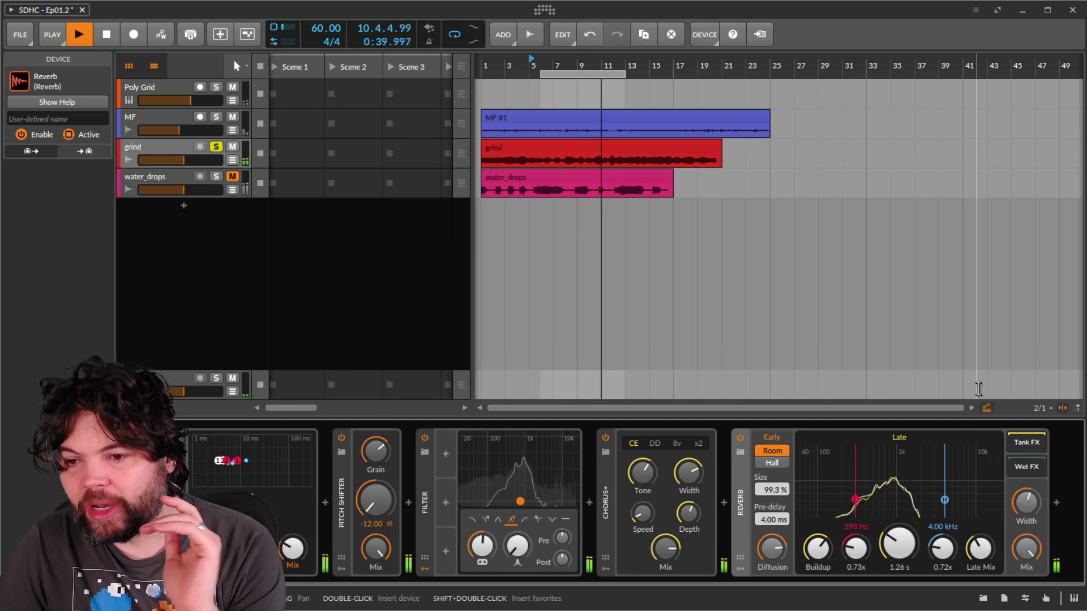
left_click_drag(944, 501, 875, 482)
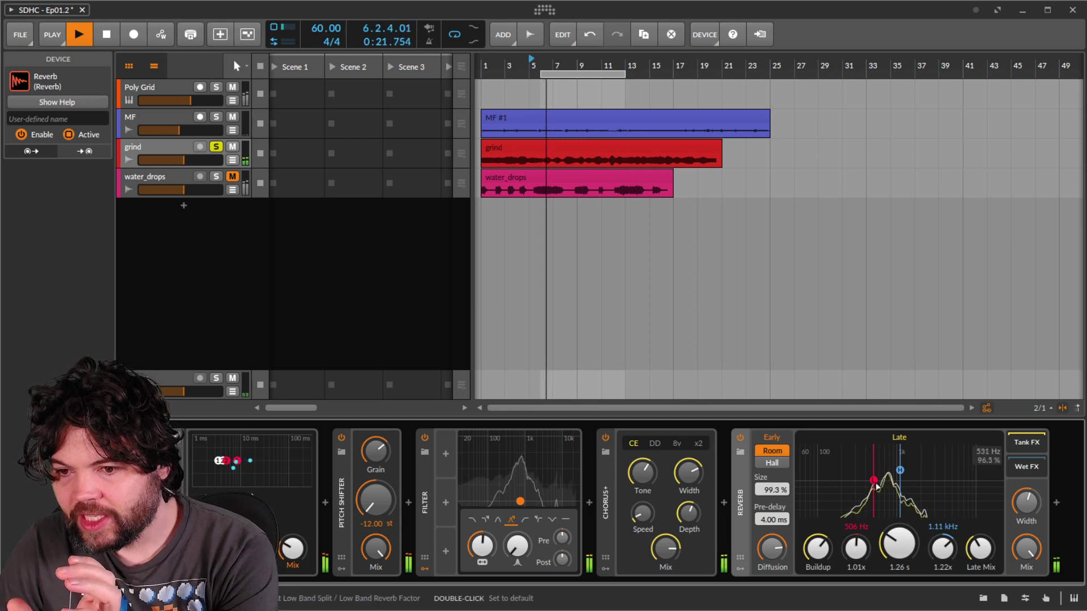
left_click_drag(876, 485, 868, 486)
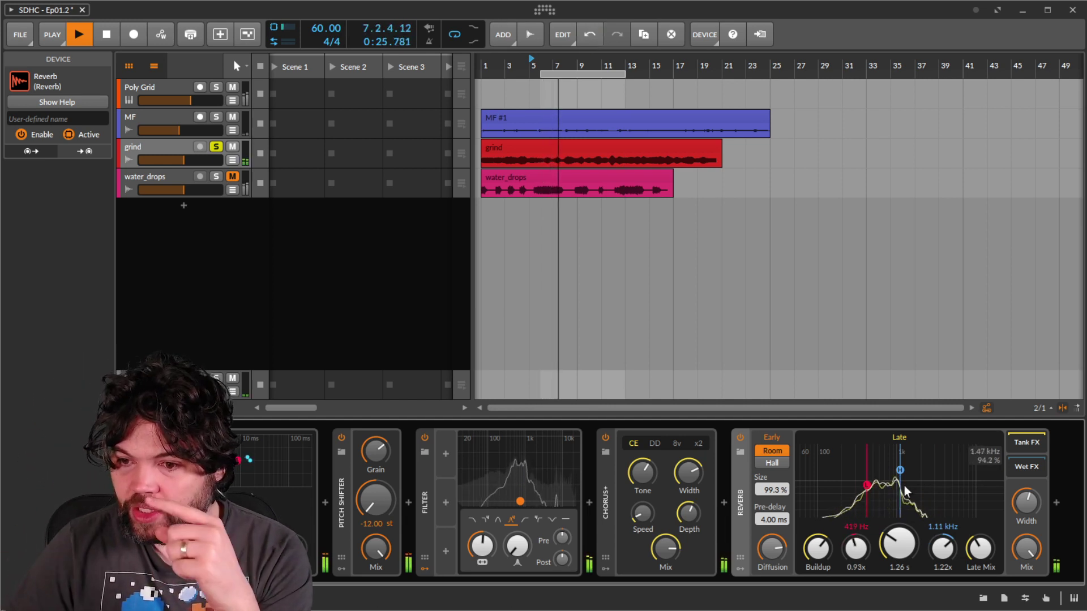
- Switch the Reverb to Hall with 15.5 ms pre-delay and 3.02 s decay, reduce its Mix and compare it with the effect bypassed
left_click(773, 462)
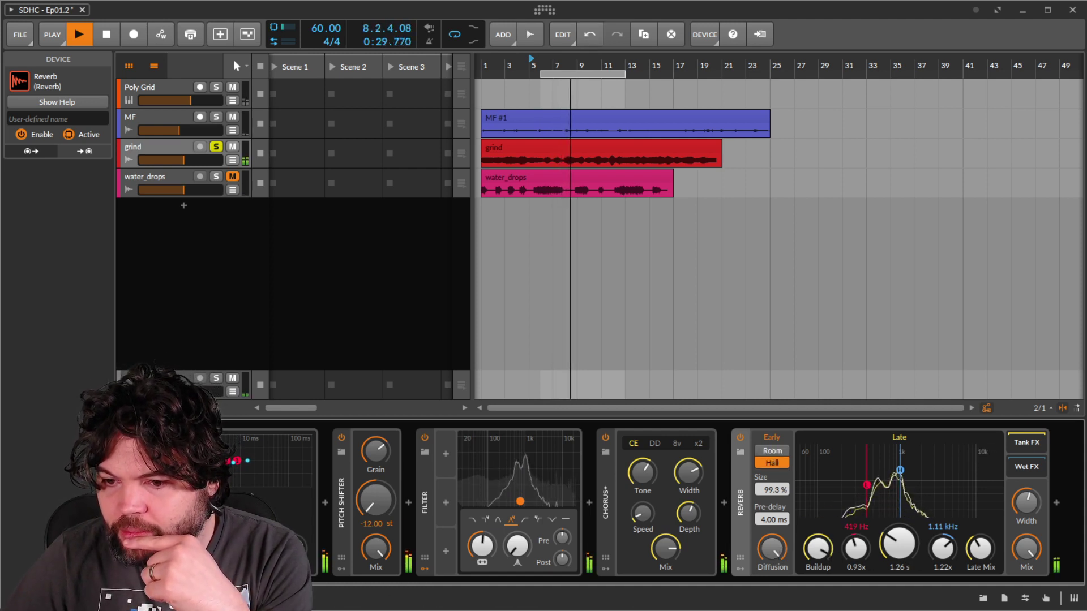
left_click_drag(764, 526, 765, 521)
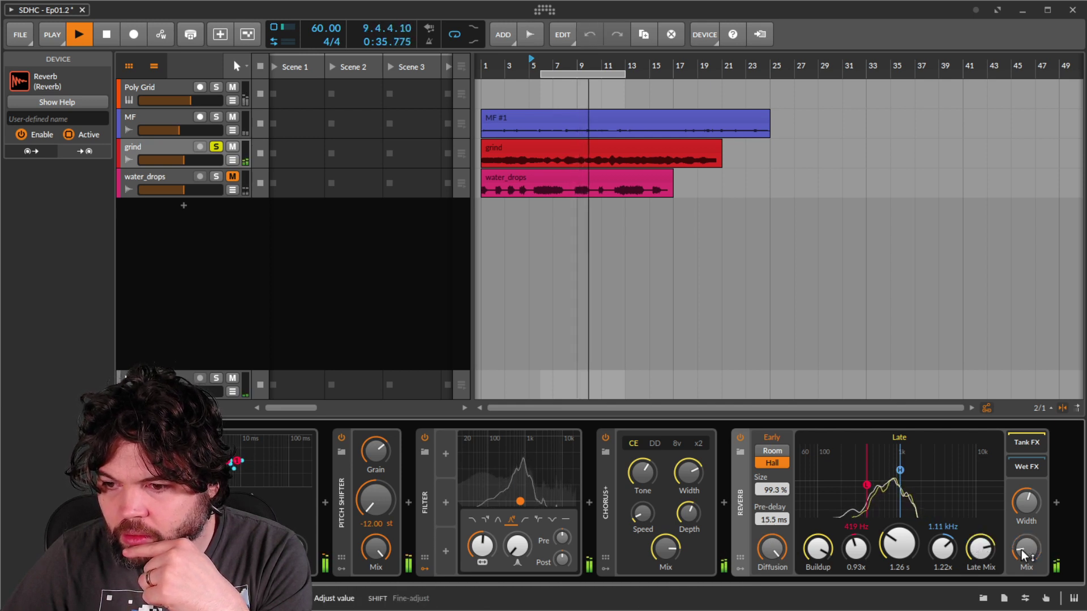
left_click_drag(1021, 549, 1020, 549)
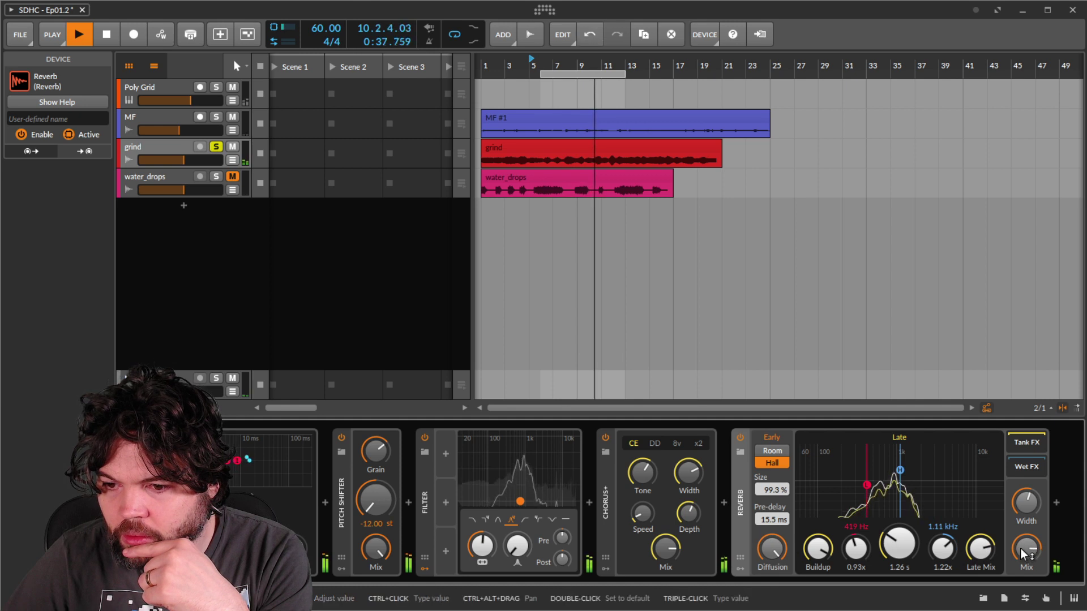
left_click(739, 436)
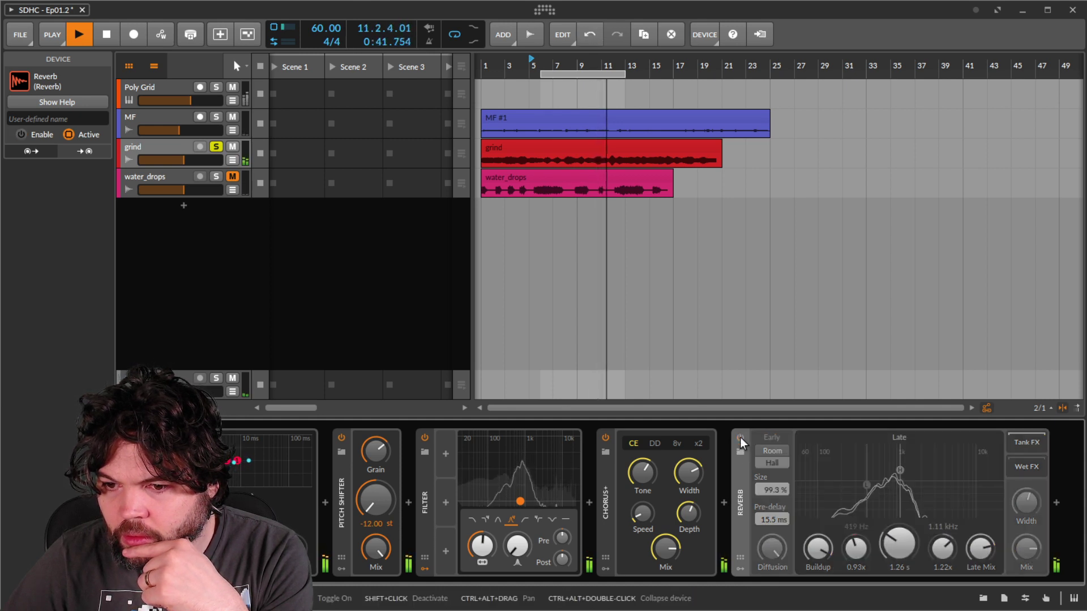
left_click(740, 437)
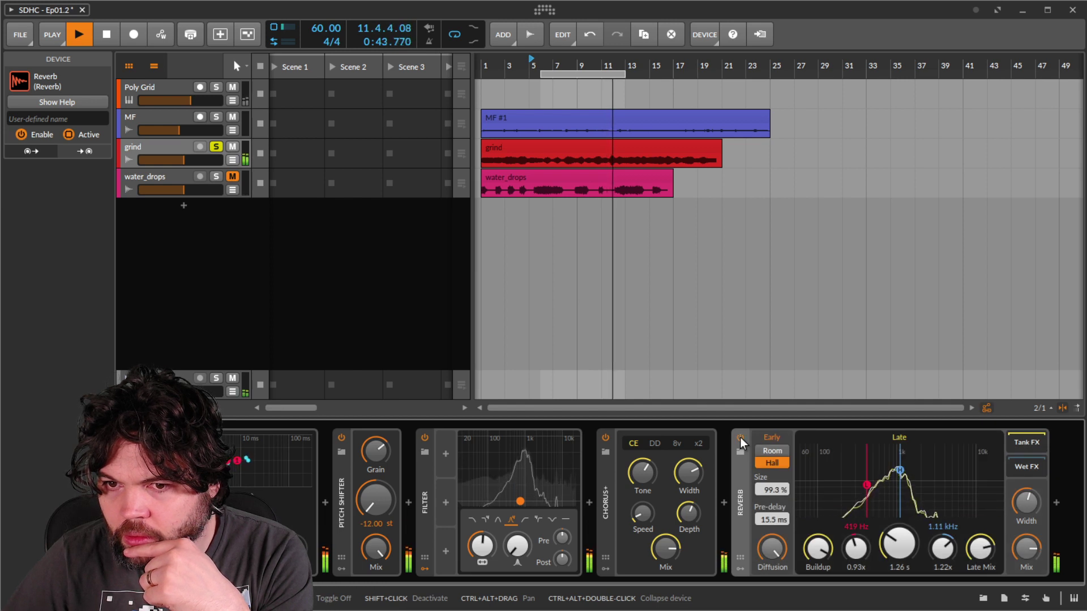
left_click_drag(898, 546, 896, 544)
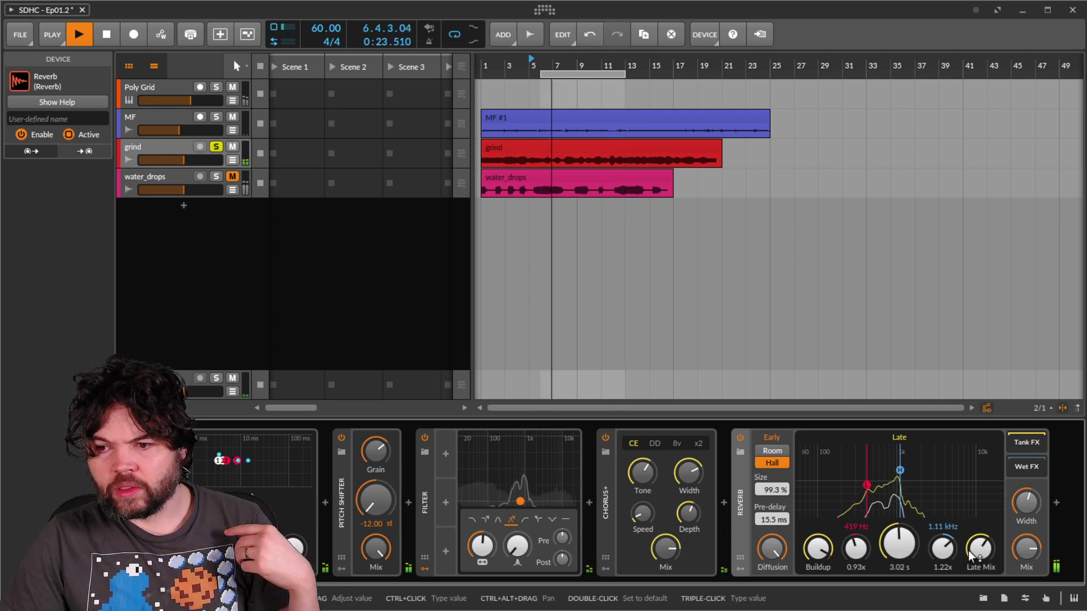
- Unsolo the grind track and rebalance the volumes, lowering Poly Grid and slightly raising grind and MF
left_click(217, 147)
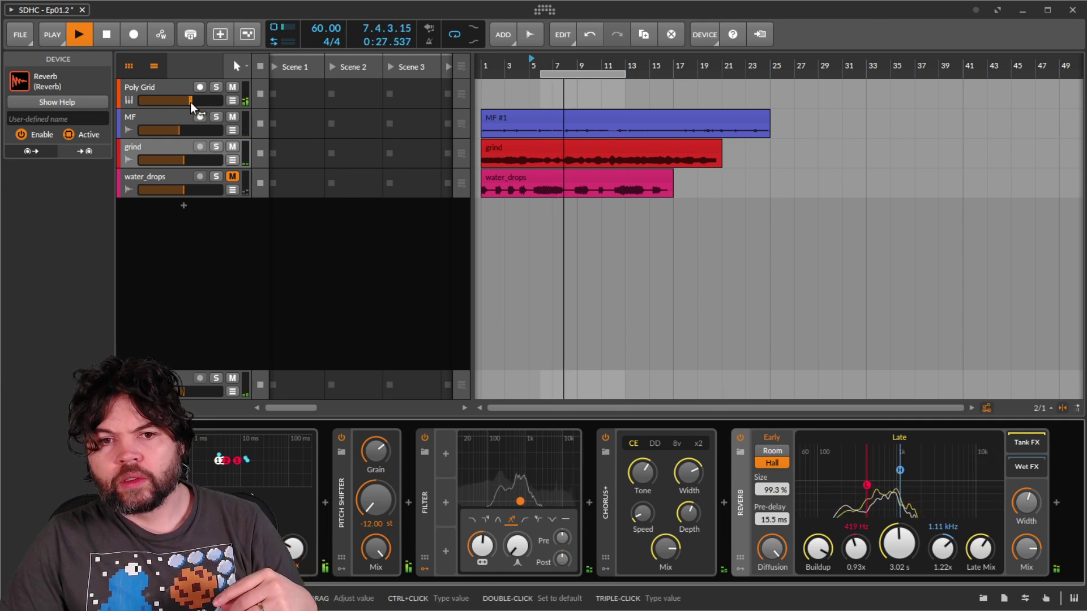
left_click_drag(190, 103, 190, 103)
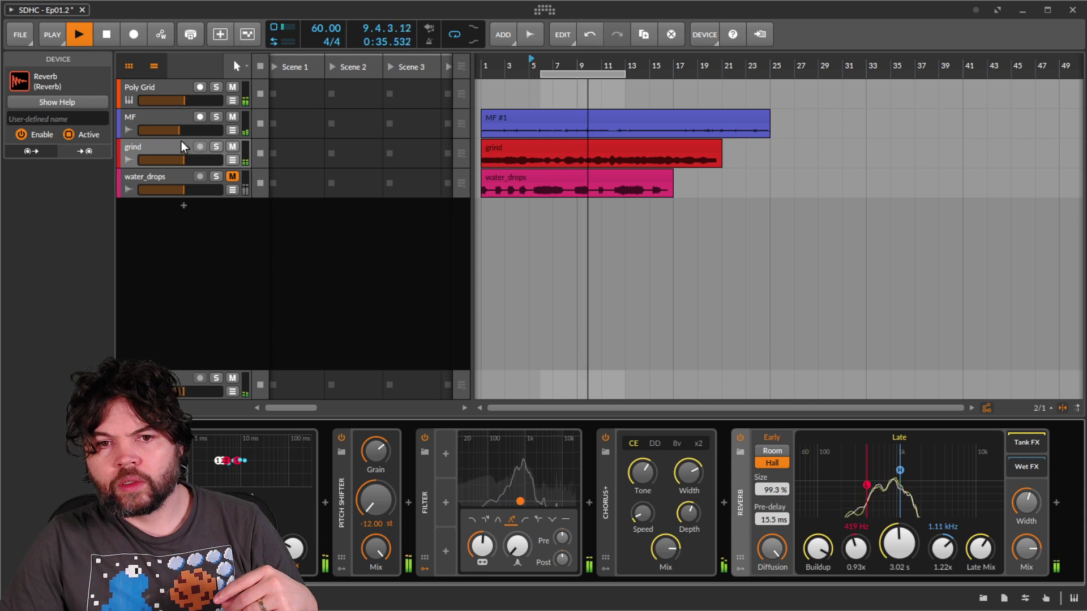
left_click_drag(184, 159, 182, 131)
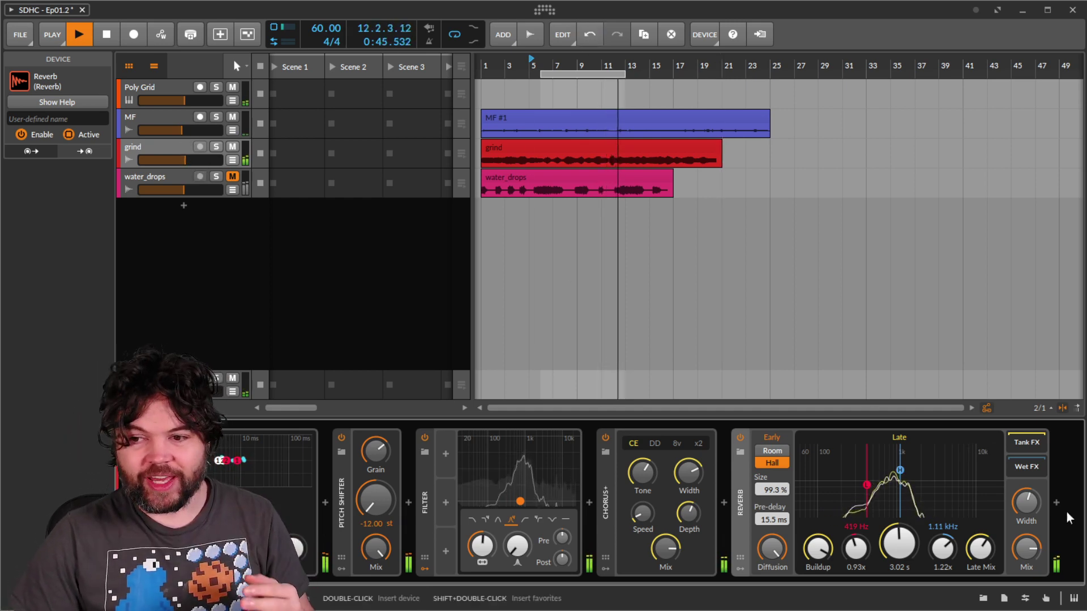
- Solo the grind track and insert an EQ-DJ device after the Reverb in its chain
left_click(216, 147)
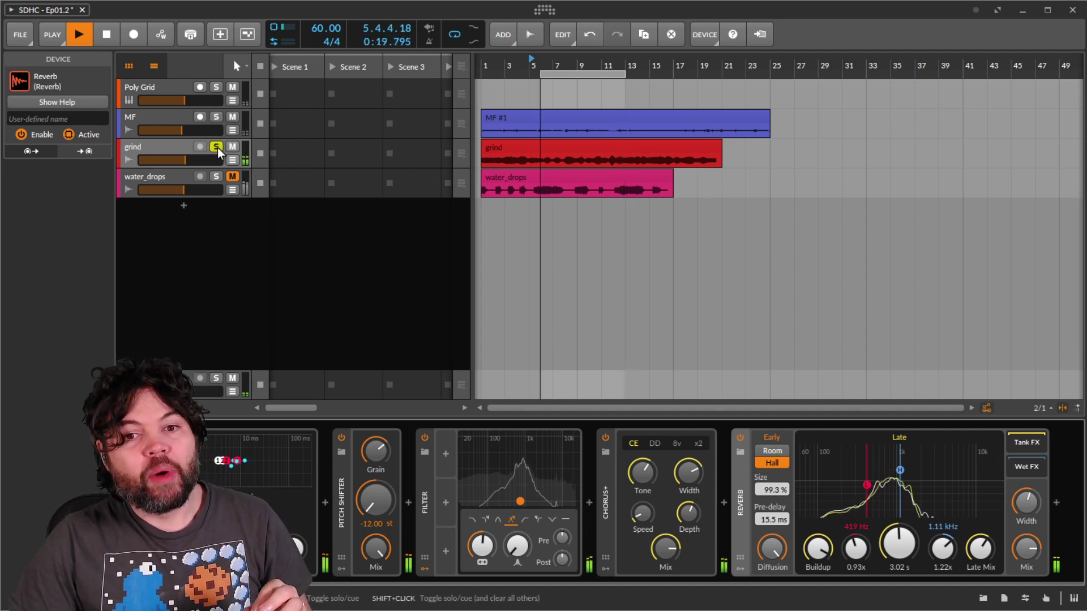
left_click(1056, 504)
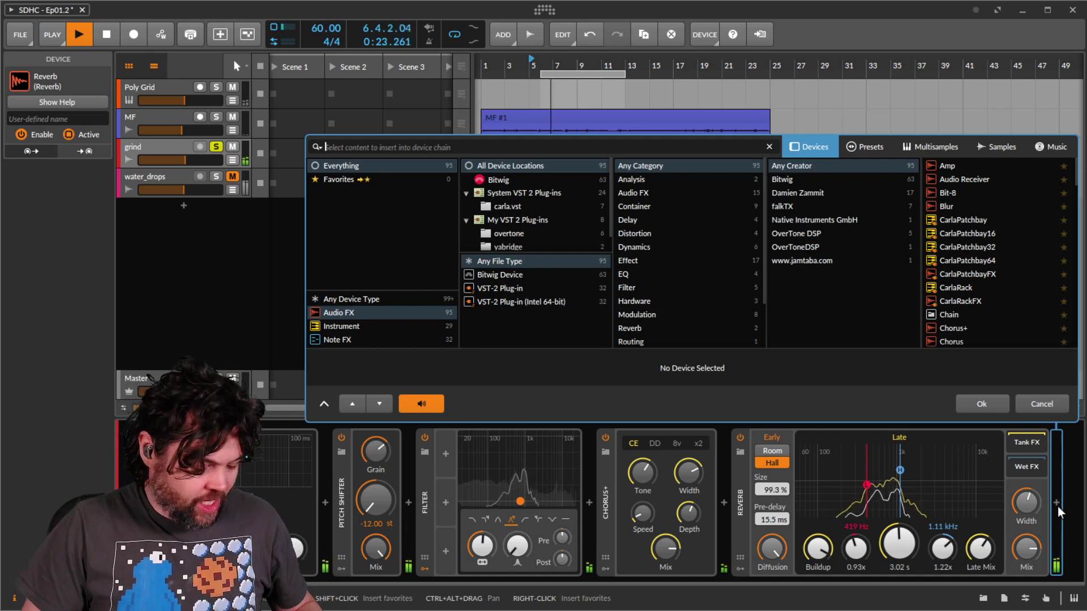
type("dj")
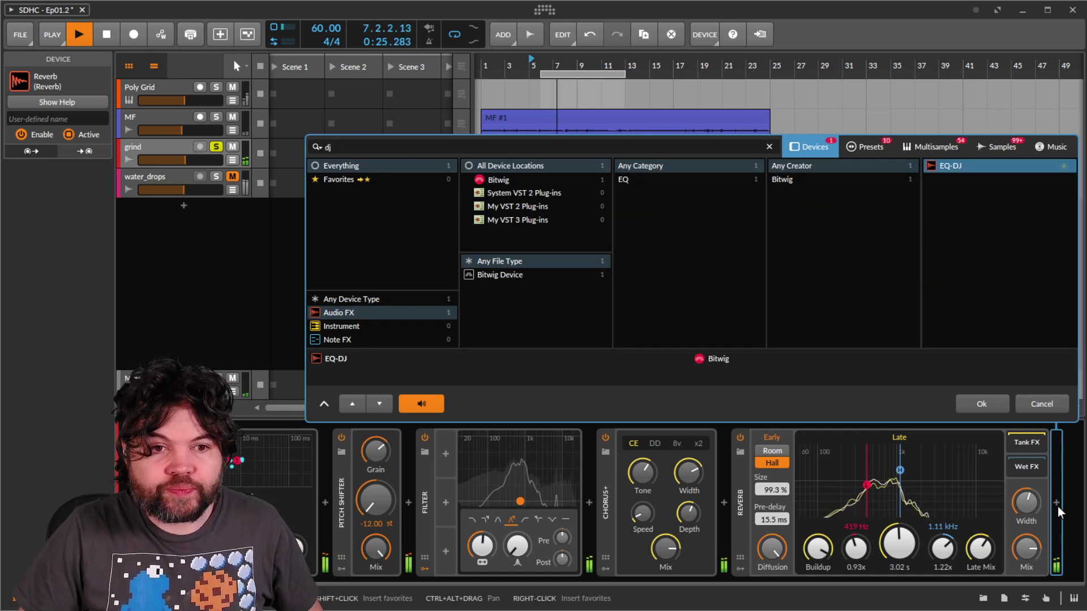
key("Return")
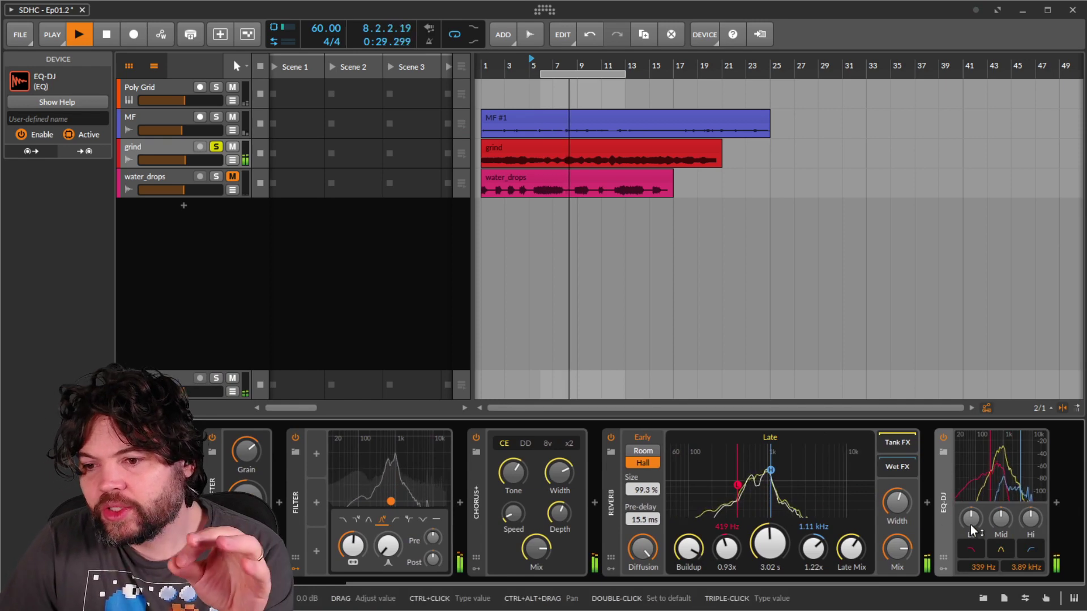
- Set the EQ-DJ splits to 318 Hz and 4.15 kHz, boost Lo, reduce Mid and Hi, and compare with the effect bypassed
left_click_drag(971, 525, 1022, 440)
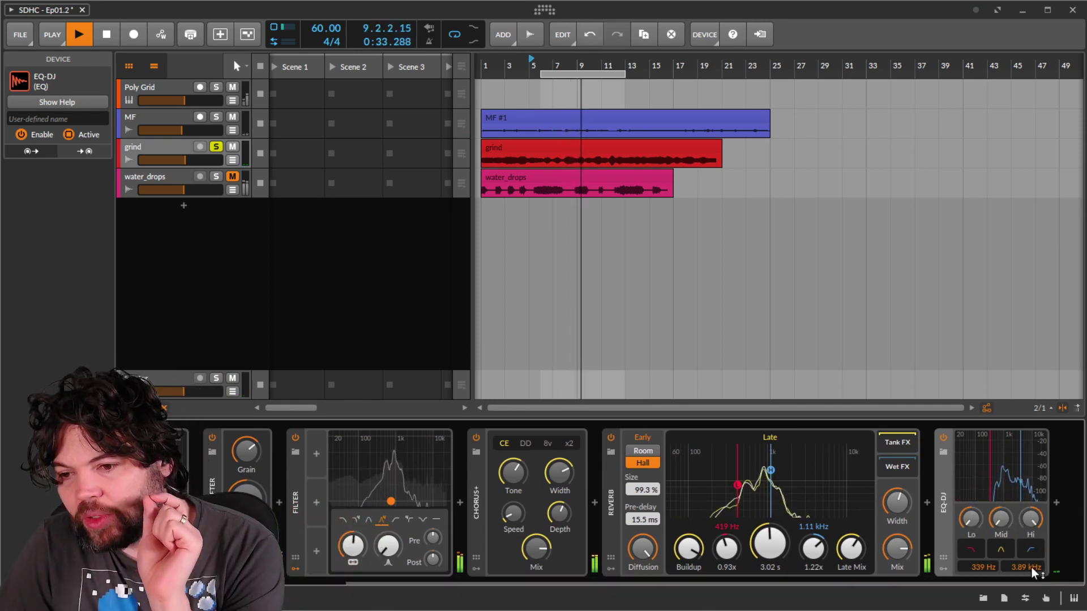
left_click_drag(1027, 569, 1028, 566)
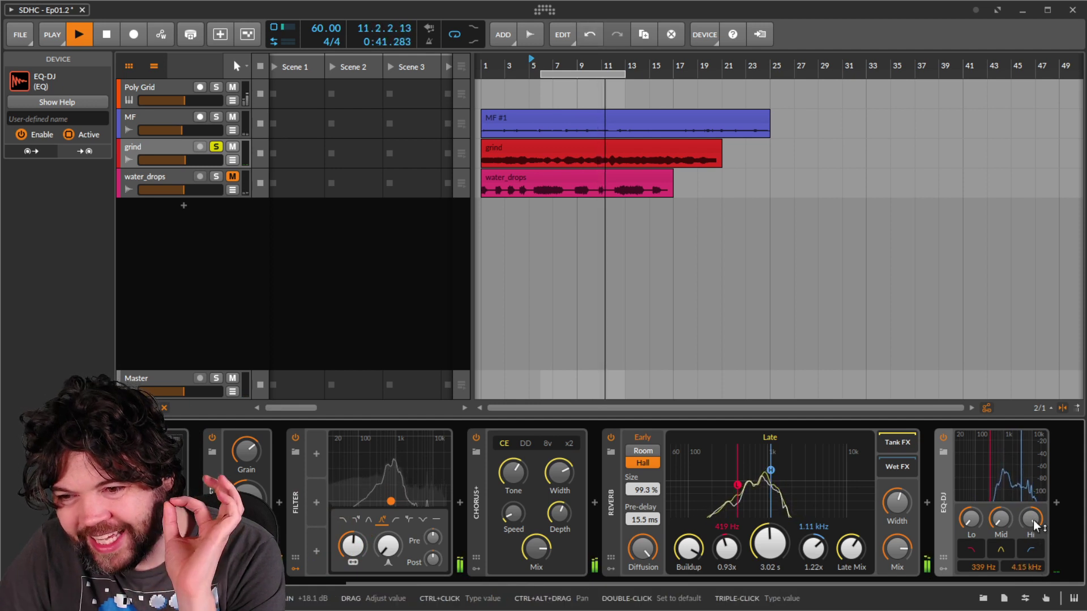
left_click_drag(1034, 521, 1034, 524)
left_click_drag(964, 520, 964, 518)
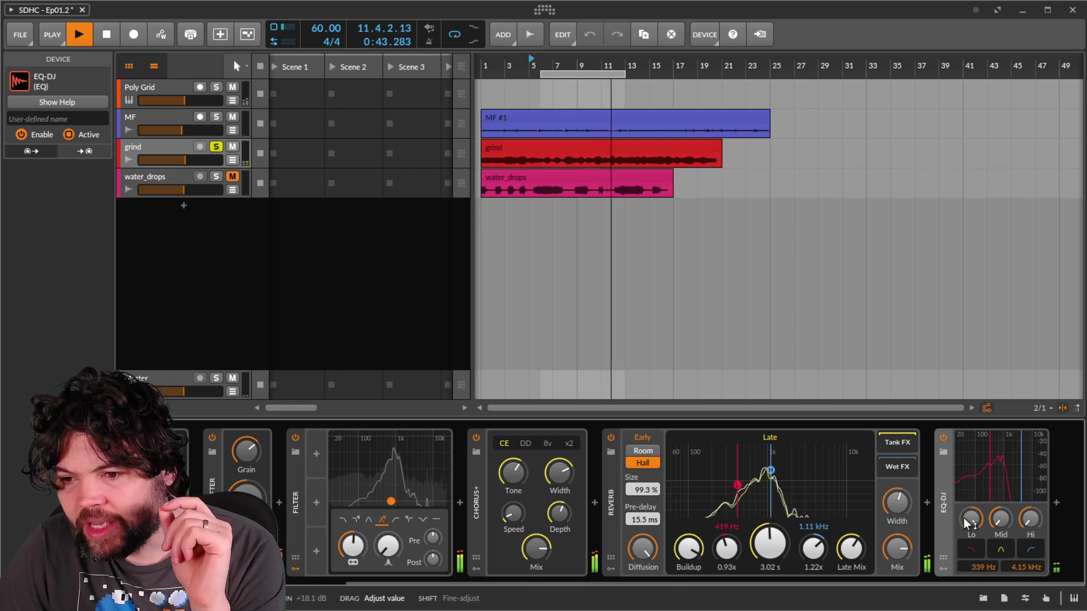
left_click_drag(975, 569, 974, 569)
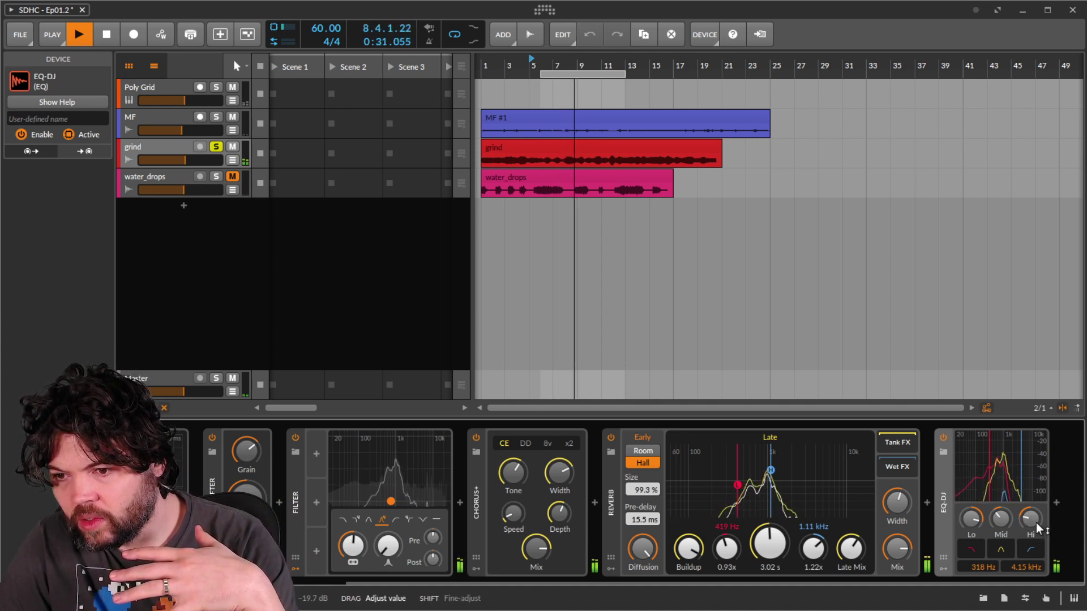
left_click(943, 436)
left_click(943, 436)
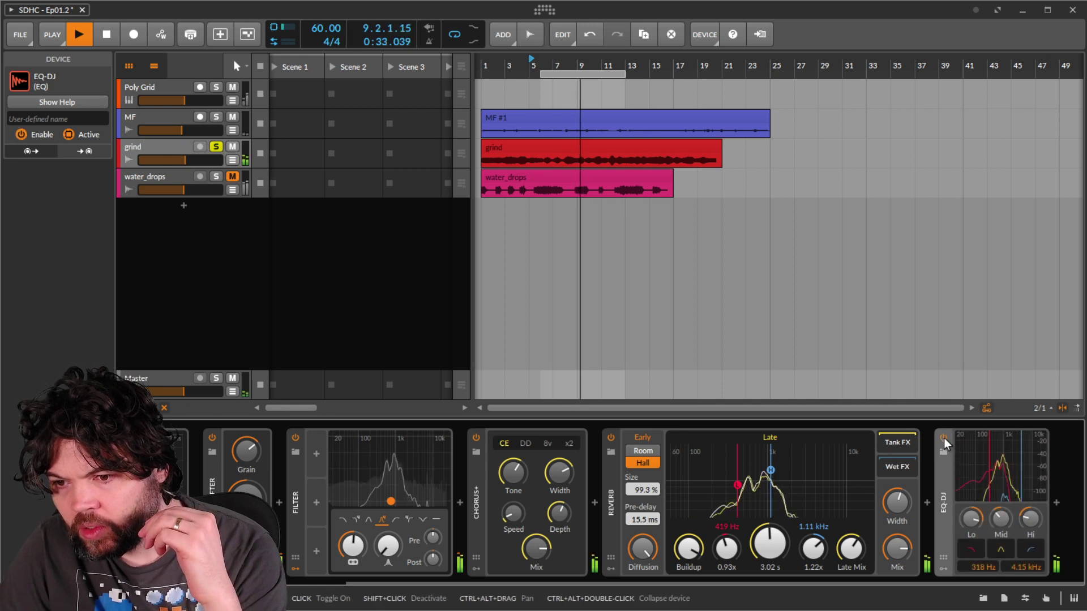
left_click_drag(942, 497, 1038, 497)
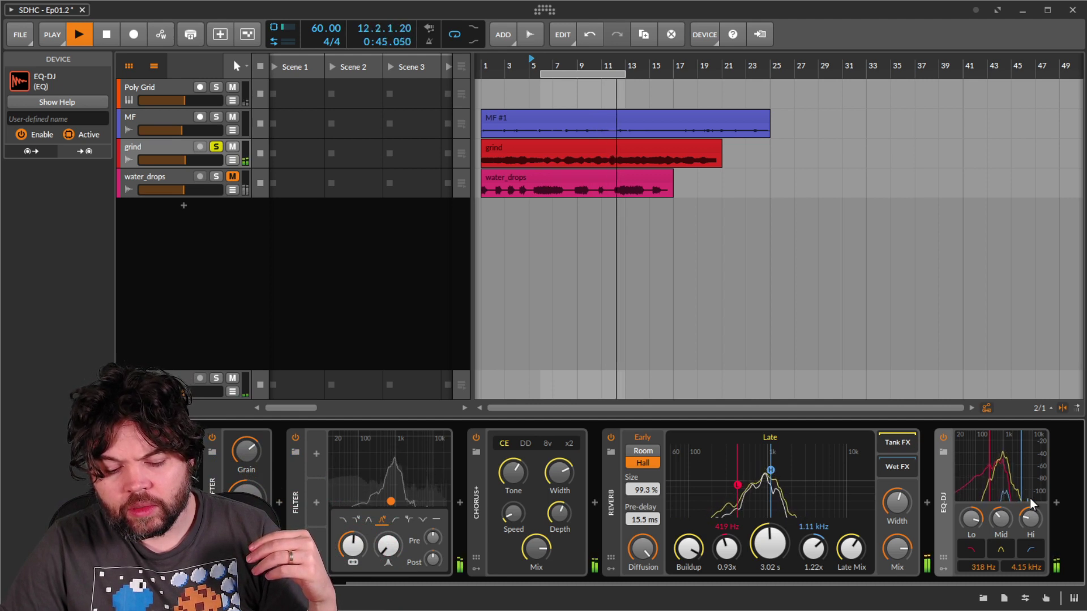
- Unsolo the grind track, raise the MF track's volume slightly against the full mix, and stop playback
left_click(215, 147)
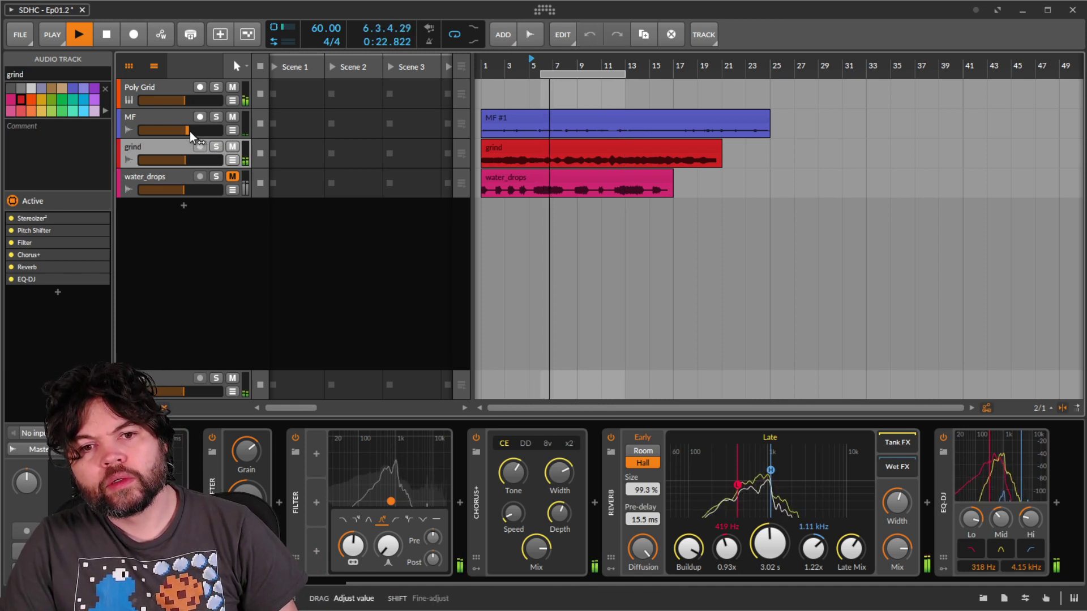
left_click_drag(189, 132, 191, 134)
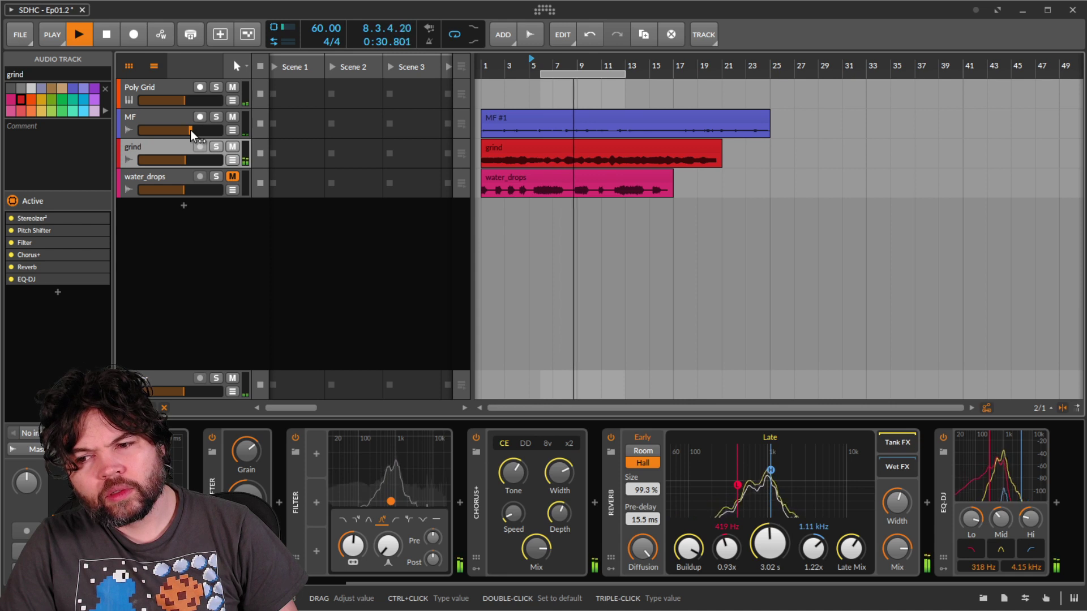
left_click(105, 35)
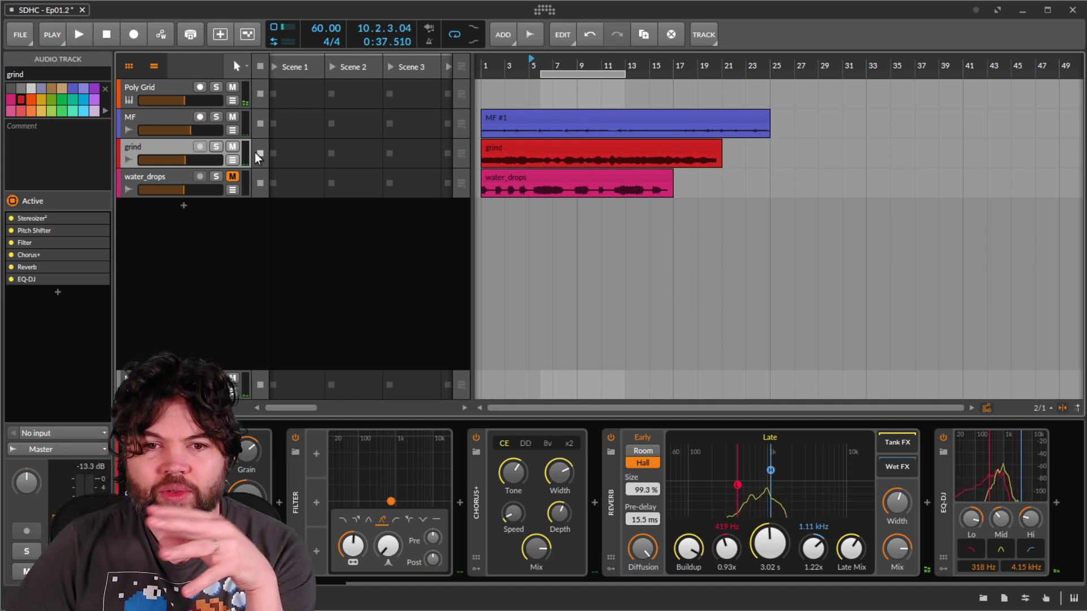
- Unmute and solo water_drops, set the loop region to about five bars starting at bar 1, and audition the track
left_click(232, 177)
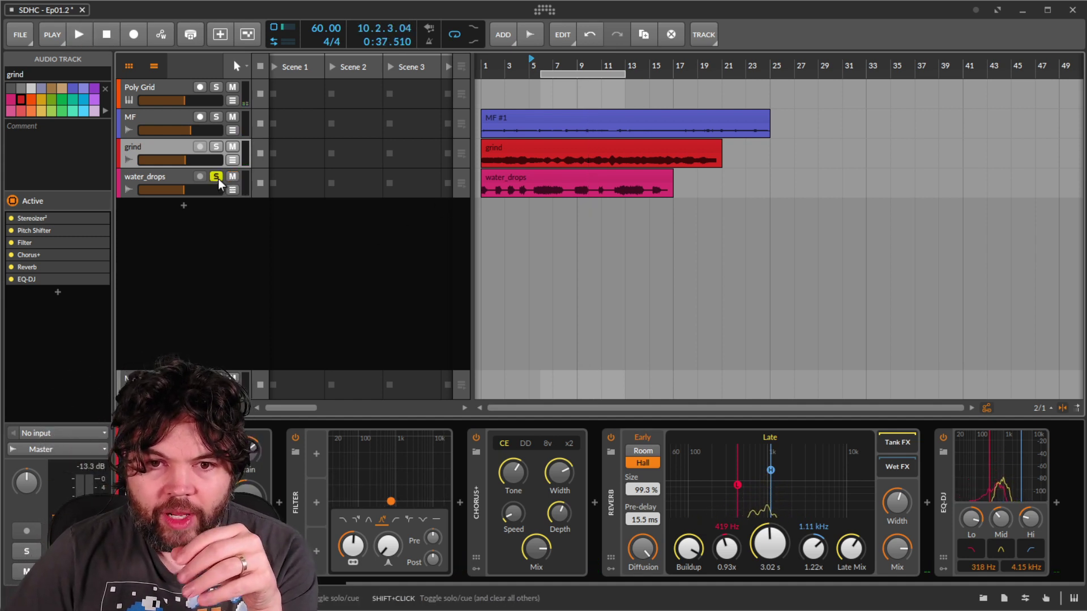
left_click(216, 176)
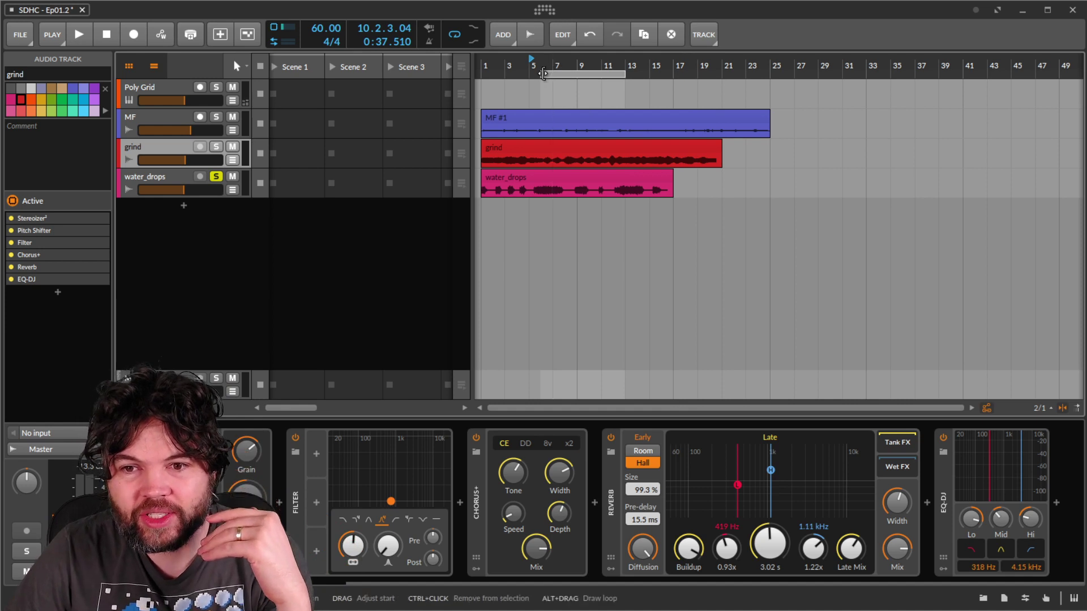
left_click_drag(543, 73, 486, 74)
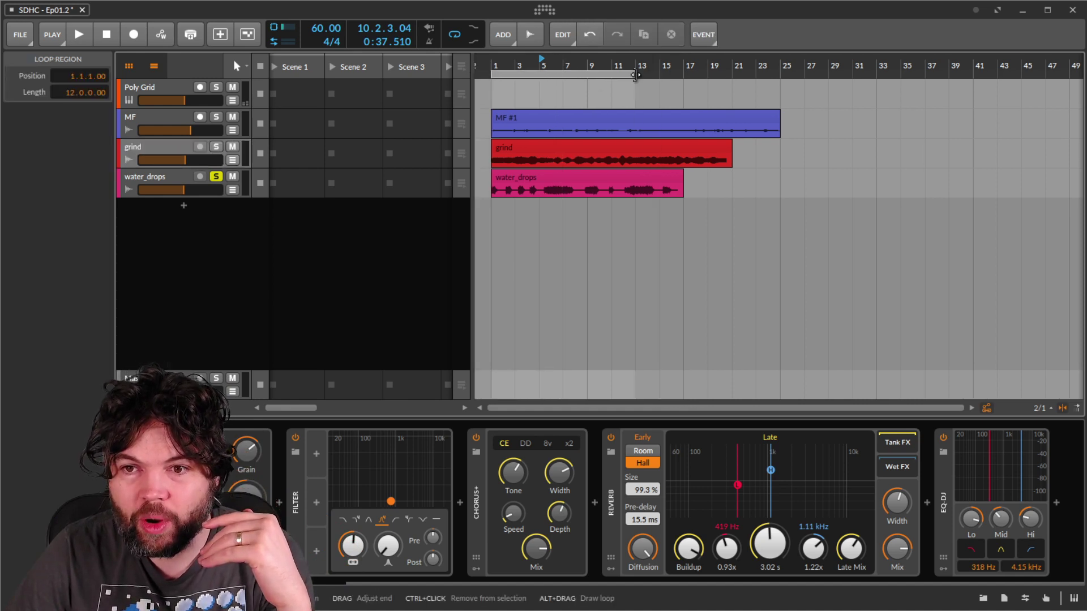
left_click_drag(641, 69, 542, 87)
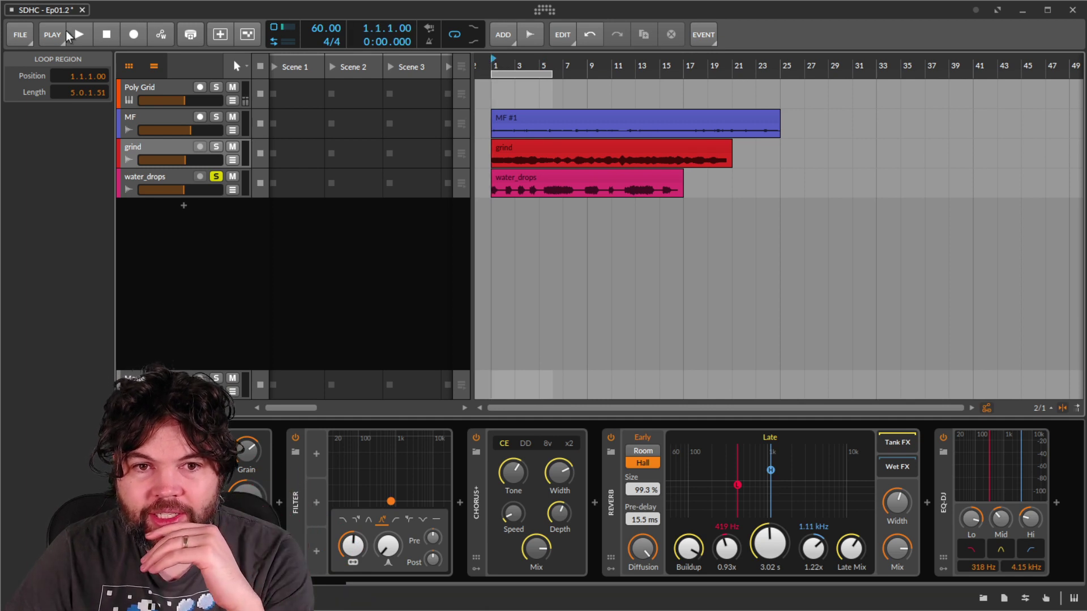
left_click(84, 32)
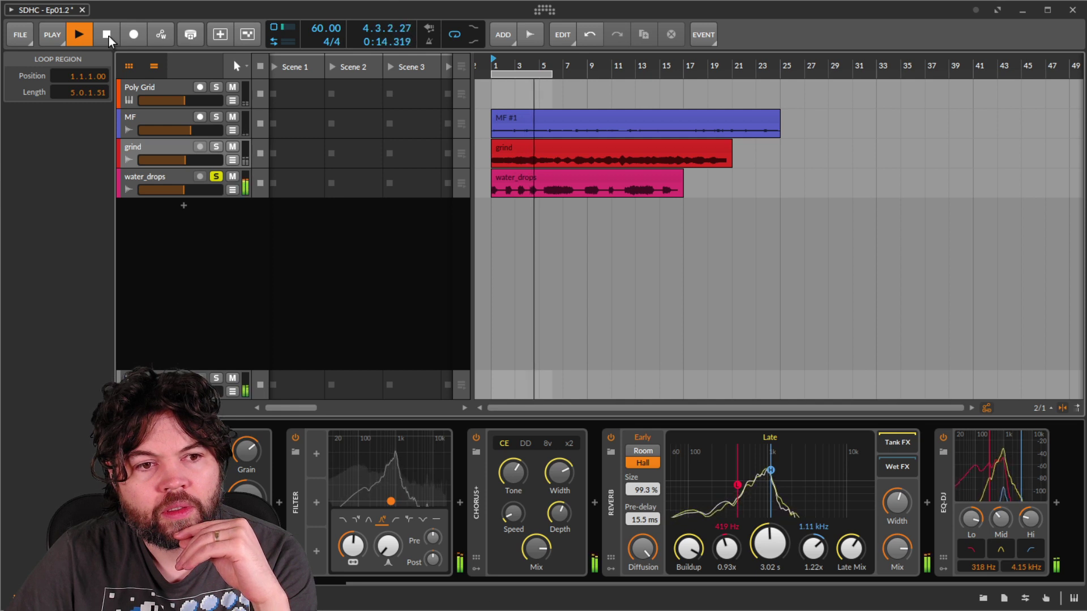
left_click(108, 37)
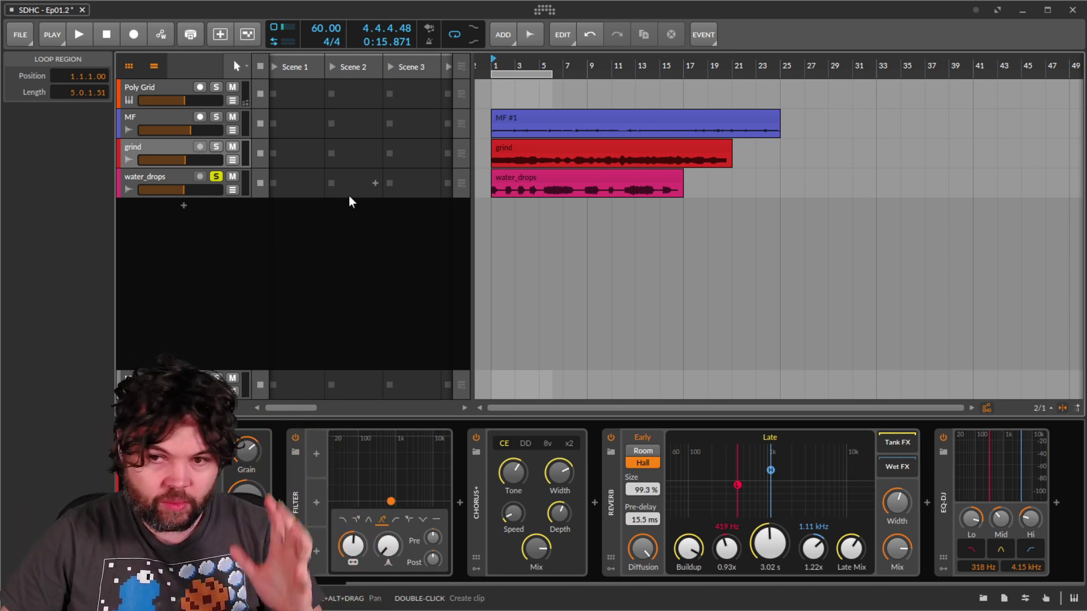
- Open the water_drops clip in the detail editor and slice it at the onsets of its first five water bursts
double_click(553, 176)
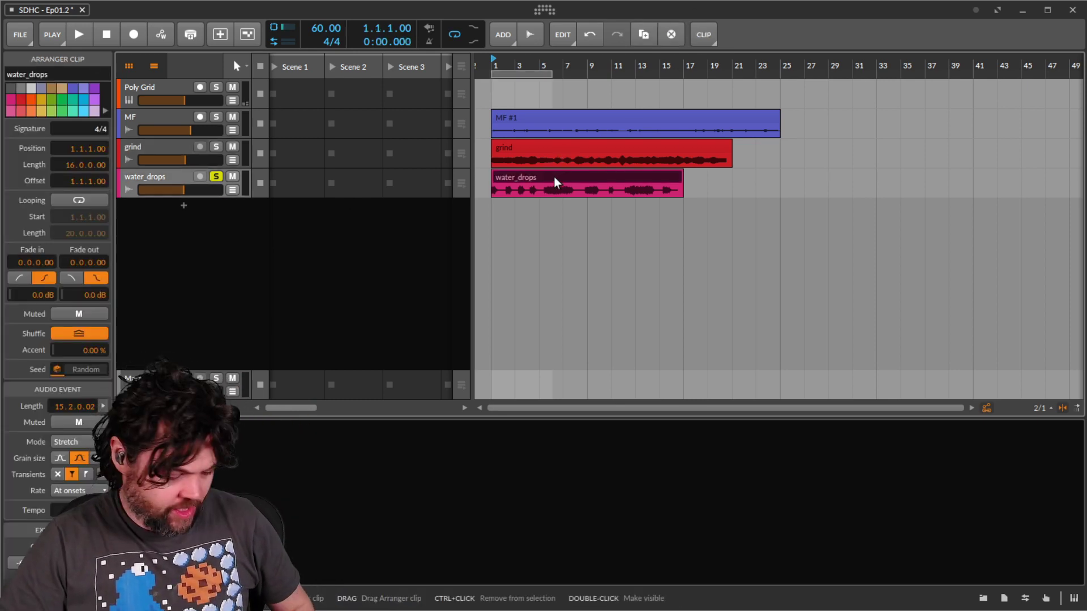
scroll(746, 523, "down", 6)
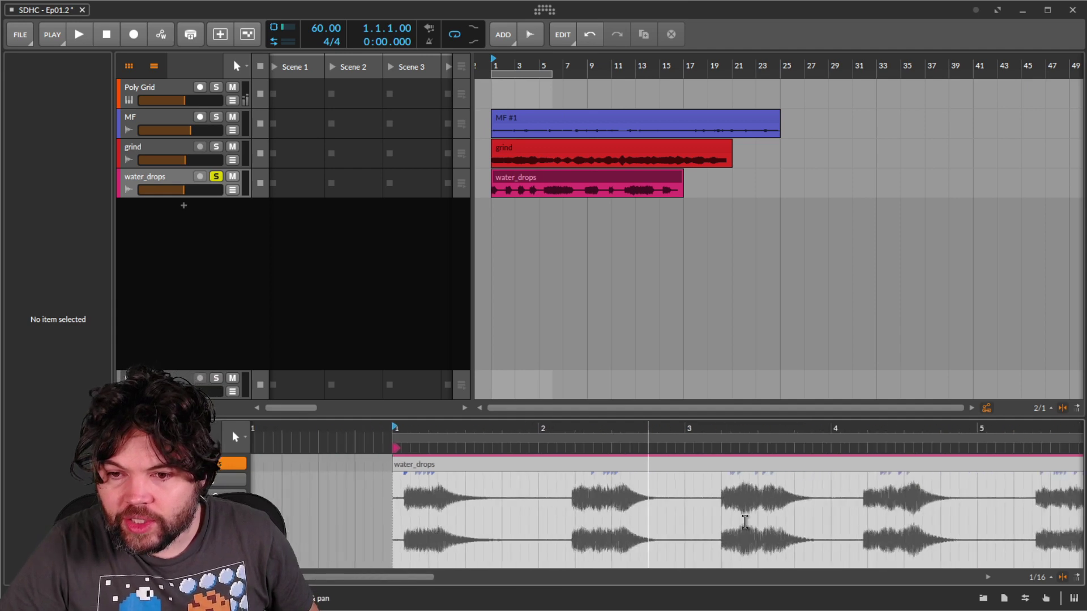
left_click_drag(746, 522, 429, 520)
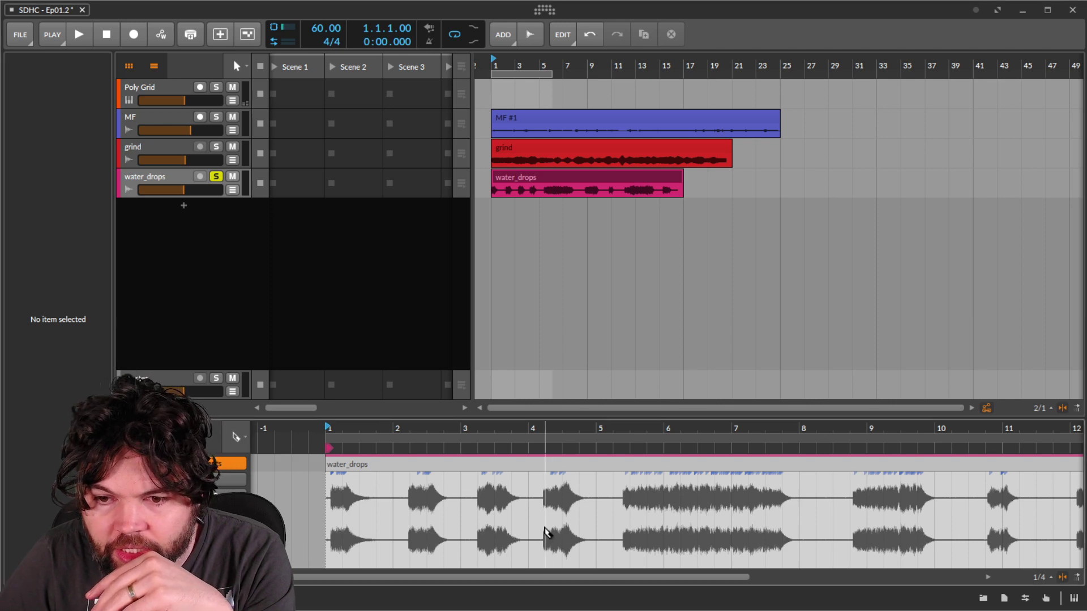
key("5")
scroll(614, 498, "up", 5)
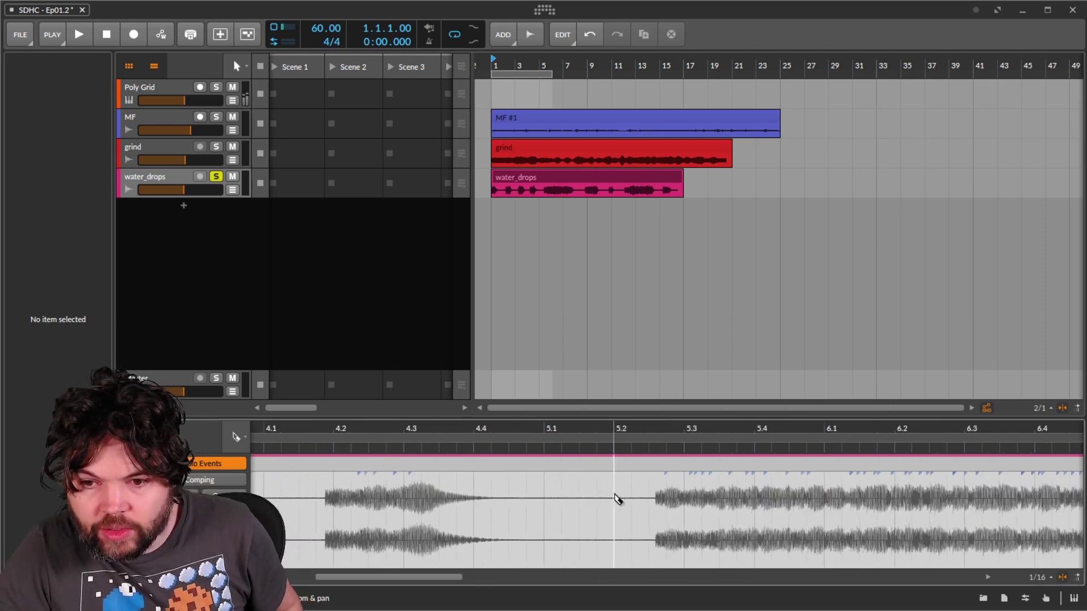
left_click(651, 502)
scroll(583, 518, "left", 3)
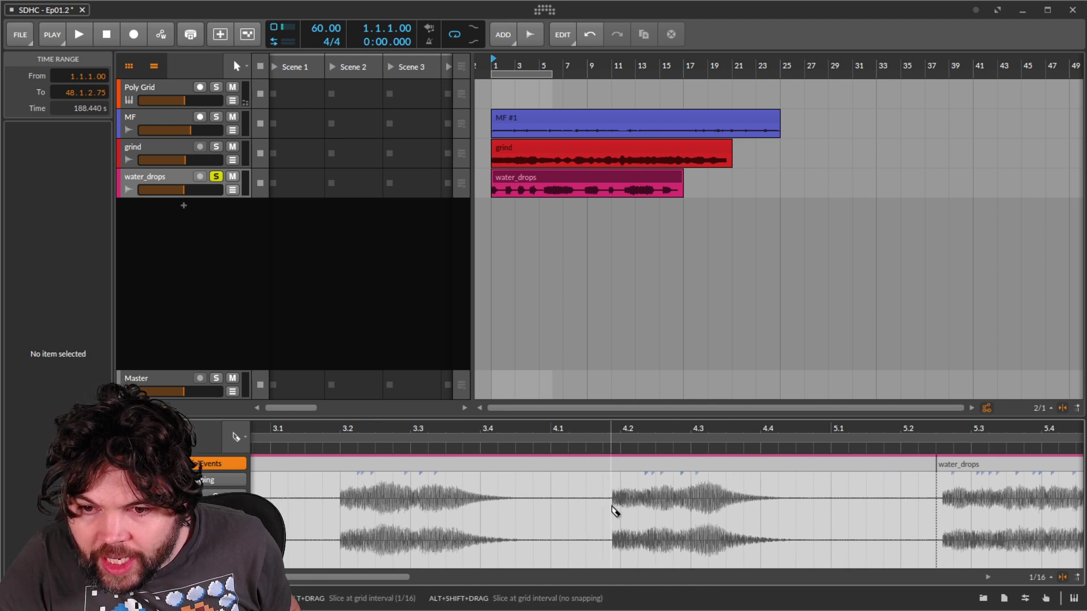
scroll(547, 518, "left", 3)
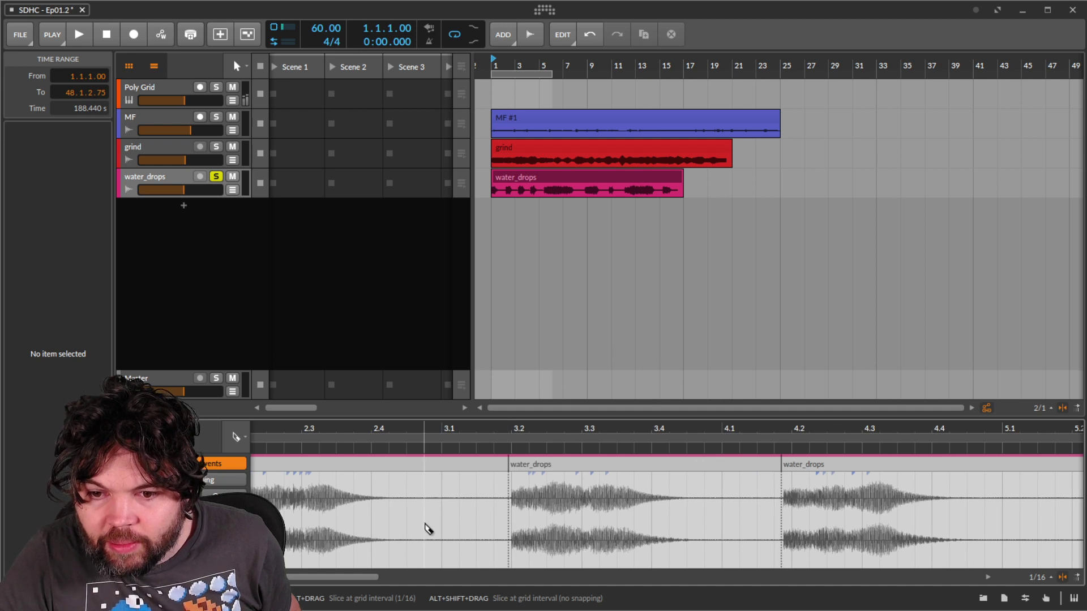
scroll(428, 527, "left", 3)
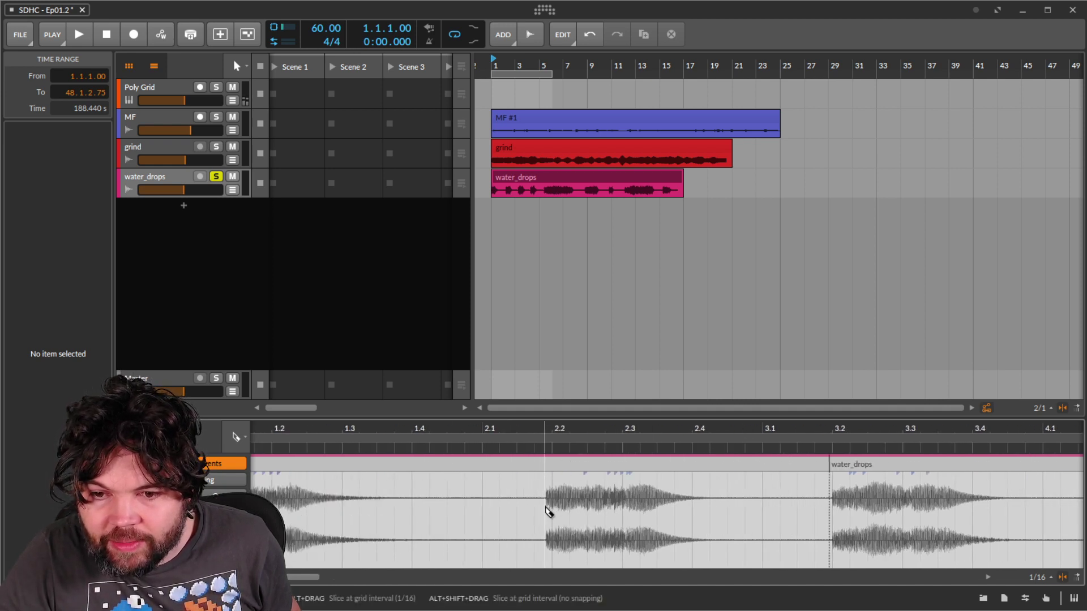
scroll(489, 523, "left", 5)
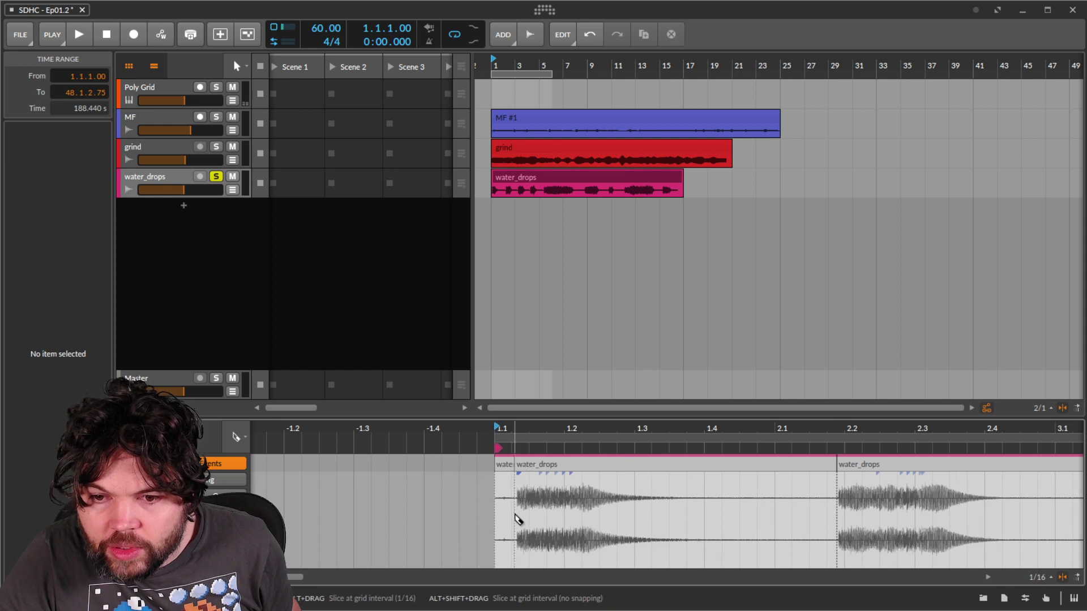
- Delete the short silent slice at the very start of the water_drops clip
key("1")
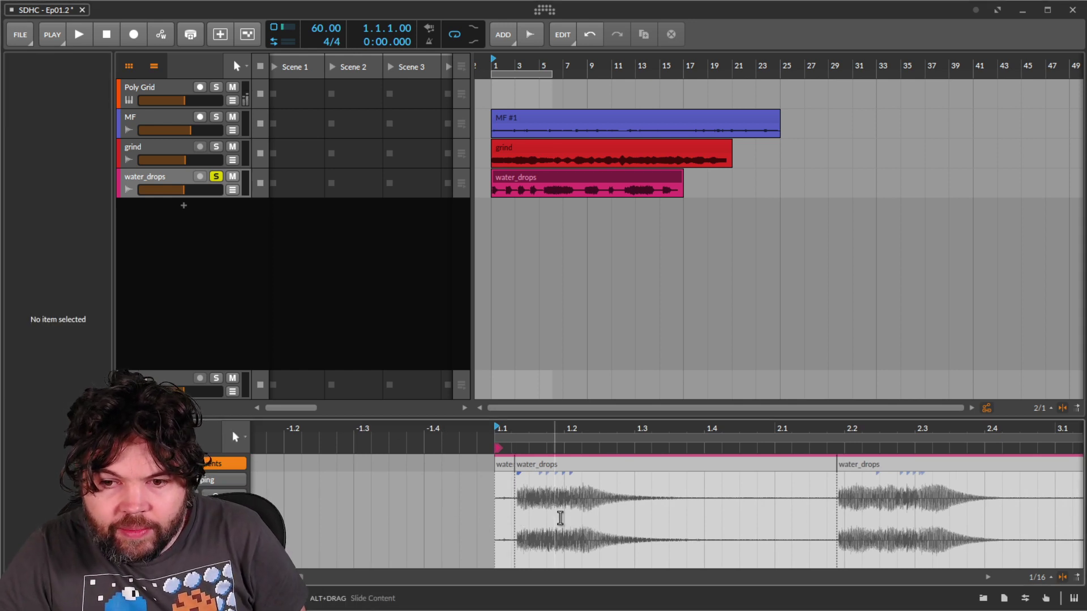
left_click(505, 465)
key("Delete")
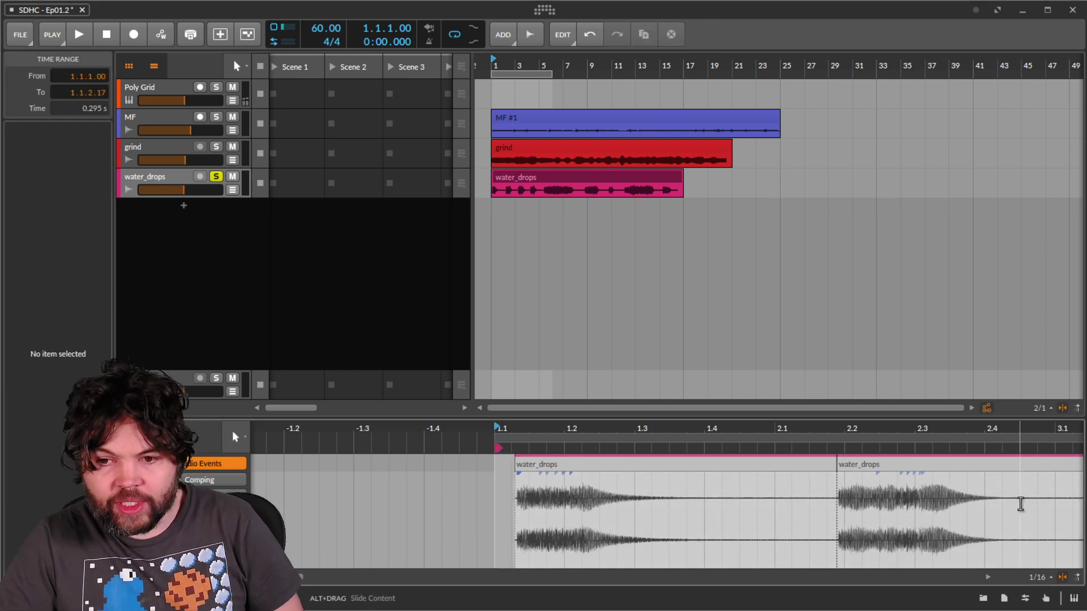
- Audition the short water burst just before bar 11, starting playback around bar 10
scroll(1021, 504, "down", 5)
scroll(634, 504, "down", 3)
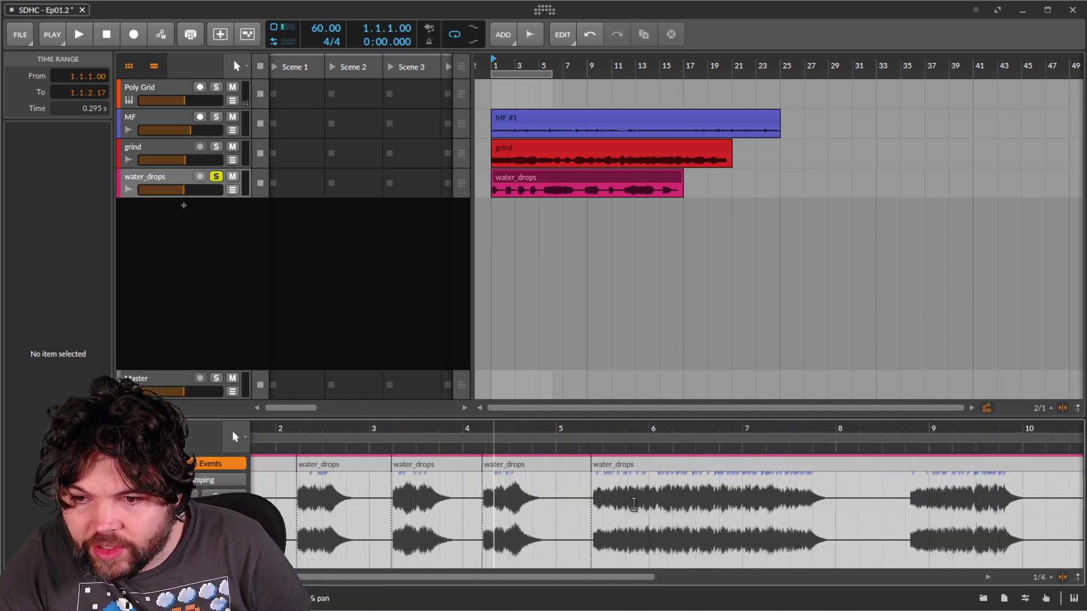
scroll(650, 503, "down", 4)
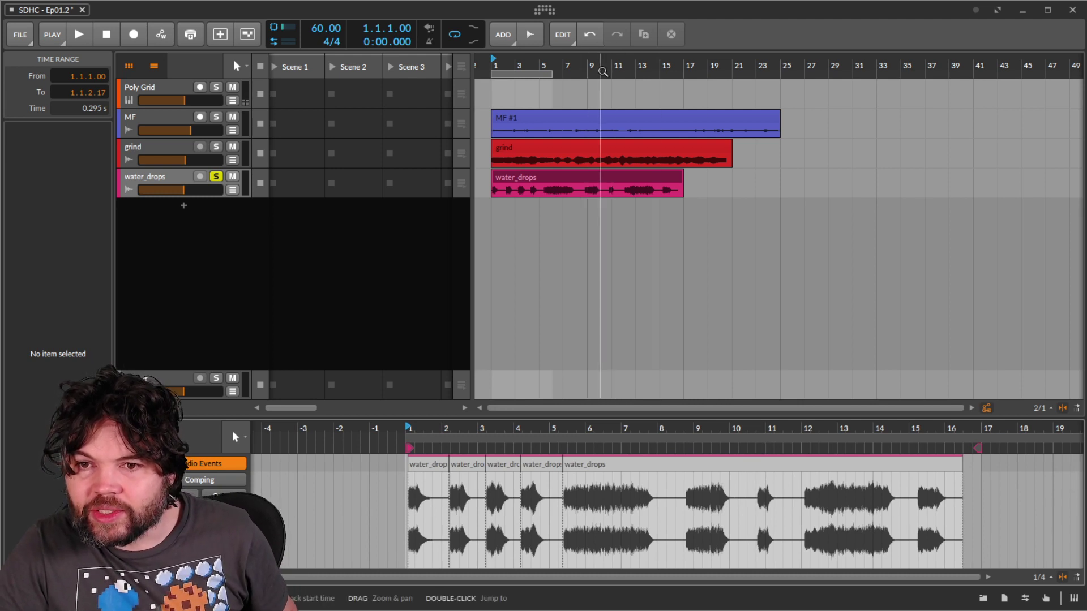
left_click(605, 71)
key("space")
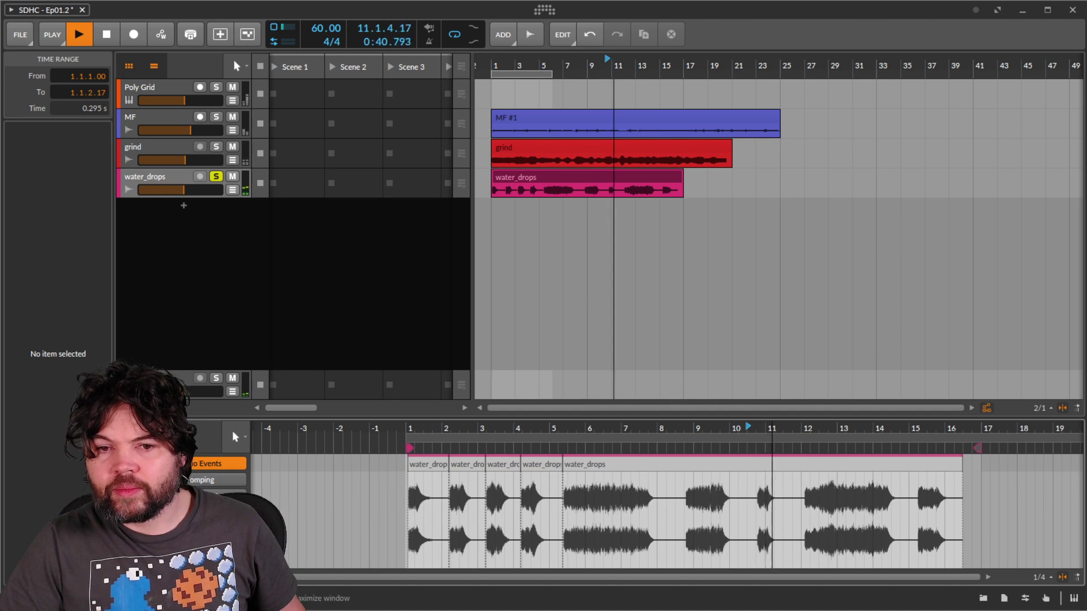
key("space")
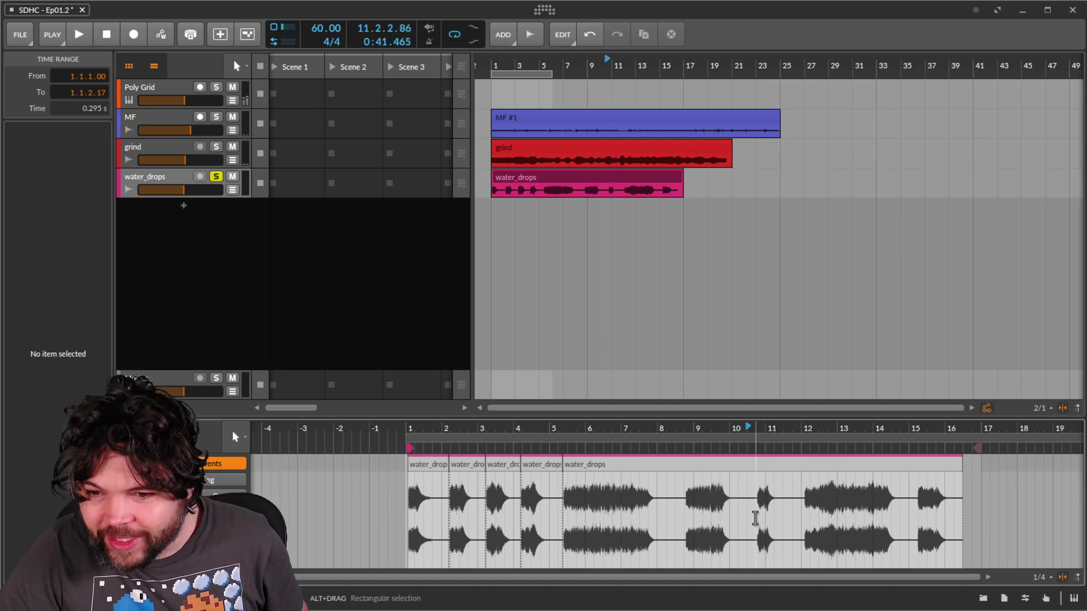
- Slice water_drops at the onset of the short burst near 10.4 and just before the long burst after bar 12
scroll(755, 519, "up", 6)
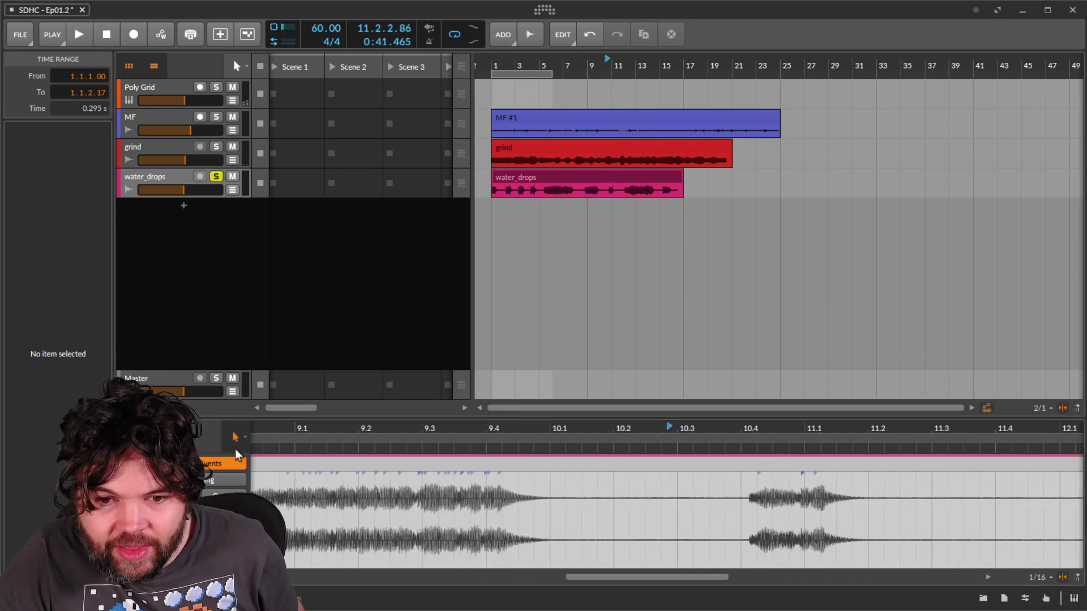
key("5")
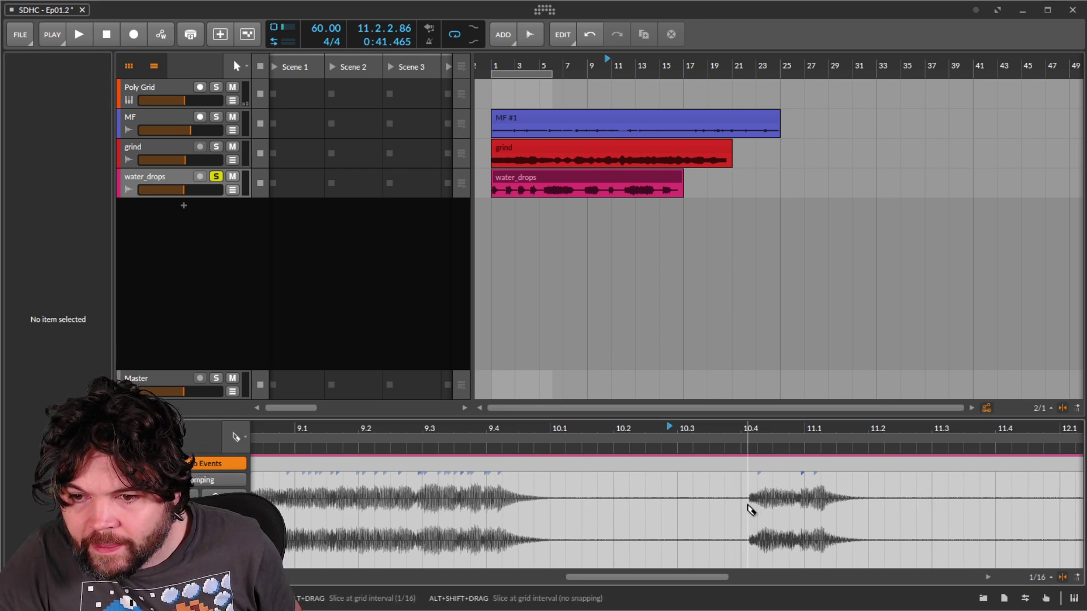
scroll(885, 517, "right", 5)
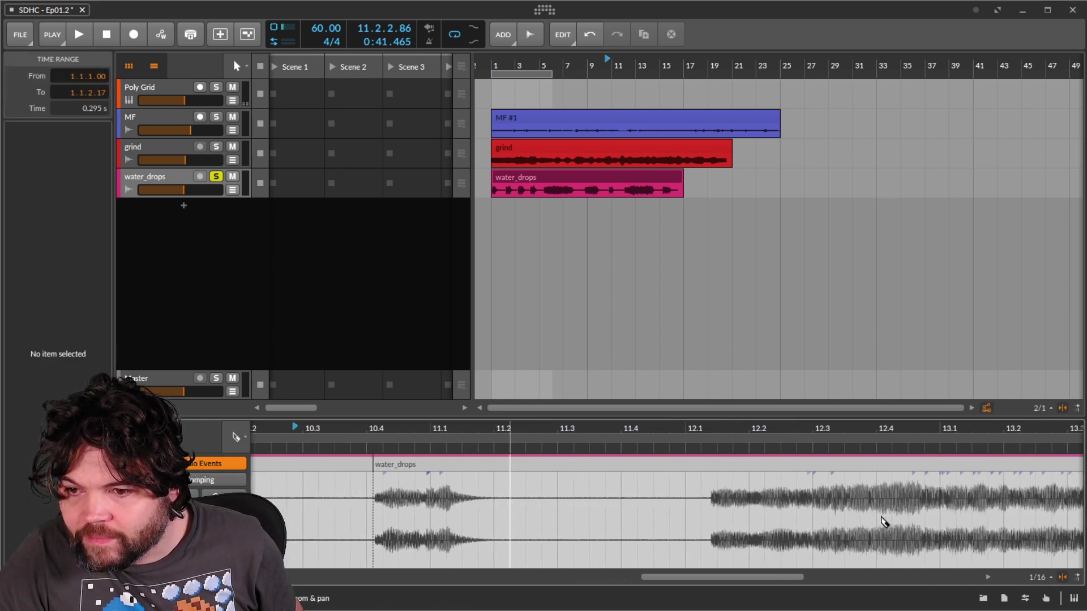
left_click(706, 518)
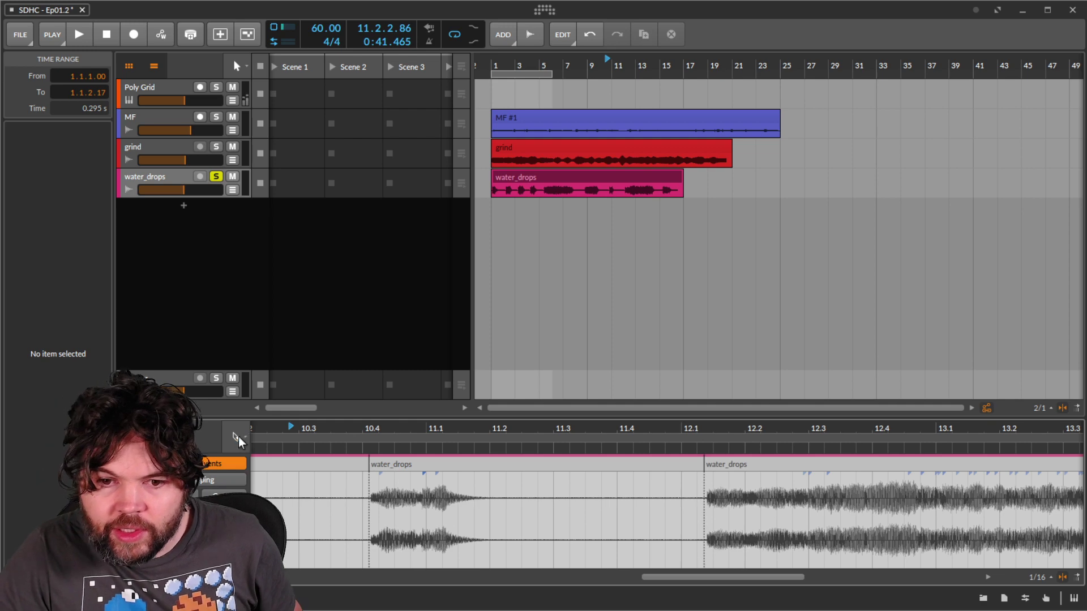
- Delete the two long water_drops slices, from bar 5 to the short burst and from bar 12 to the end
key("1")
scroll(570, 515, "down", 3)
scroll(571, 515, "down", 5)
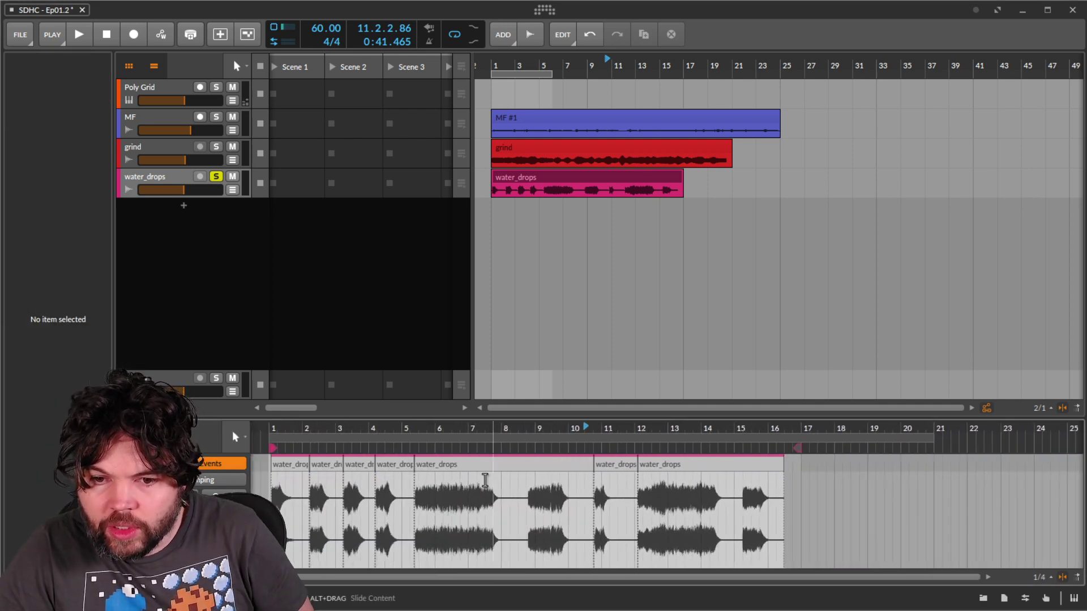
left_click(474, 468)
key("Delete")
left_click(708, 468)
key("Delete")
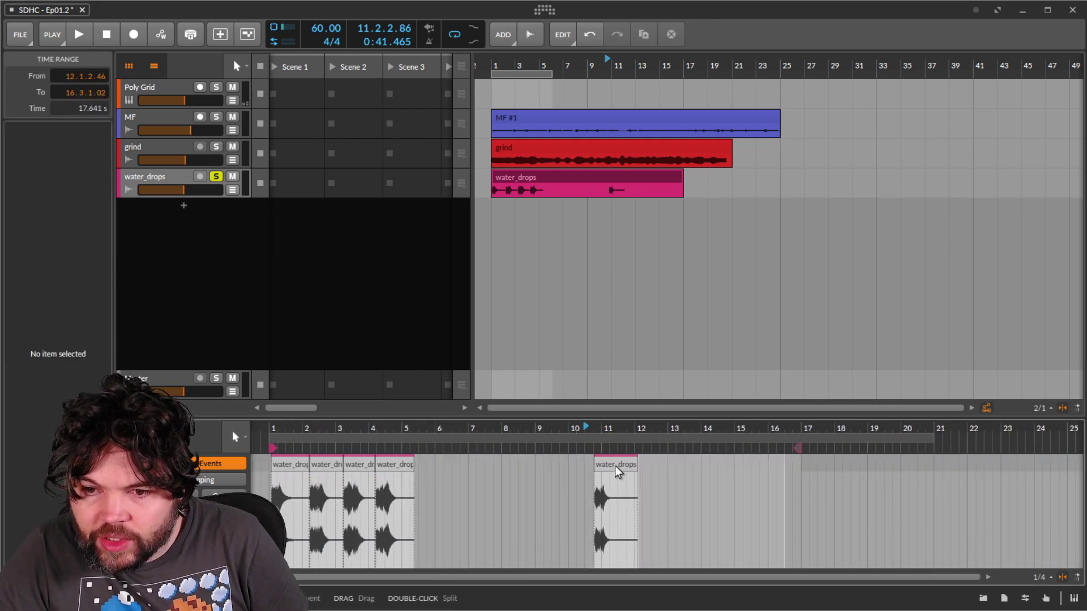
- Move the isolated water_drops burst near bar 11 to about 5.3, just after the other four bursts
left_click_drag(618, 467, 433, 468)
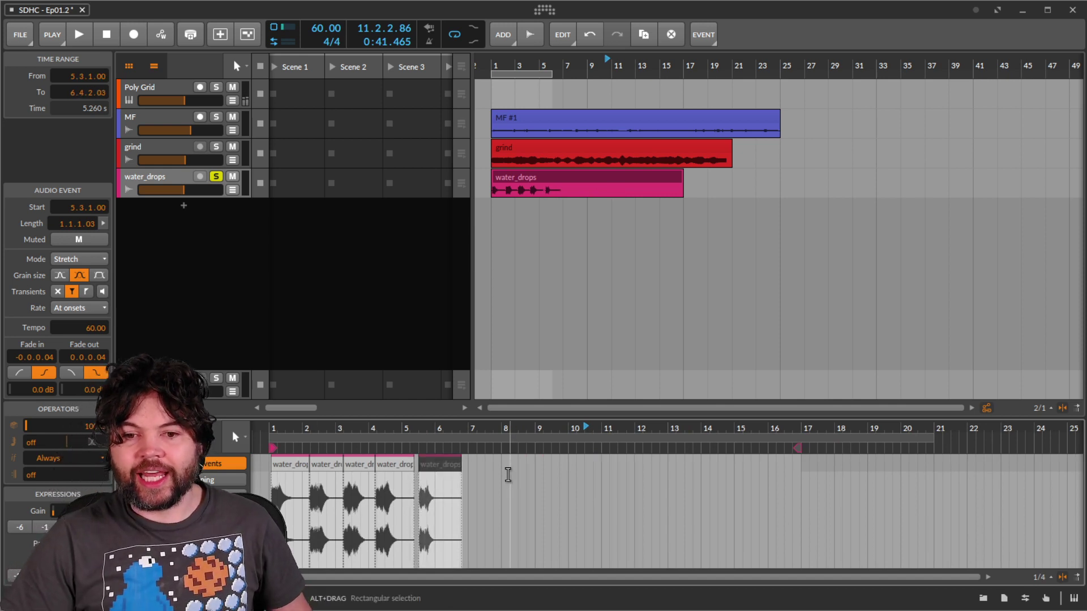
left_click(580, 182)
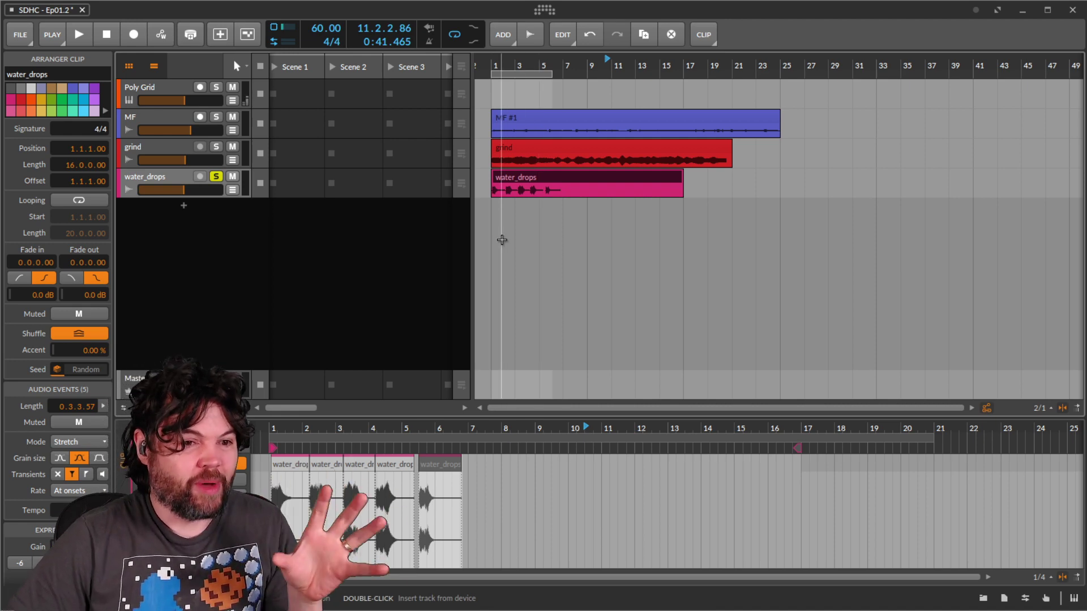
- Add an audio track below water_drops and copy the first water_drops slice onto it at bar 1
left_click(286, 464)
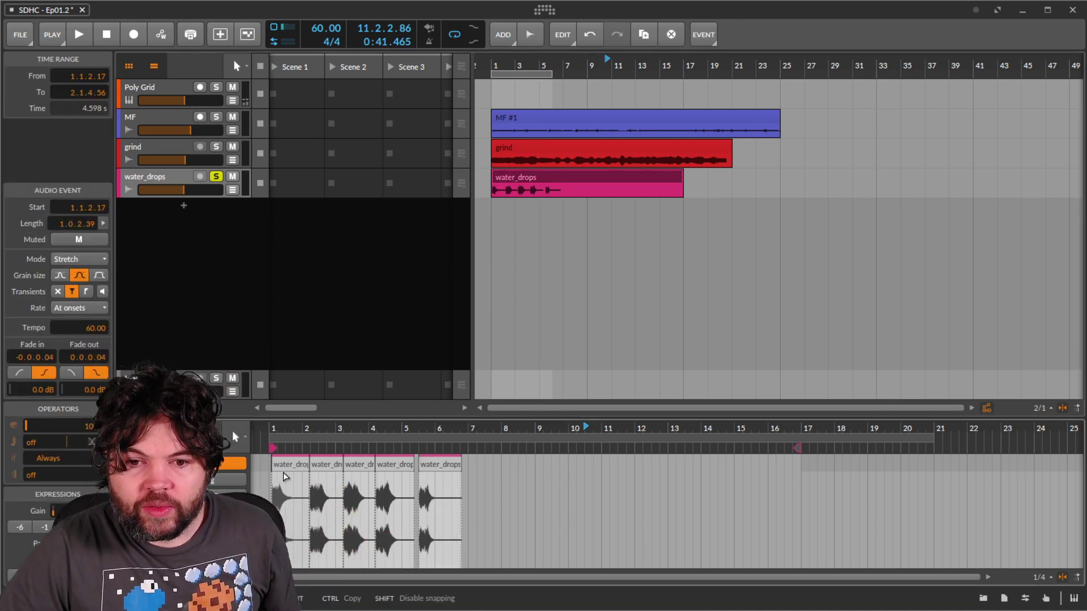
left_click(183, 207)
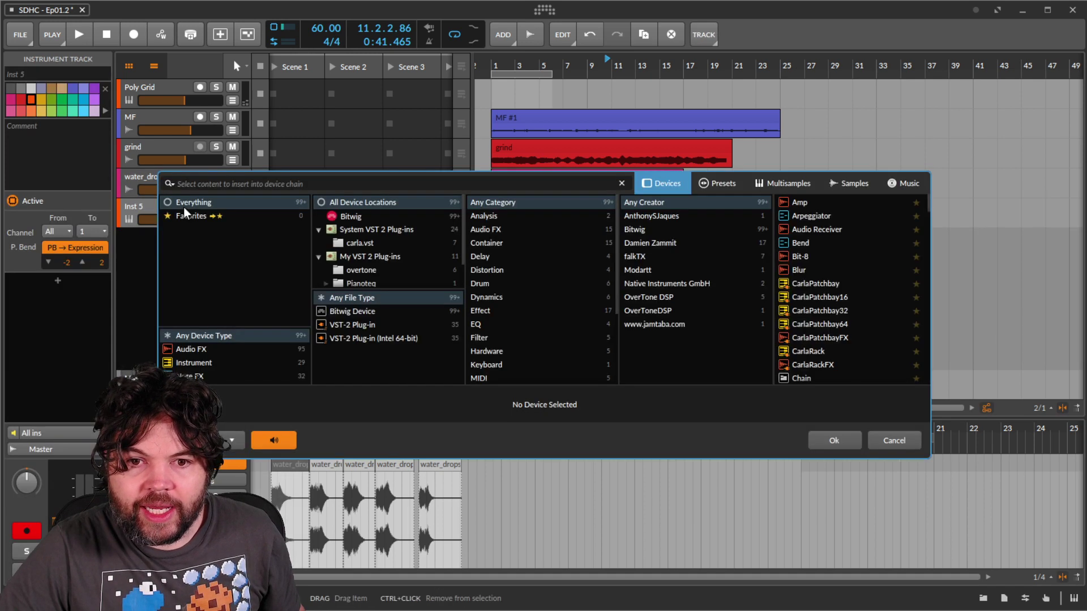
key("Escape")
key("ctrl+shift+t")
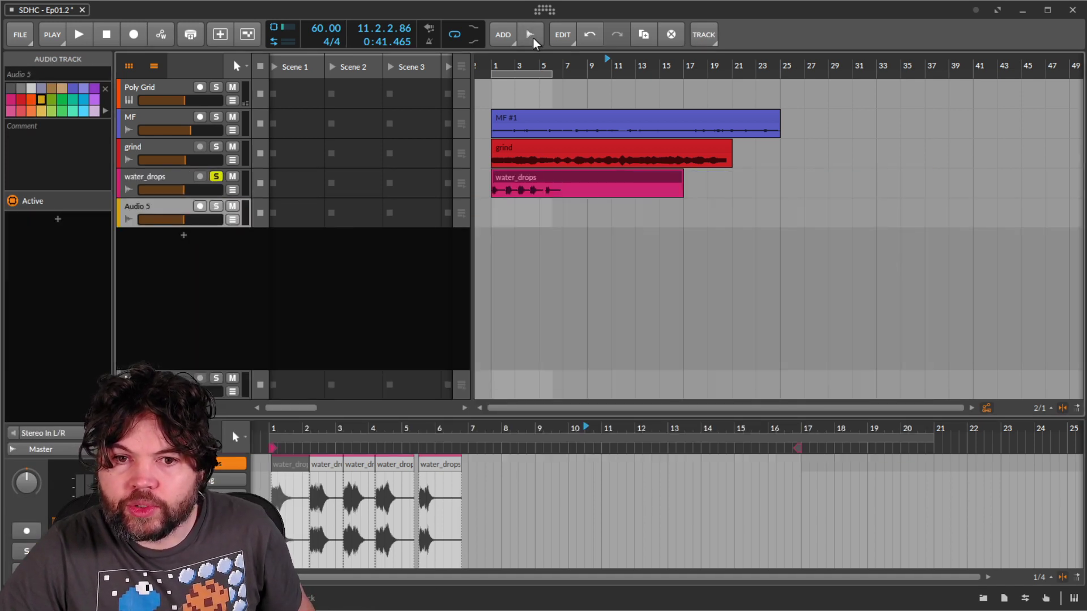
left_click_drag(286, 472, 504, 214)
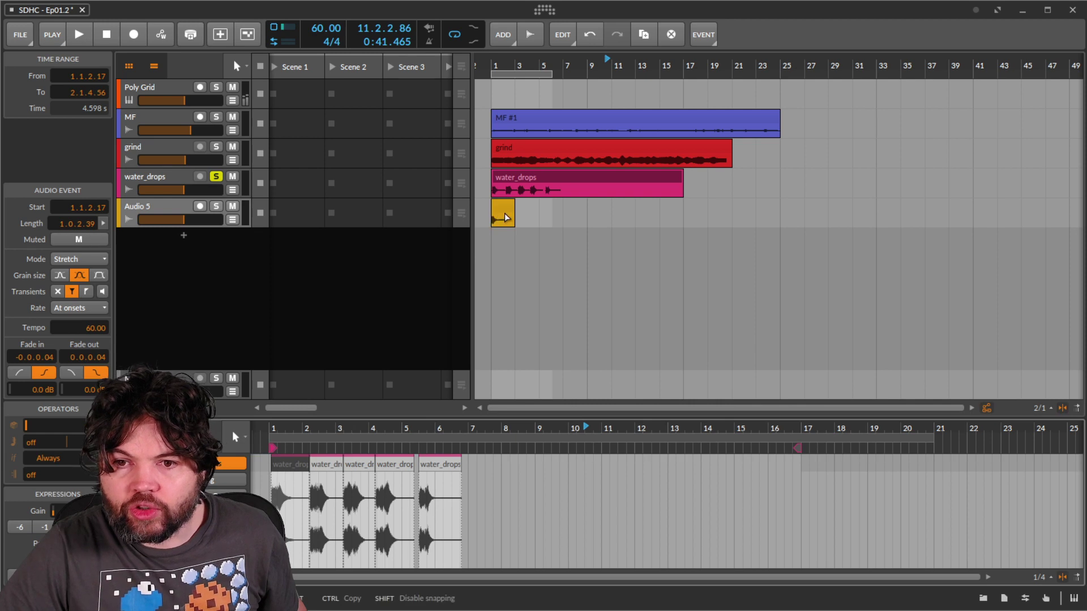
key("ctrl+z")
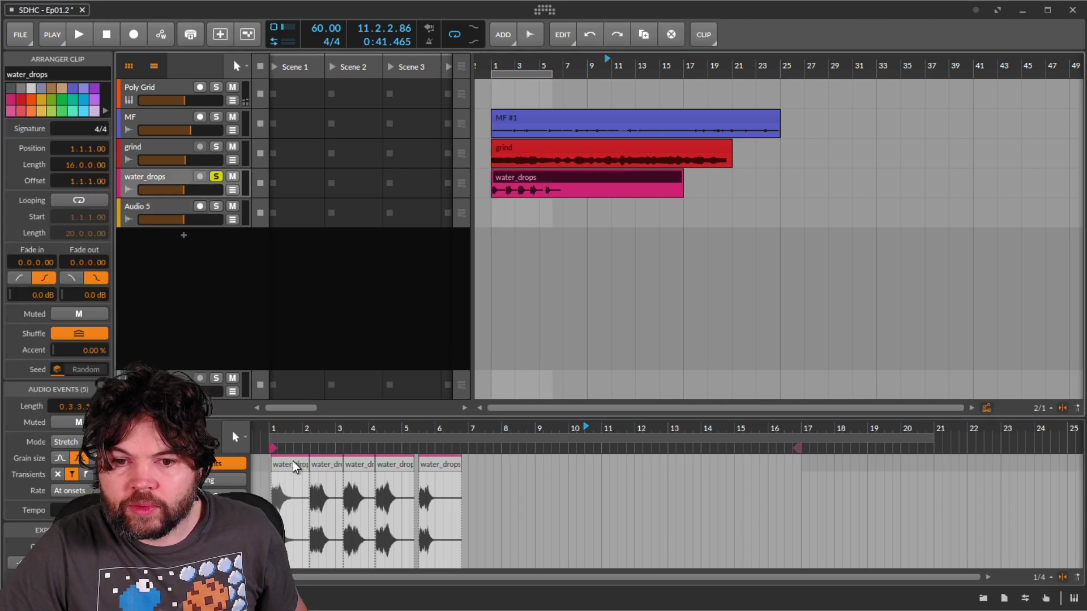
key("ctrl+shift+z")
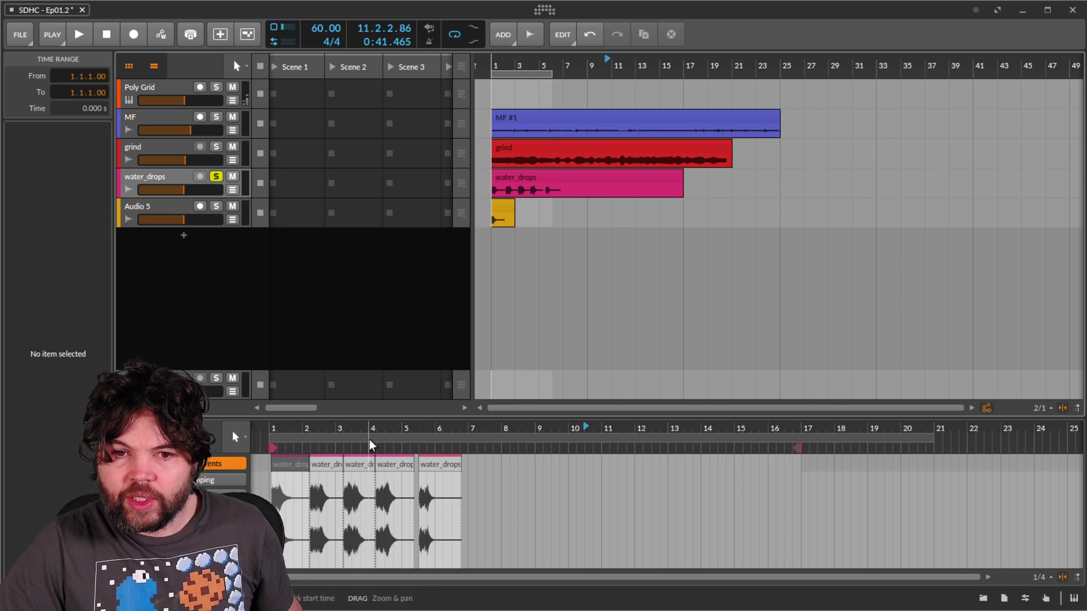
- Duplicate the Audio 5 track twice and delete the copied clips from both duplicates
left_click(166, 212)
key("ctrl+d")
key("ctrl+d")
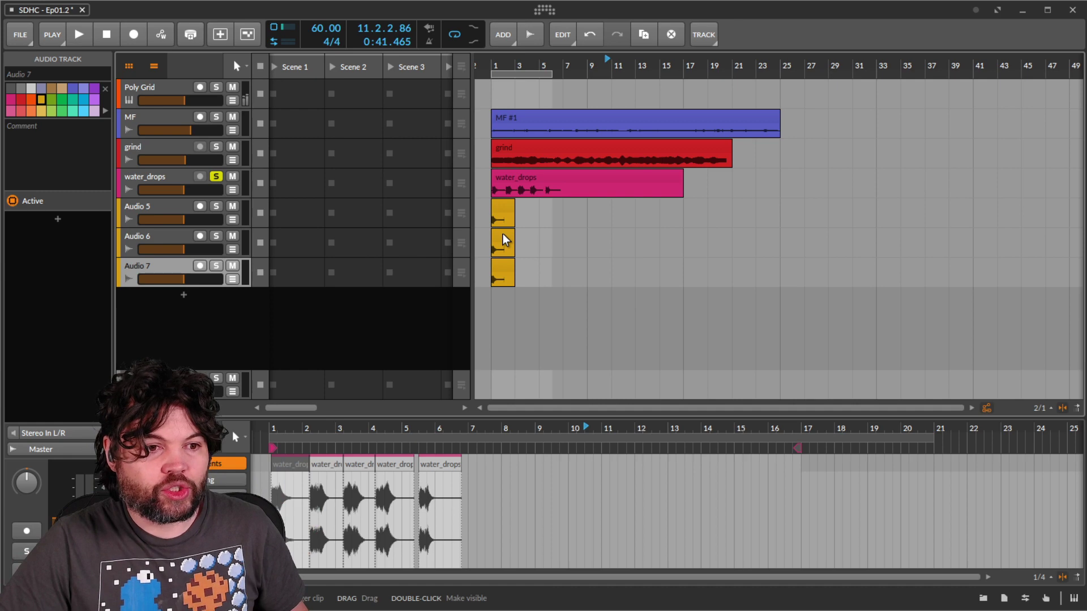
left_click(504, 240)
key("Delete")
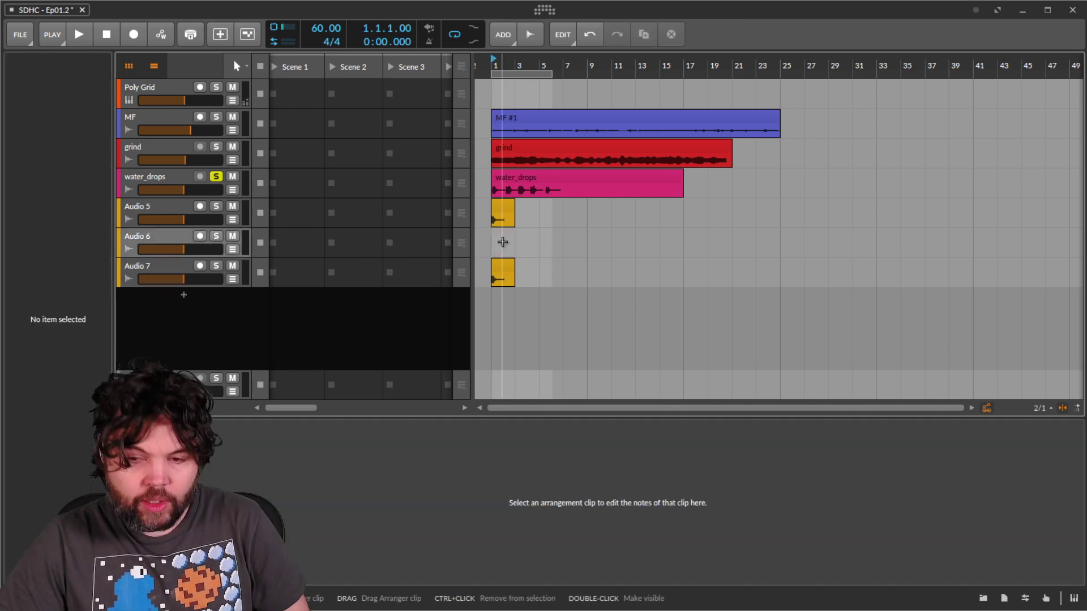
left_click(507, 269)
key("Delete")
- Copy the third water_drops slice to Audio 6 at bar 3 and the fifth slice to Audio 7 at bar 5
left_click(503, 213)
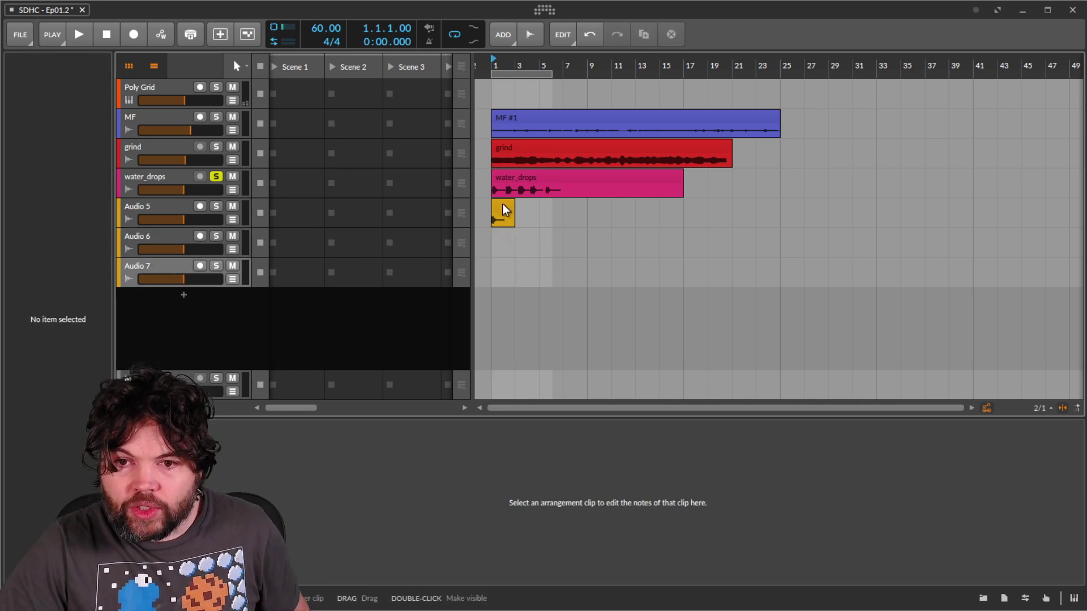
left_click(536, 176)
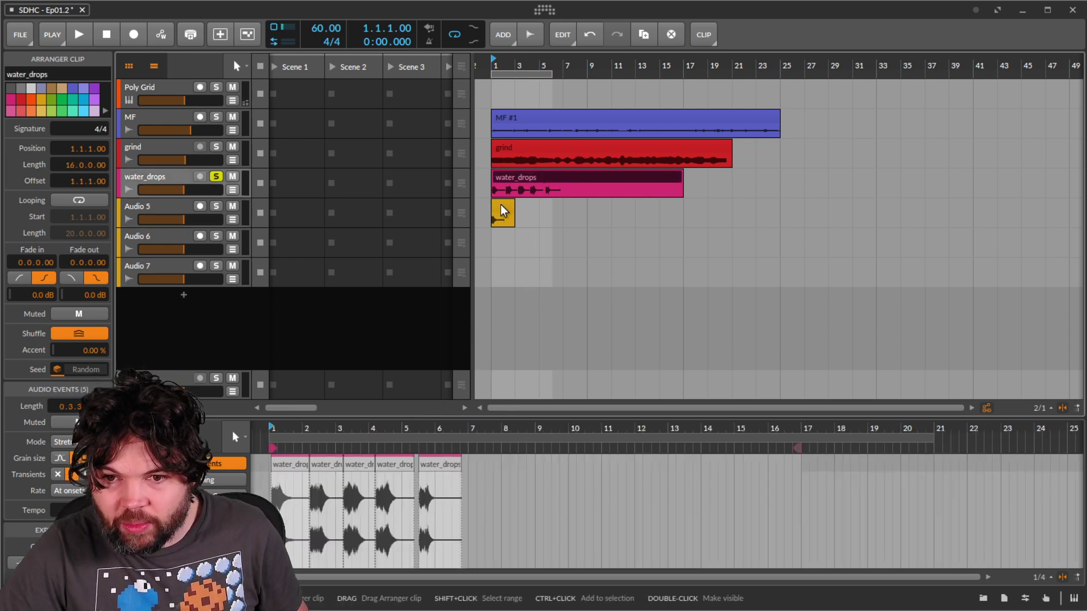
left_click(326, 468)
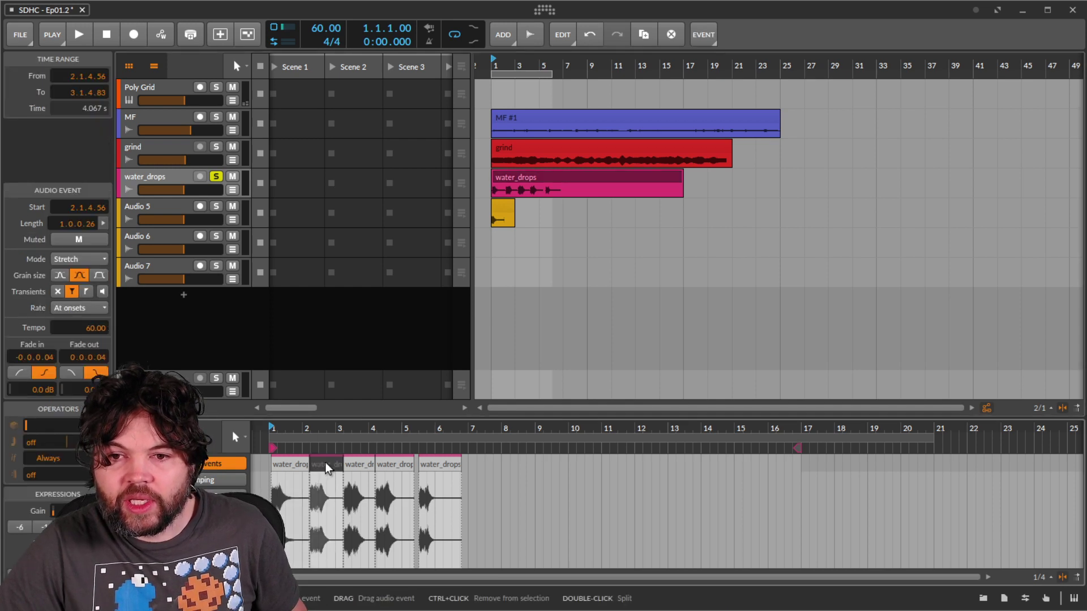
left_click(363, 467)
left_click_drag(507, 292, 521, 249)
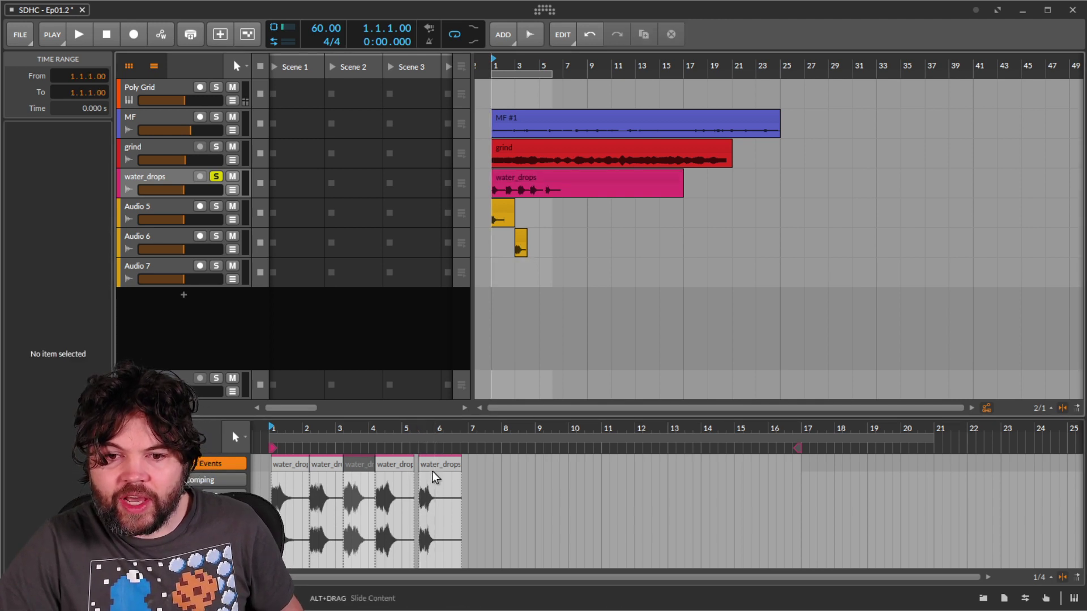
left_click_drag(432, 476, 545, 275)
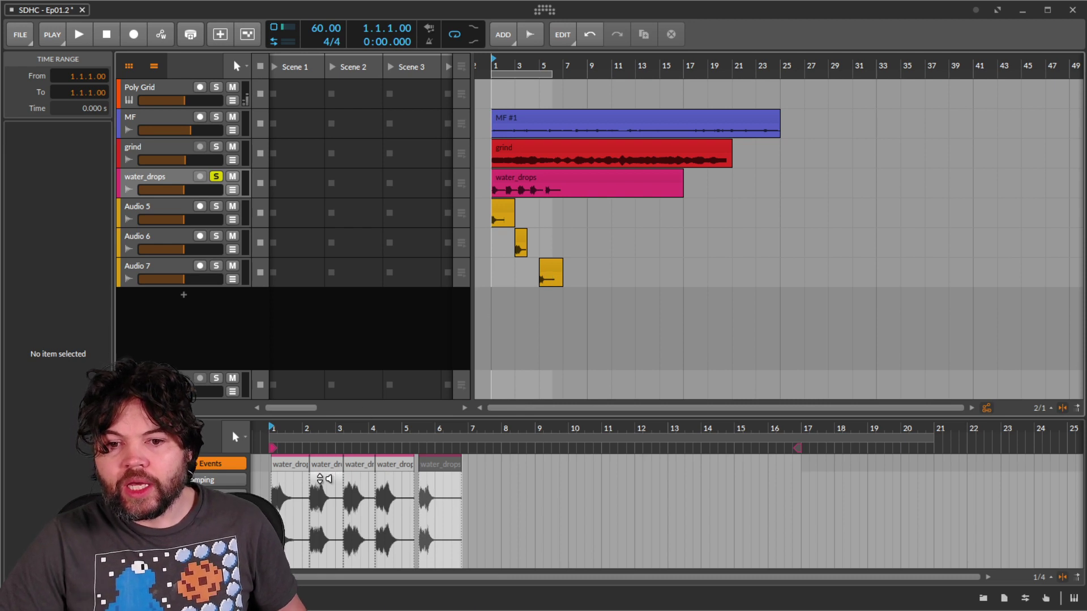
- Copy the second slice to Audio 5 at bar 7, the fourth to Audio 6 at bar 9 and the first to Audio 7 at bar 11
left_click_drag(325, 471, 569, 218)
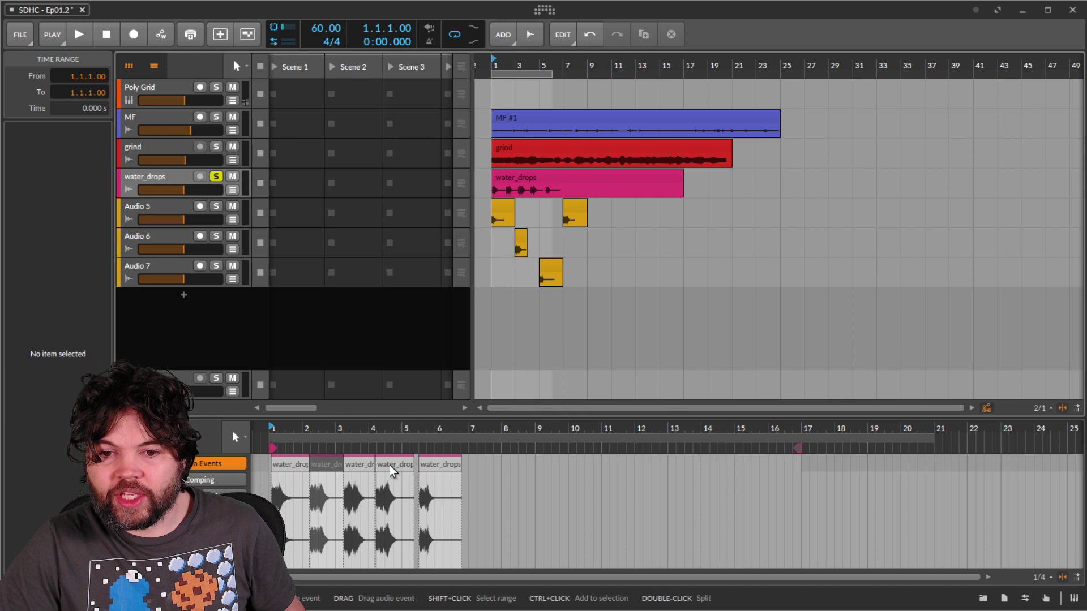
left_click_drag(397, 470, 596, 245)
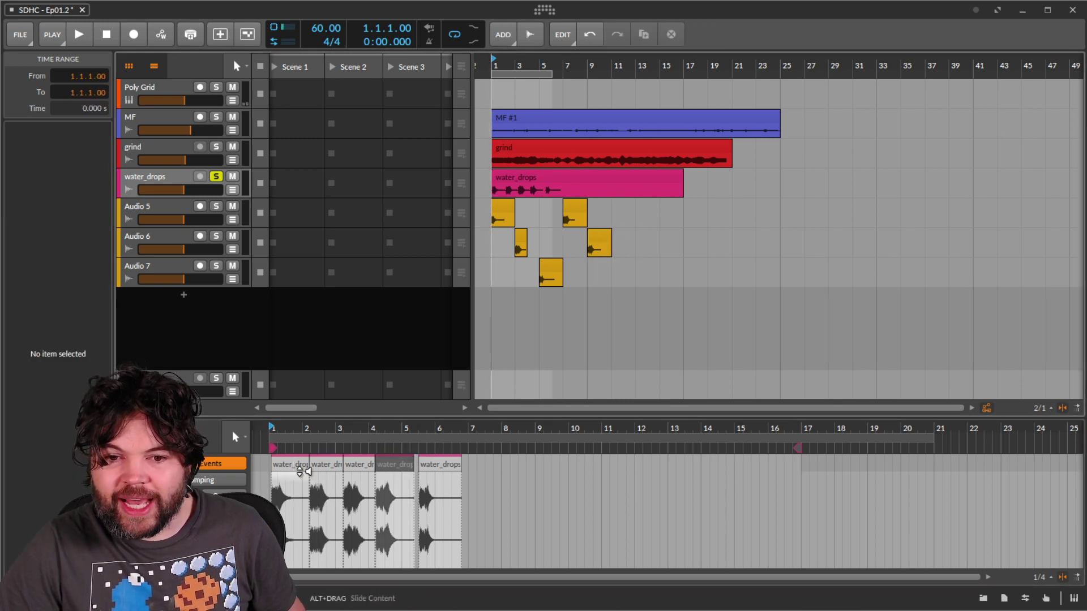
left_click_drag(291, 472, 623, 274)
- Copy the third slice to Audio 5 at bar 13, the fifth to Audio 6 at bar 15 and the second to Audio 7 at bar 17
left_click_drag(357, 467, 646, 218)
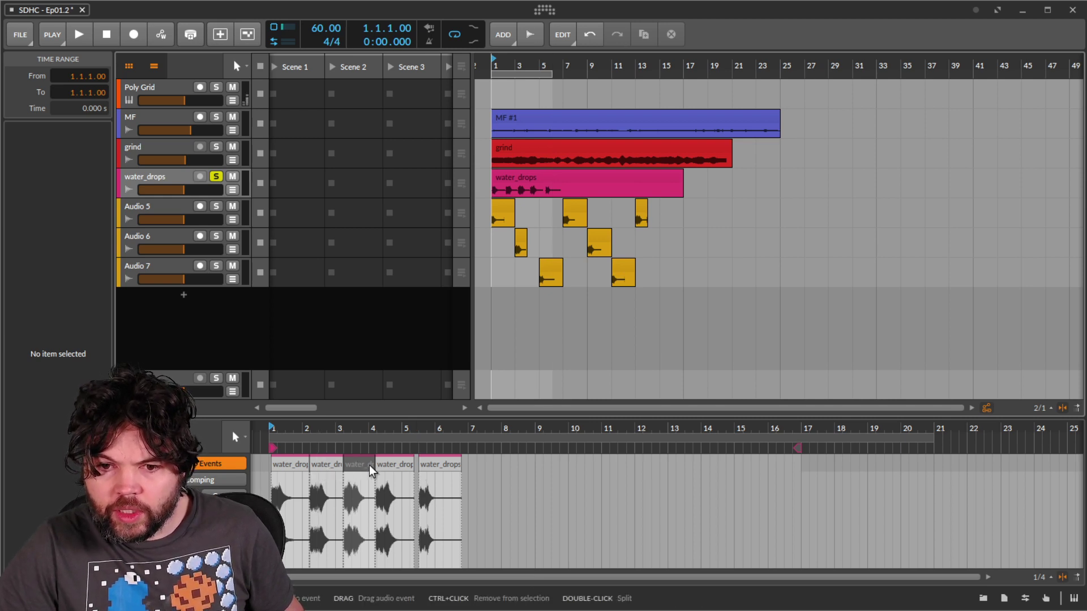
left_click_drag(434, 471, 671, 243)
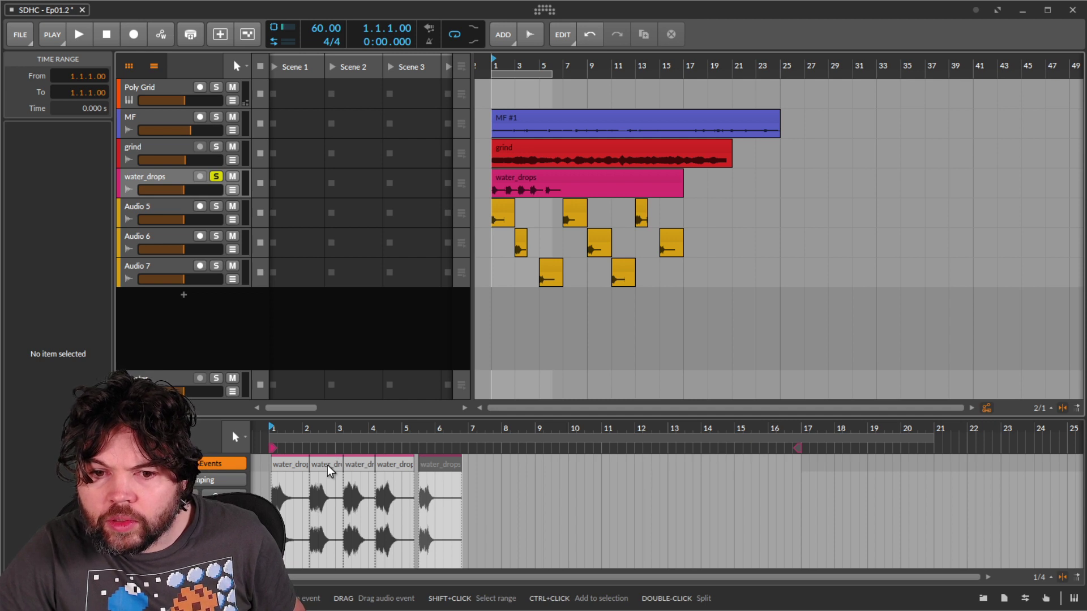
left_click_drag(329, 472, 702, 279)
left_click(793, 253)
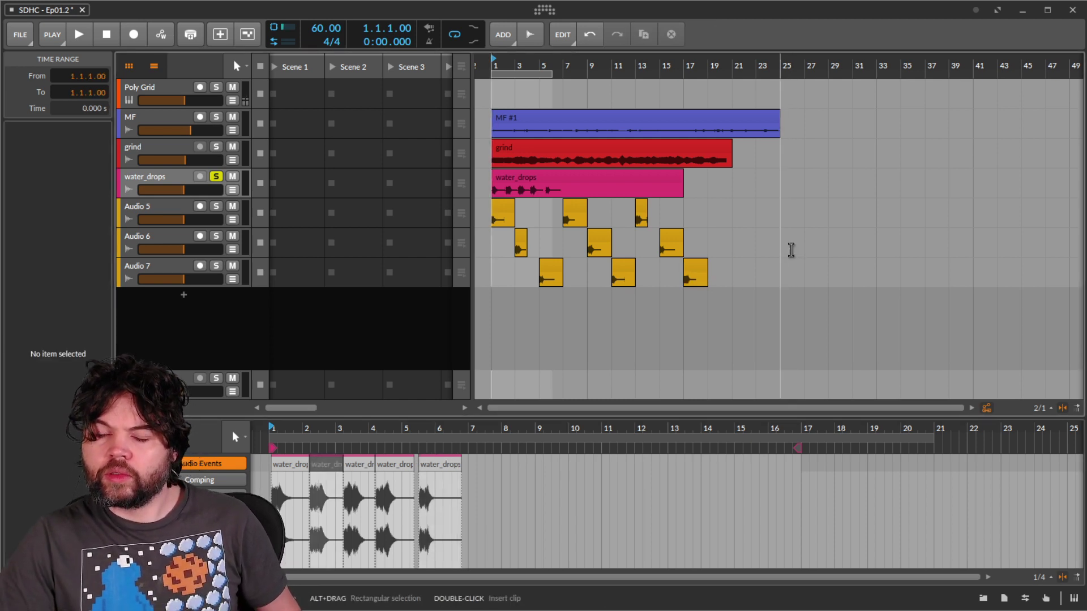
- Try to lengthen all nine clips on Audio 5, 6 and 7 together by about six bars
left_click(504, 211)
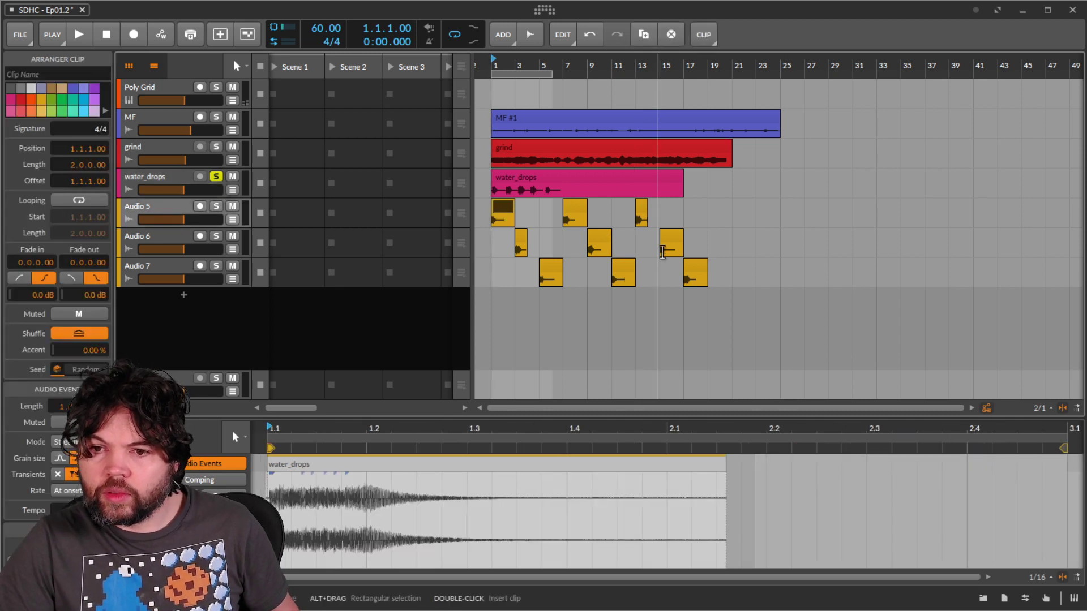
left_click(701, 273, "shift")
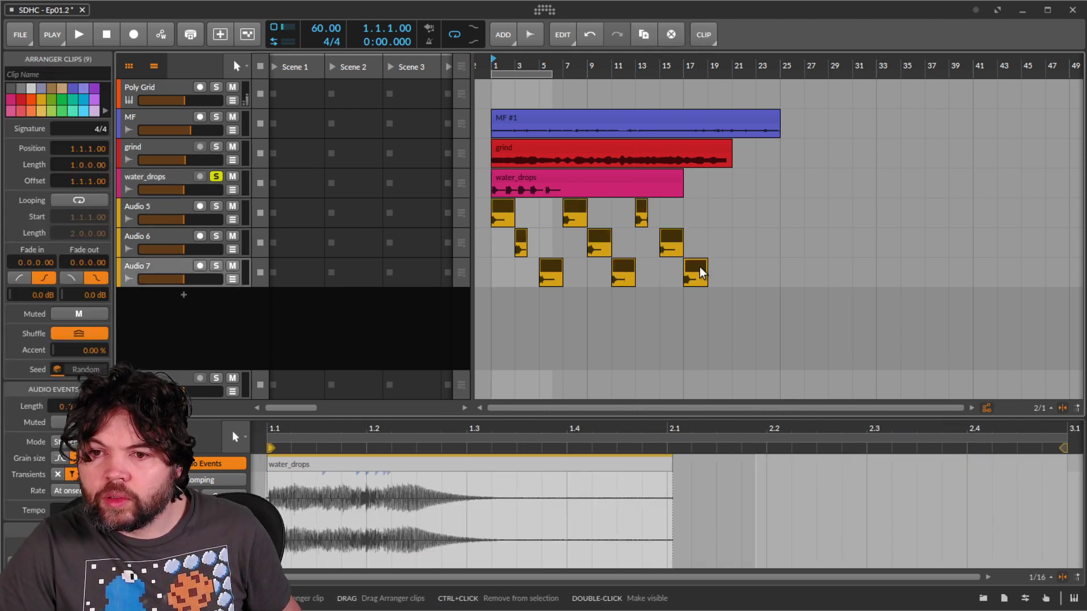
left_click_drag(708, 266, 781, 265)
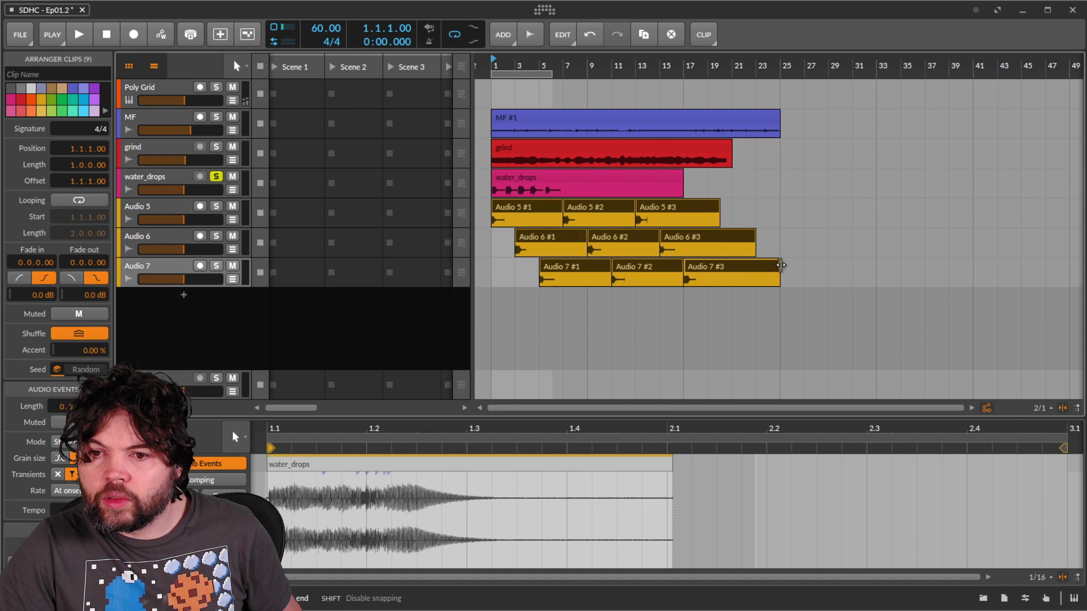
key("ctrl+z")
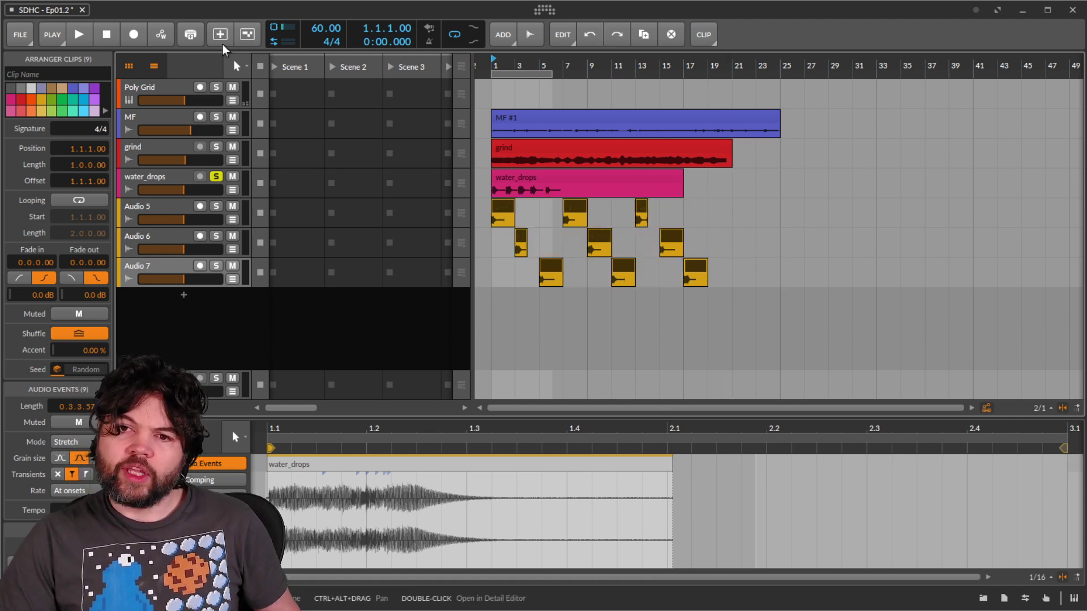
- Group the Audio 5, Audio 6 and Audio 7 tracks and play the group in solo
left_click(164, 213)
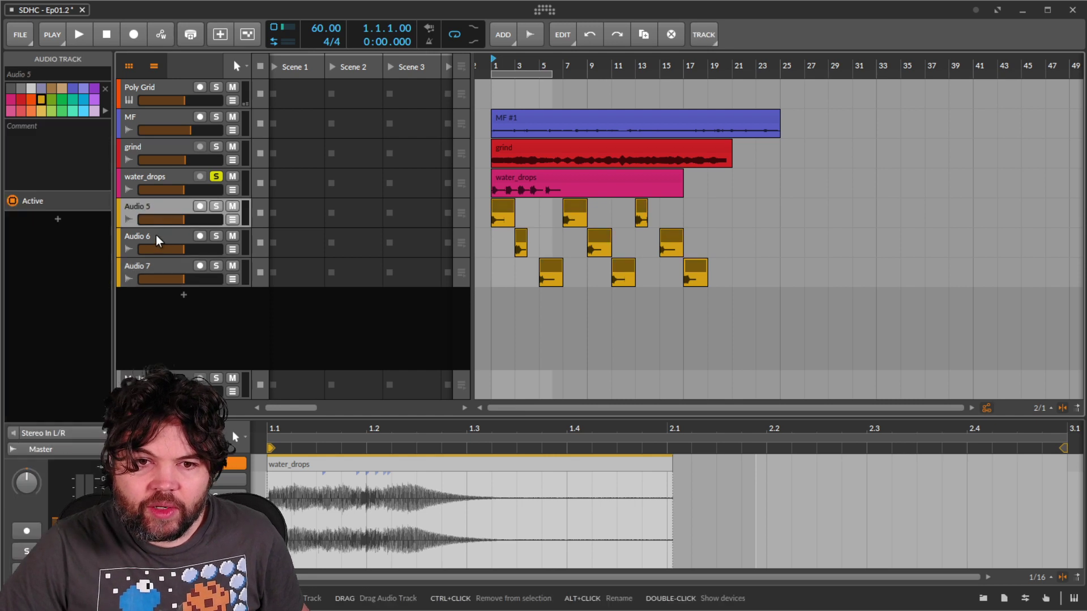
left_click(157, 270, "shift")
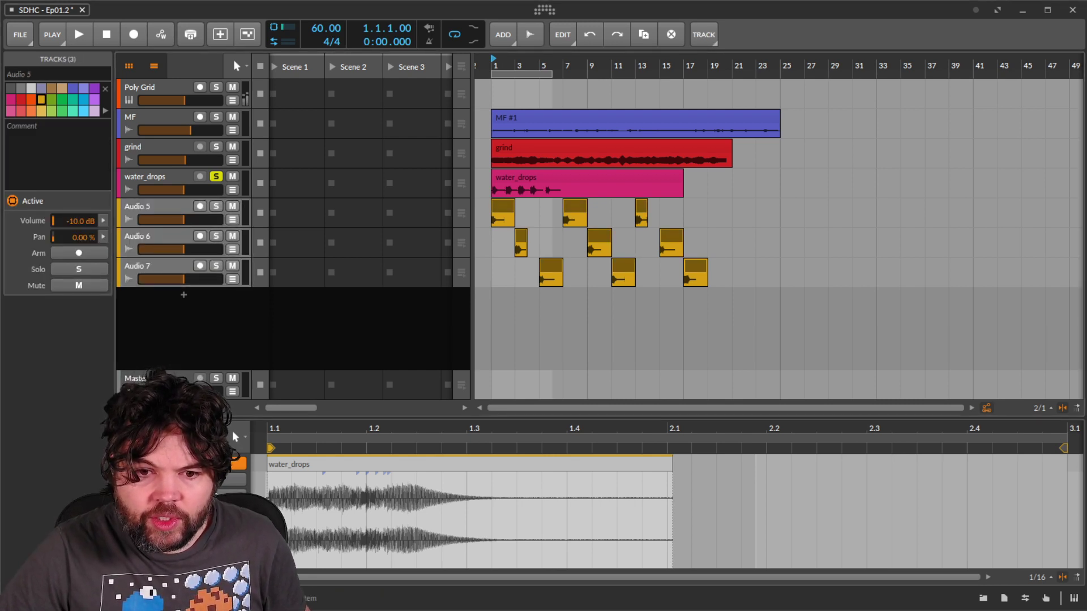
key("ctrl+g")
left_click(220, 206)
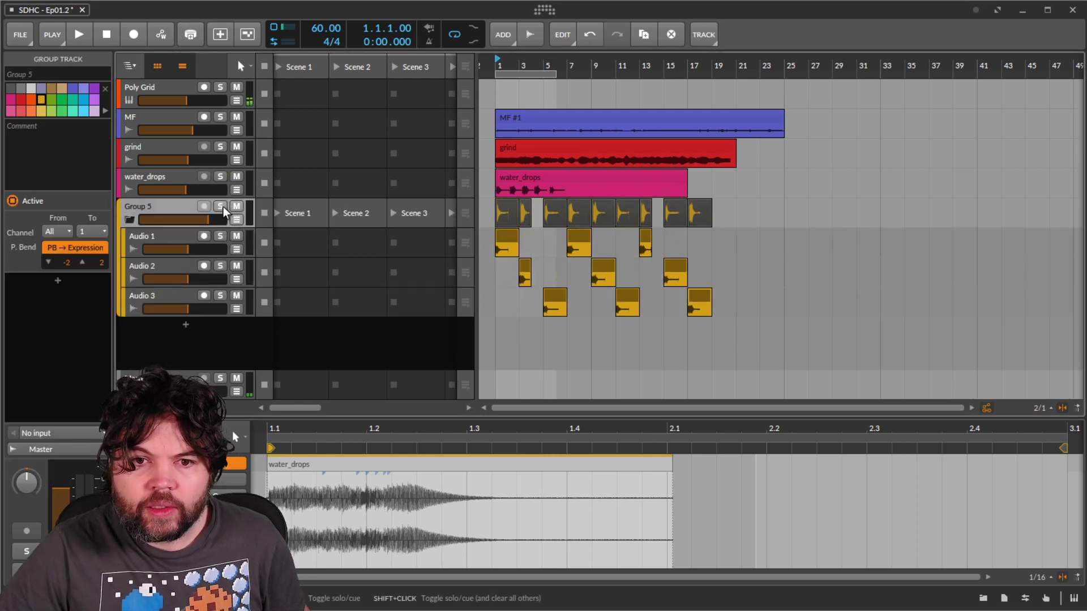
left_click(78, 35)
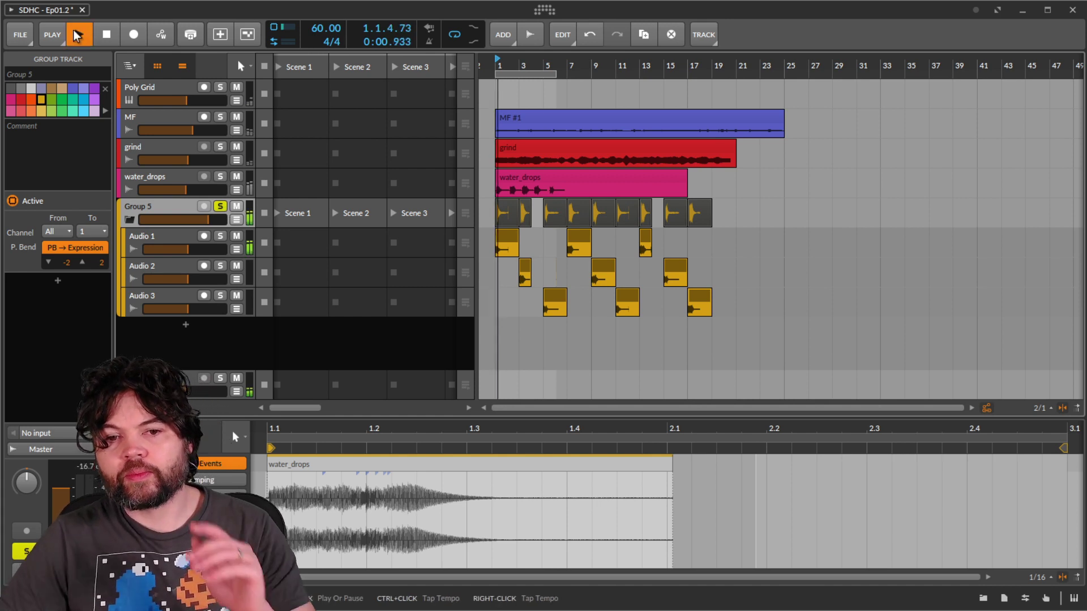
- Pan the group's Audio 1 track to the left and its Audio 3 track to the right
left_click(181, 232)
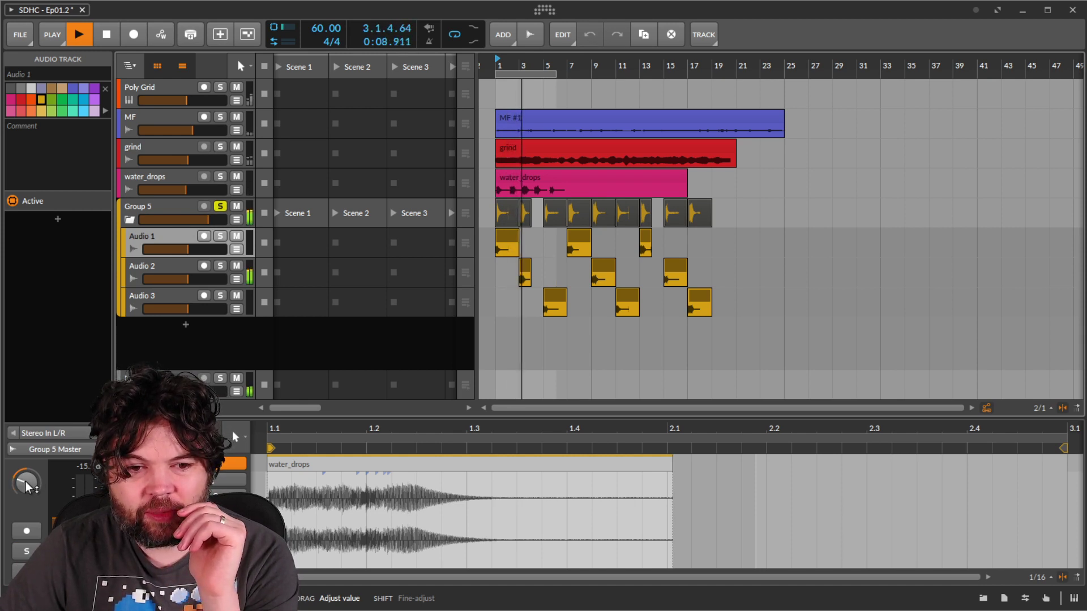
left_click(159, 299)
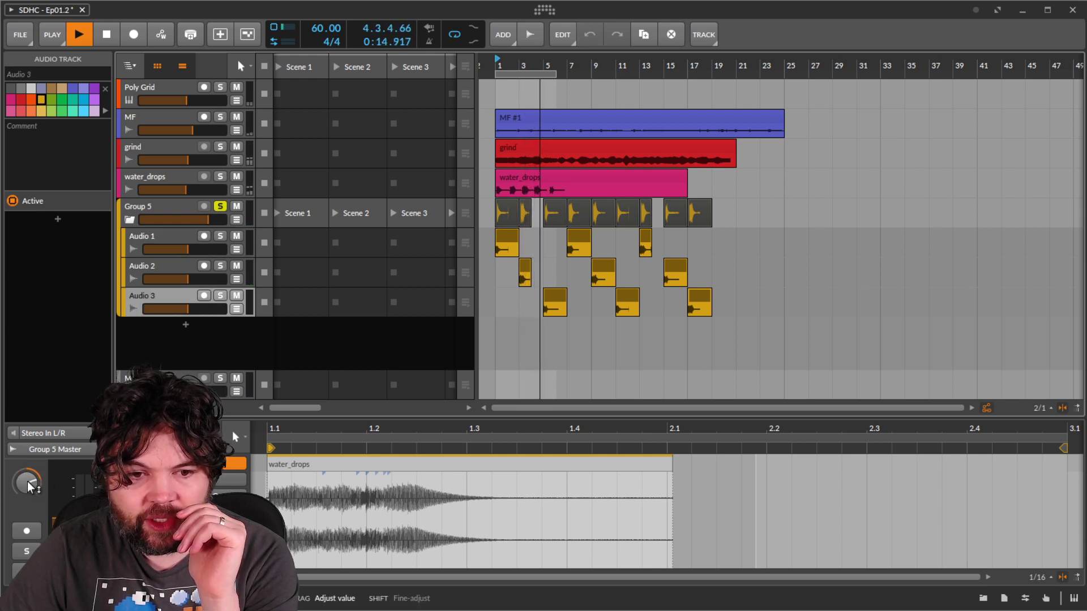
left_click_drag(27, 482, 28, 482)
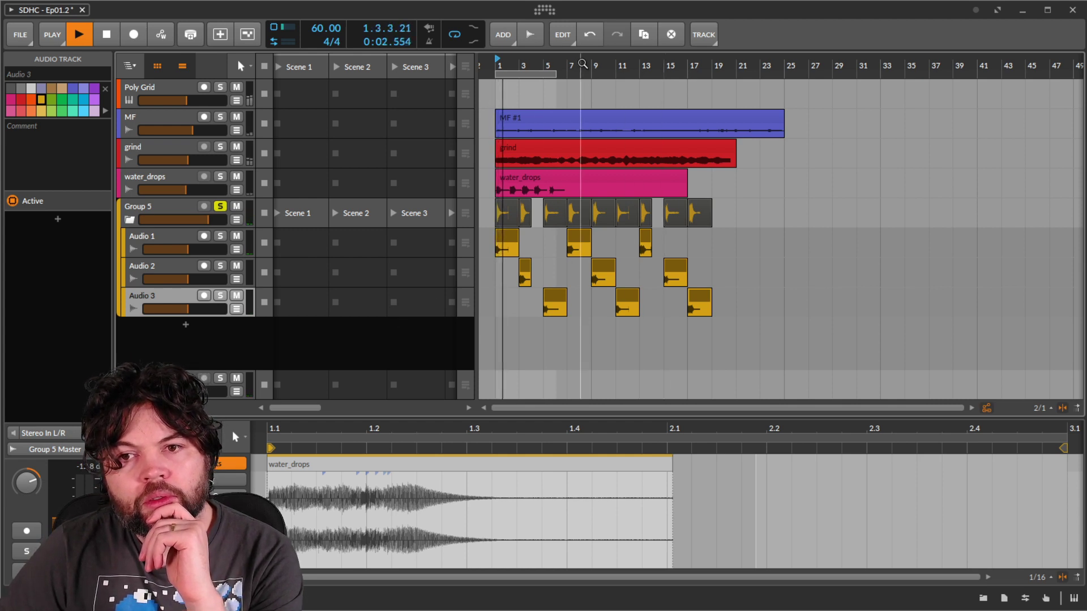
- Extend the arranger loop region to 24 bars, up to the end of the MF clip
left_click(553, 75)
left_click_drag(553, 75, 784, 73)
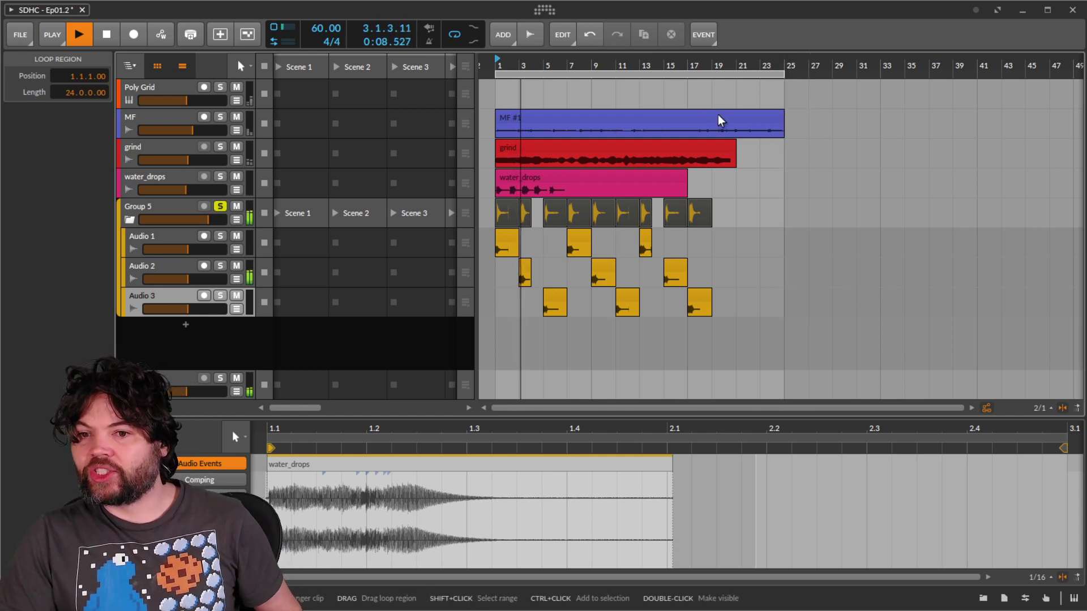
- Copy the fourth water_drops slice onto the group's Audio 1 track at bar 19
left_click(502, 238)
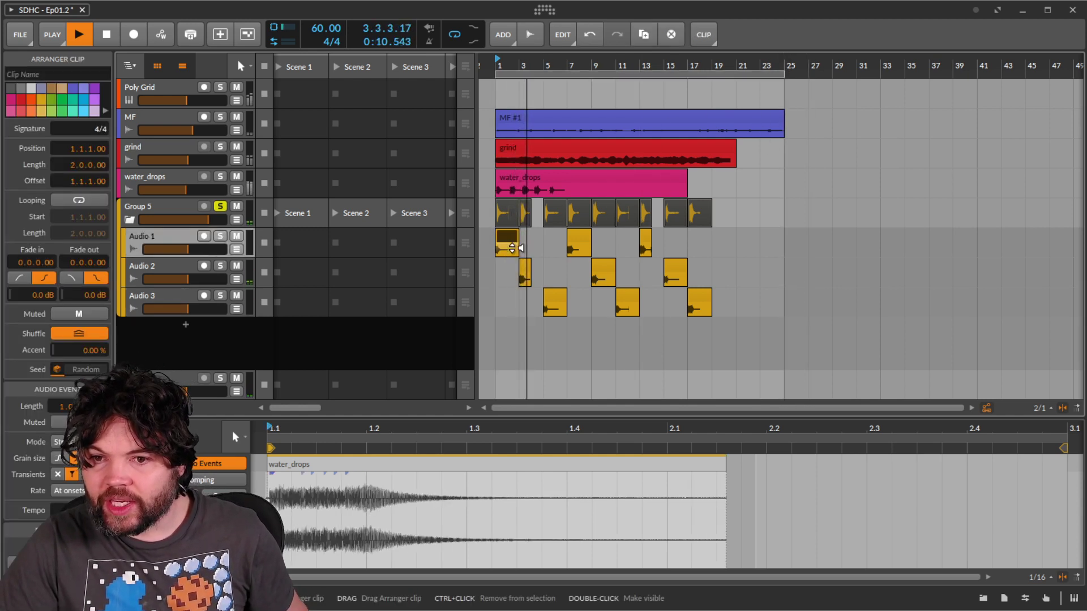
left_click(566, 180)
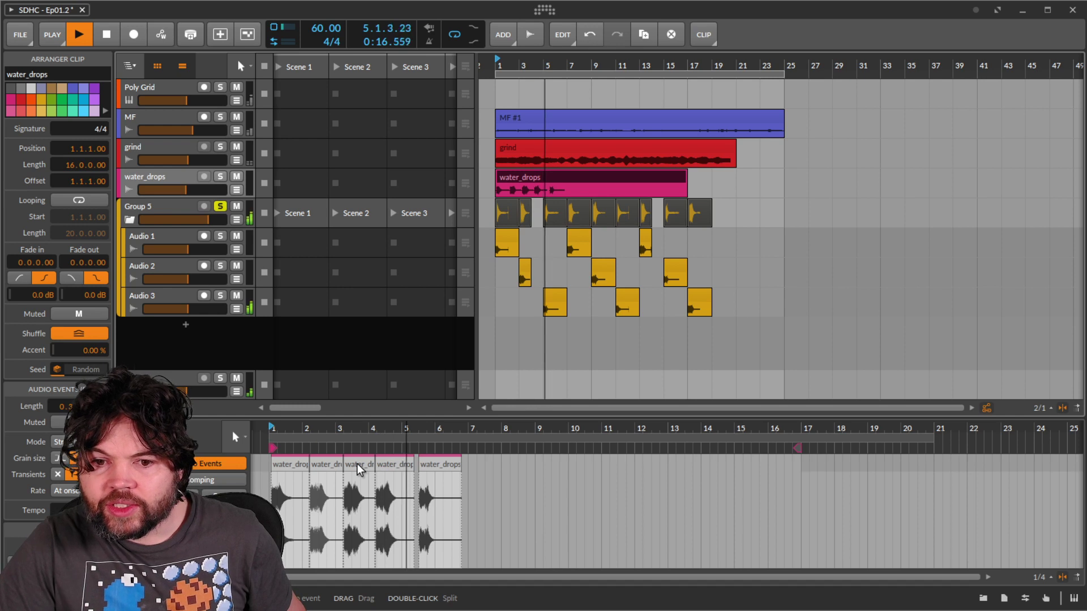
left_click_drag(396, 472, 722, 244)
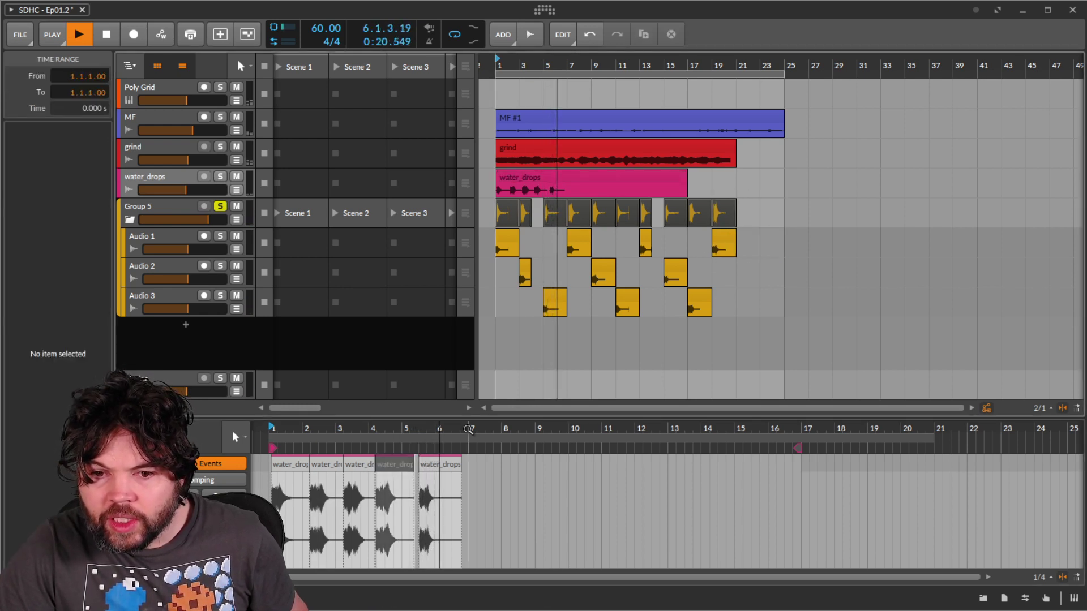
- Copy the third water_drops slice onto the group's Audio 2 track at bar 21 and the second slice onto Audio 3 at bar 23
left_click_drag(358, 466, 743, 277)
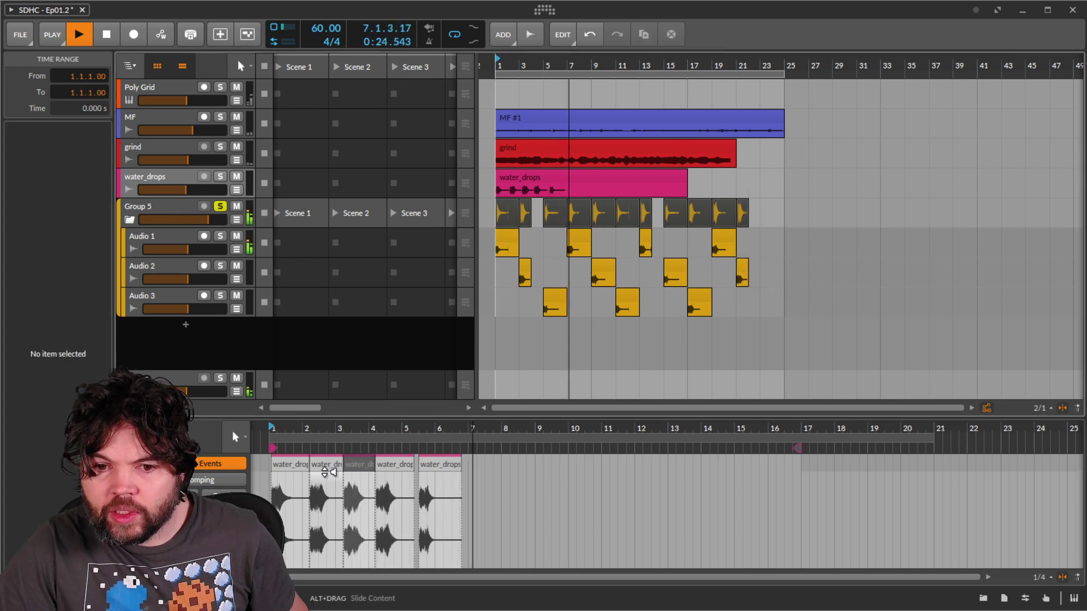
left_click_drag(329, 470, 762, 309)
left_click(922, 289)
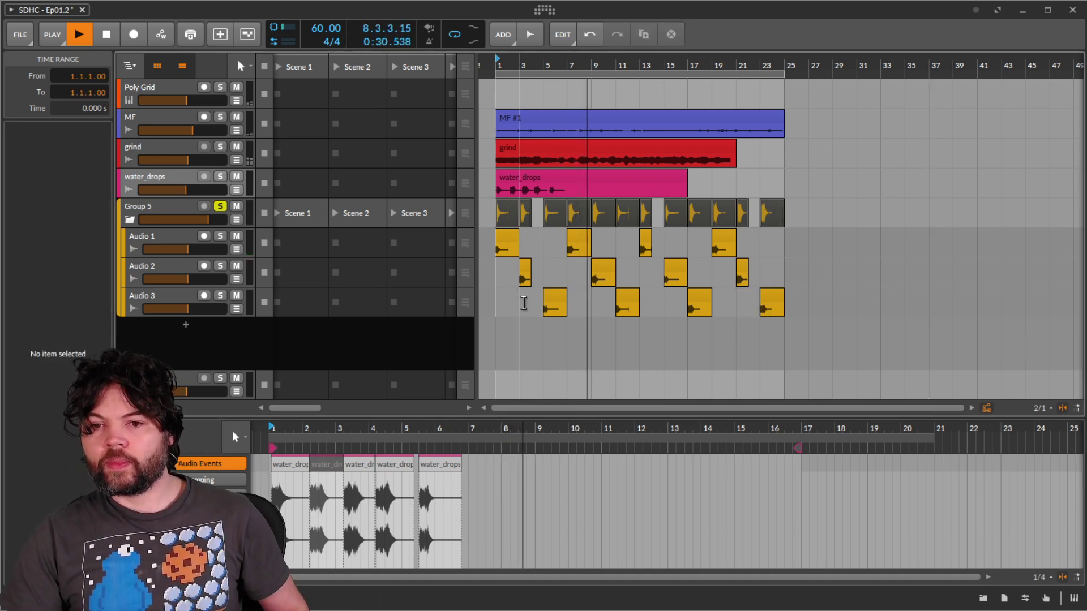
- Pan the group's Audio 1 track farther to the left and its Audio 3 track farther to the right
left_click(525, 272)
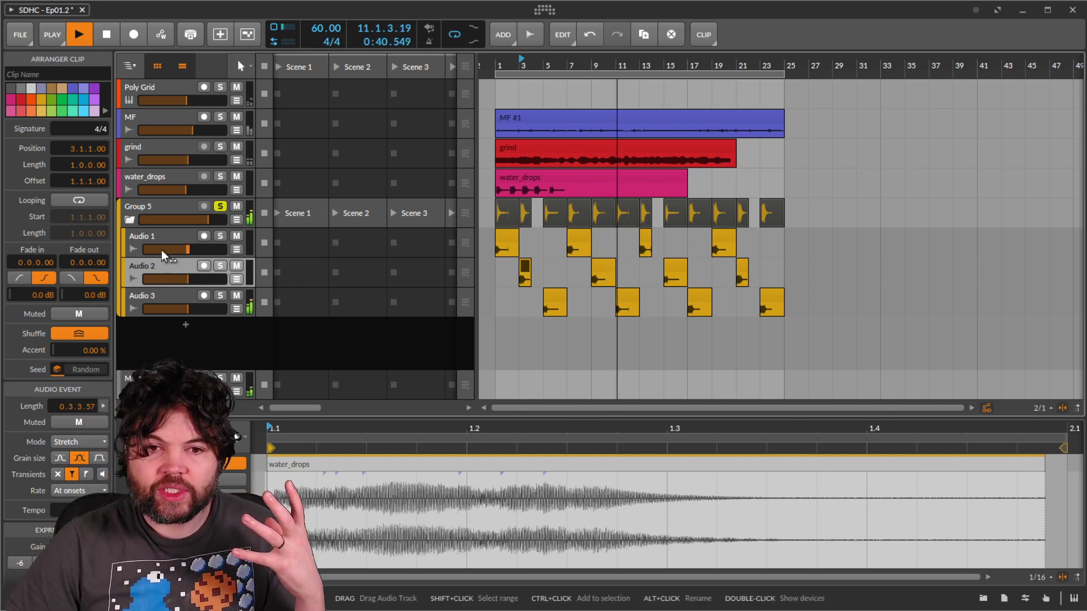
left_click(157, 236)
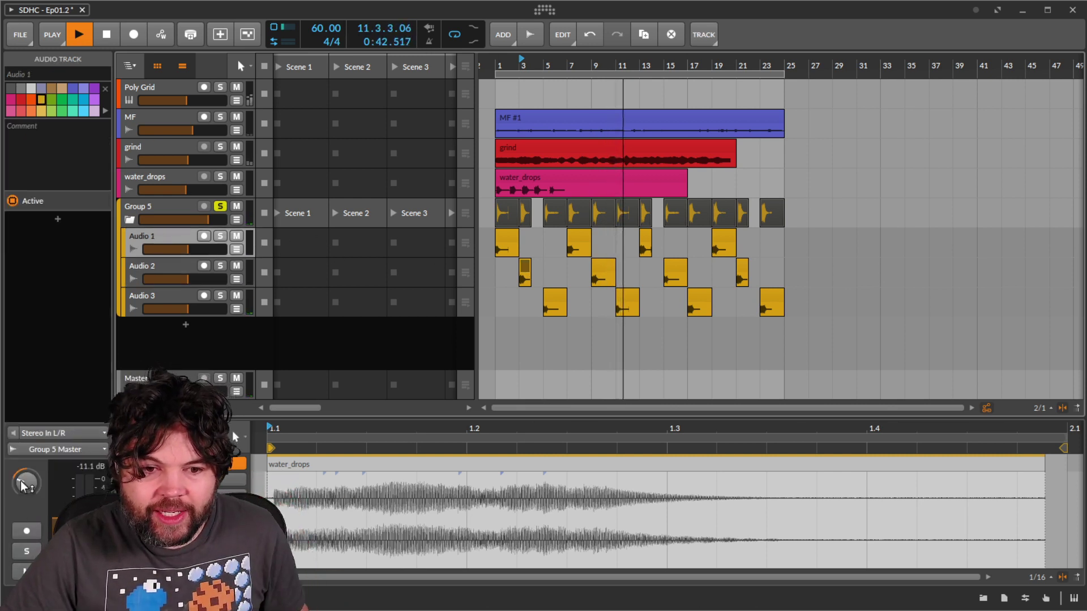
left_click_drag(22, 482, 21, 483)
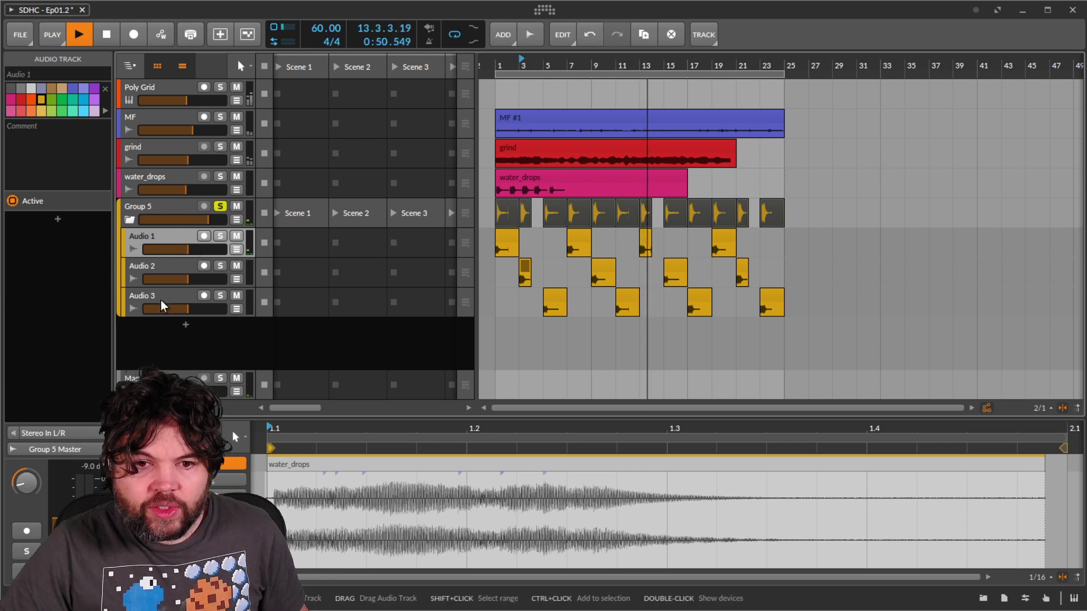
key("Down")
key("Down")
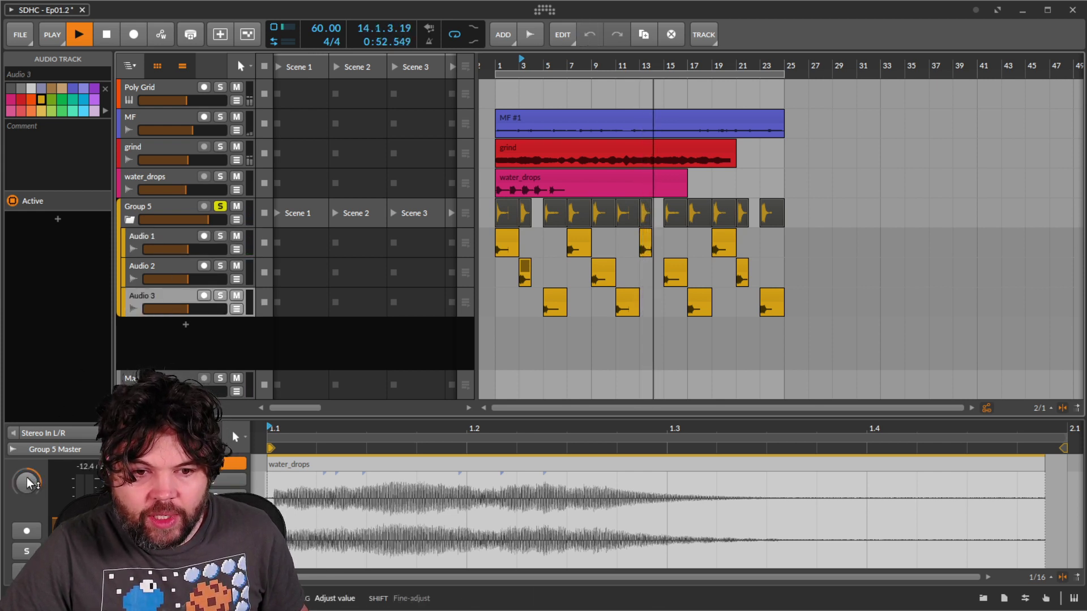
left_click_drag(27, 483, 27, 483)
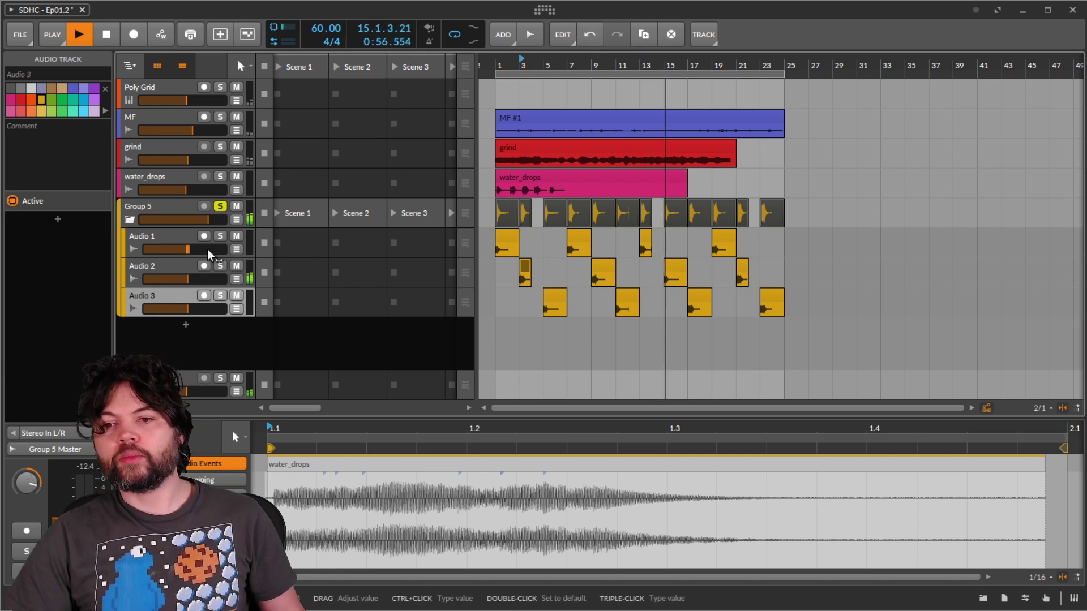
- Listen briefly to the group within the full mix and return it to solo
left_click(219, 207)
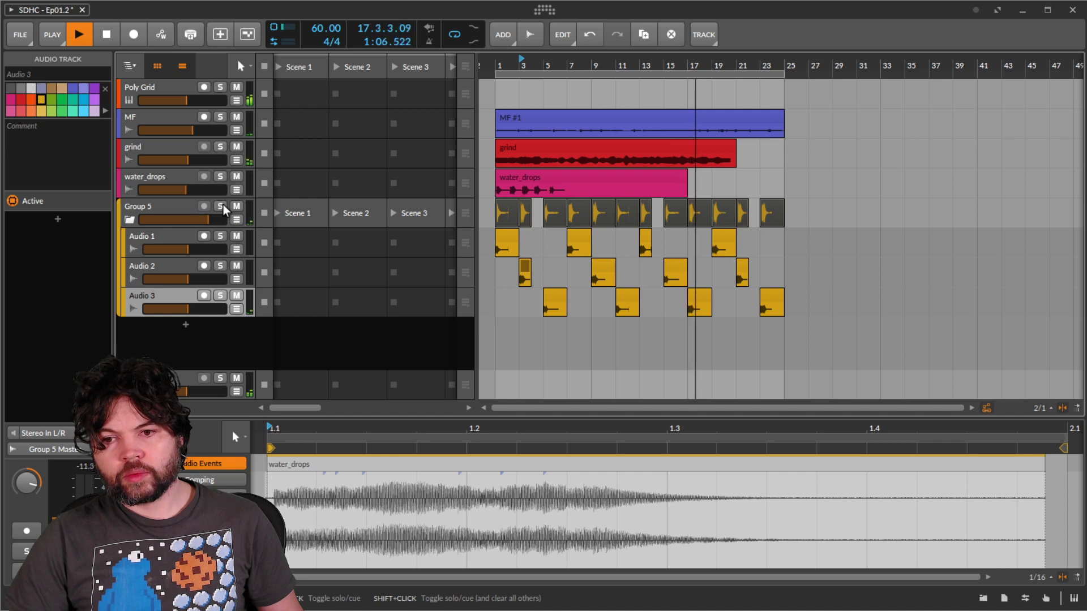
left_click(221, 206)
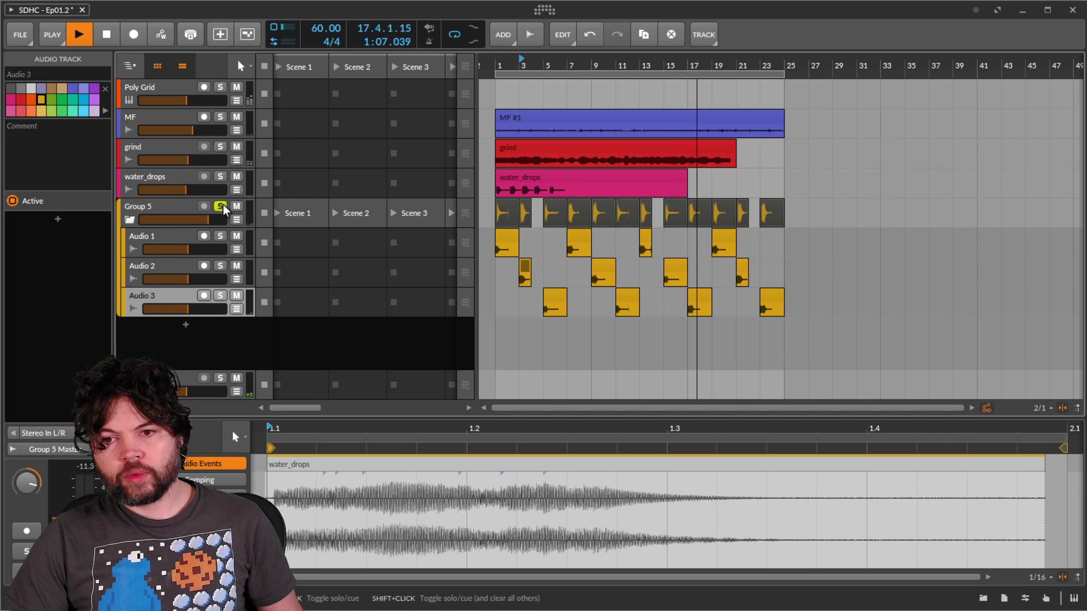
- Add a Filter device to the Group 5 track
left_click(154, 210)
key("d")
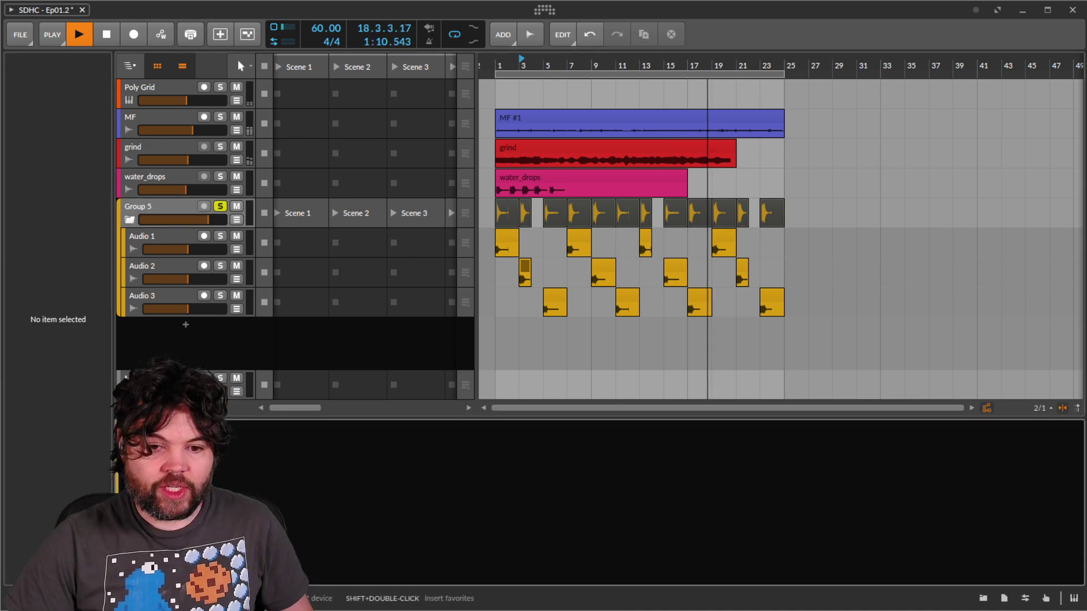
left_click(141, 502)
type("ful")
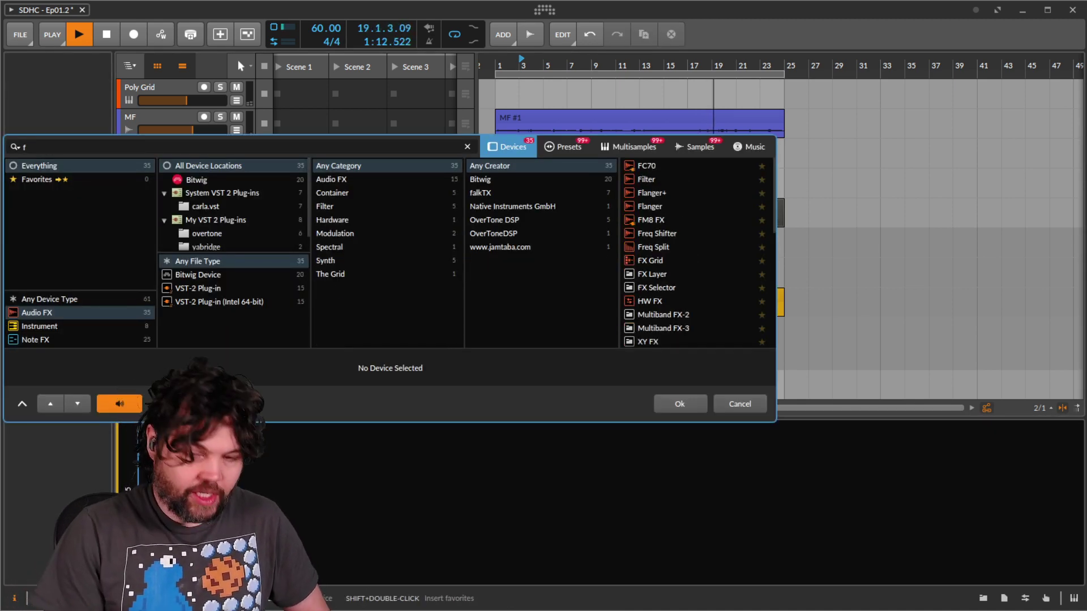
key("BackSpace")
key("BackSpace")
type("il")
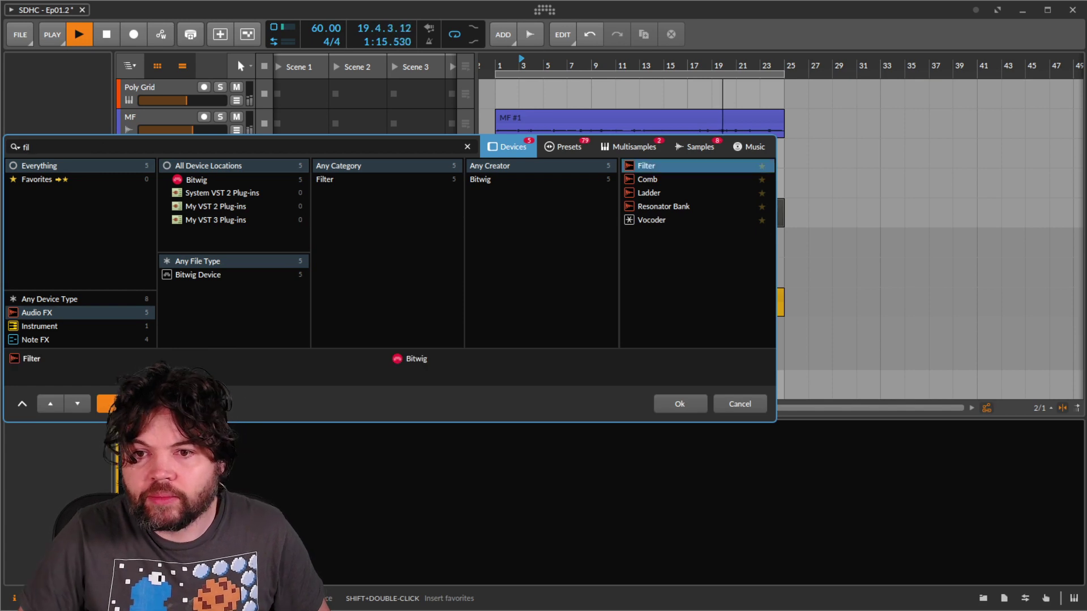
key("Return")
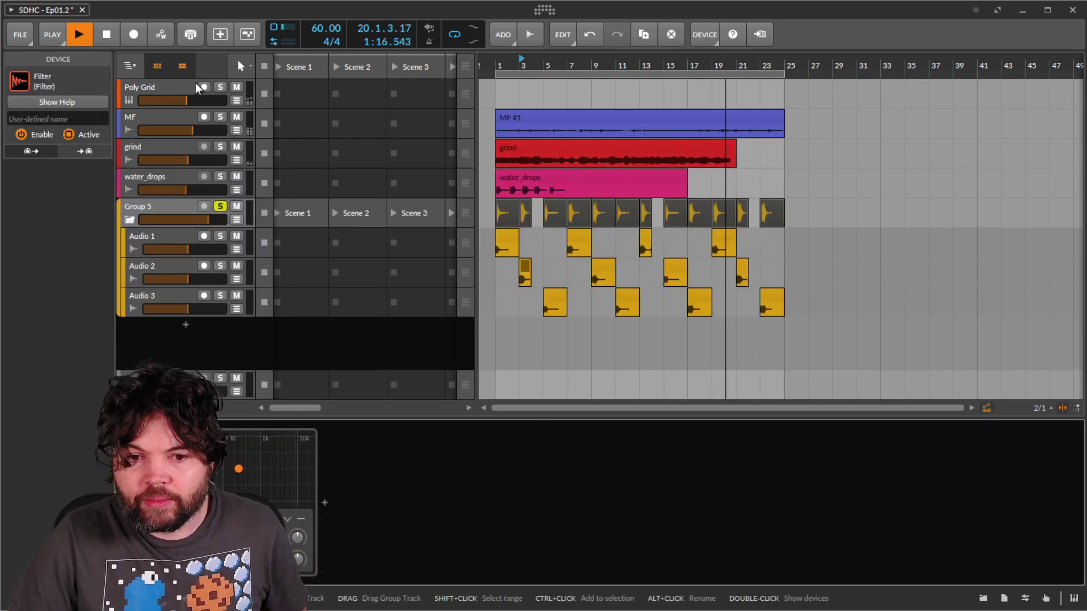
- Adjust the Filter's cutoff and lower its resonance while auditioning the soloed group from the start
left_click_drag(238, 469, 233, 501)
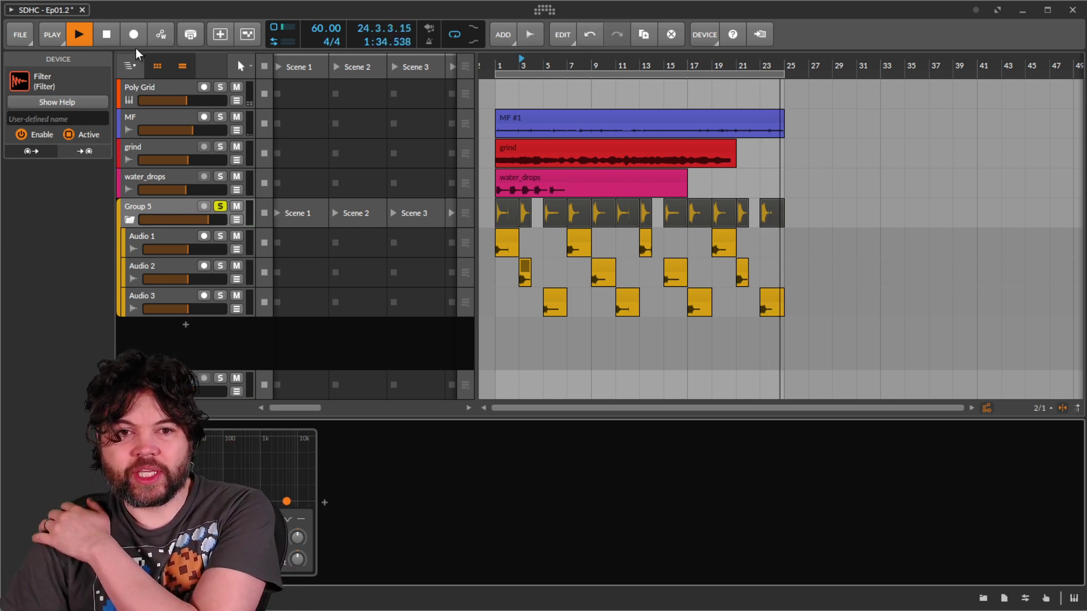
left_click(104, 35)
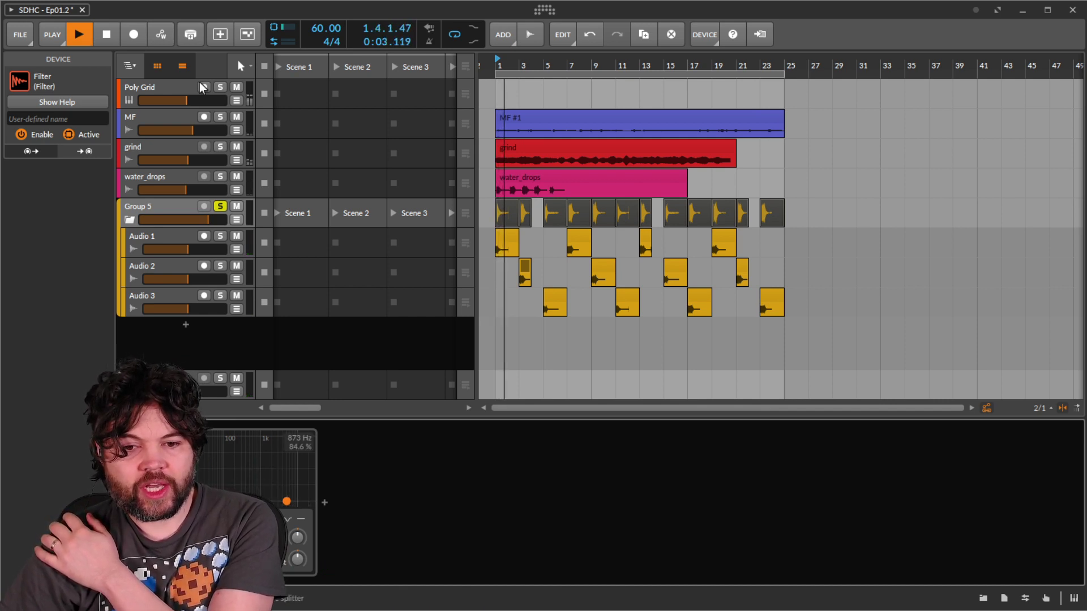
left_click(106, 36)
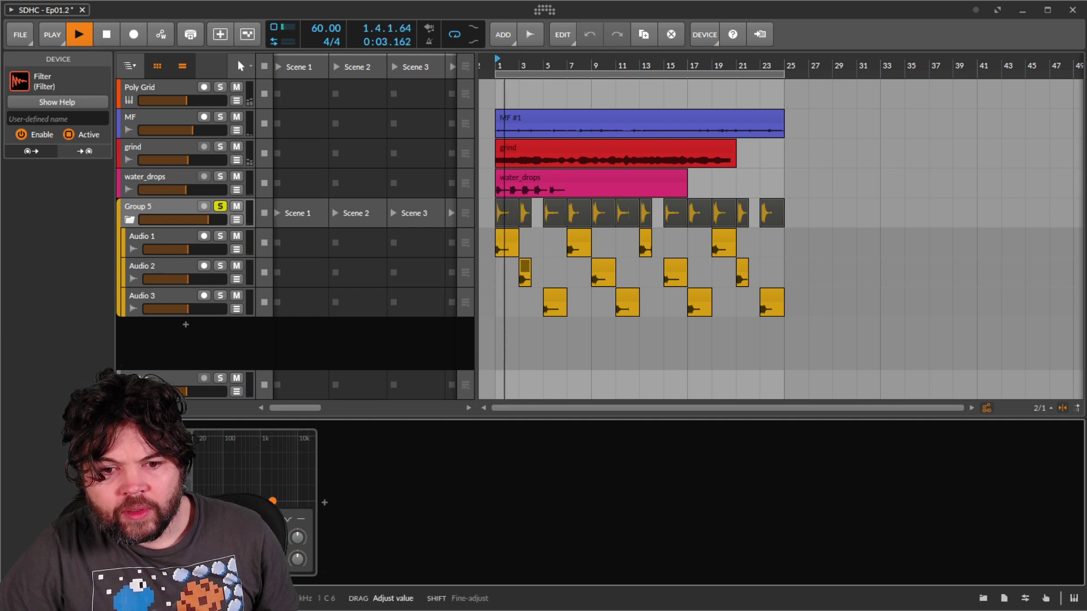
left_click(113, 35)
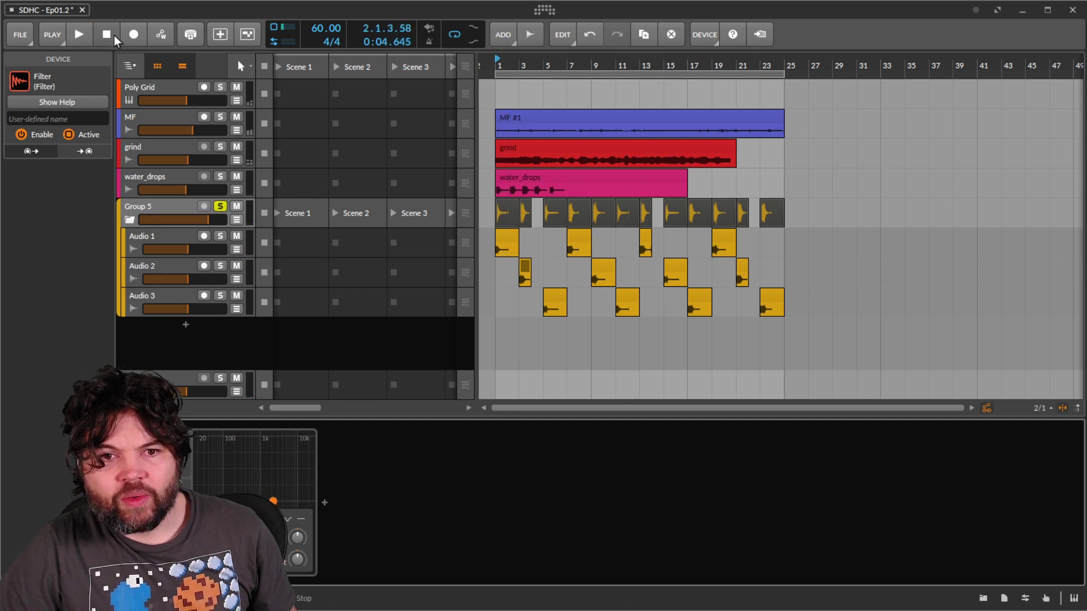
left_click(76, 35)
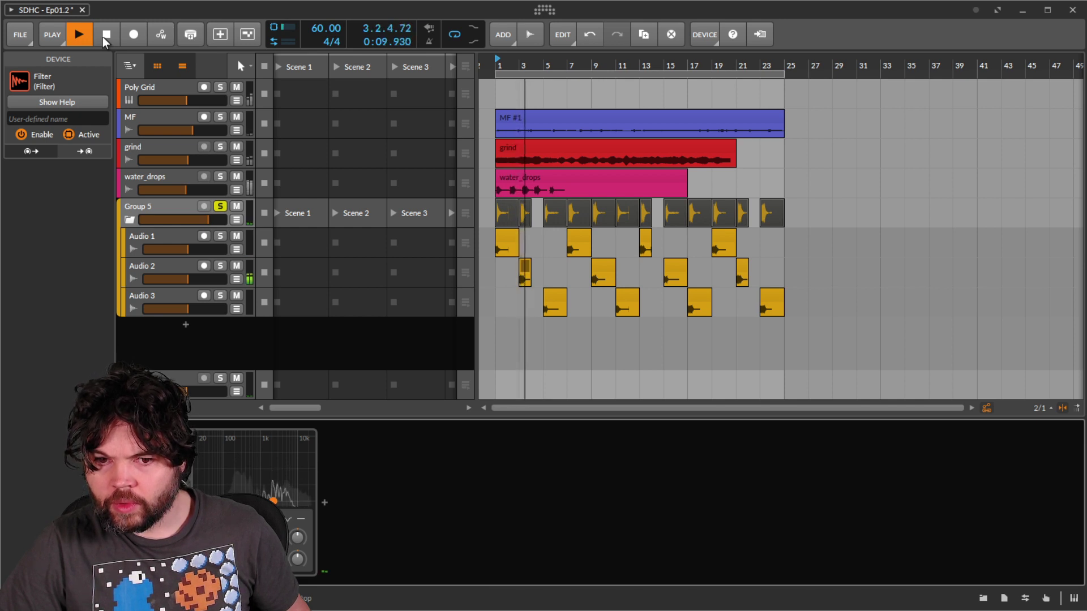
- Add a Tool device after the Filter in the Group 5 device chain
left_click(151, 207)
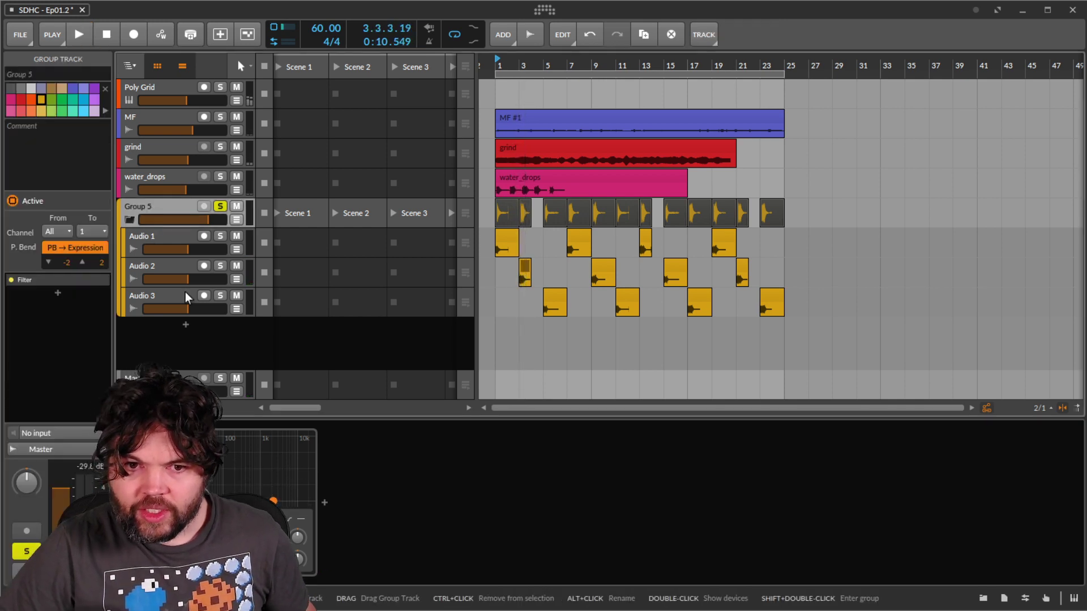
left_click(325, 501)
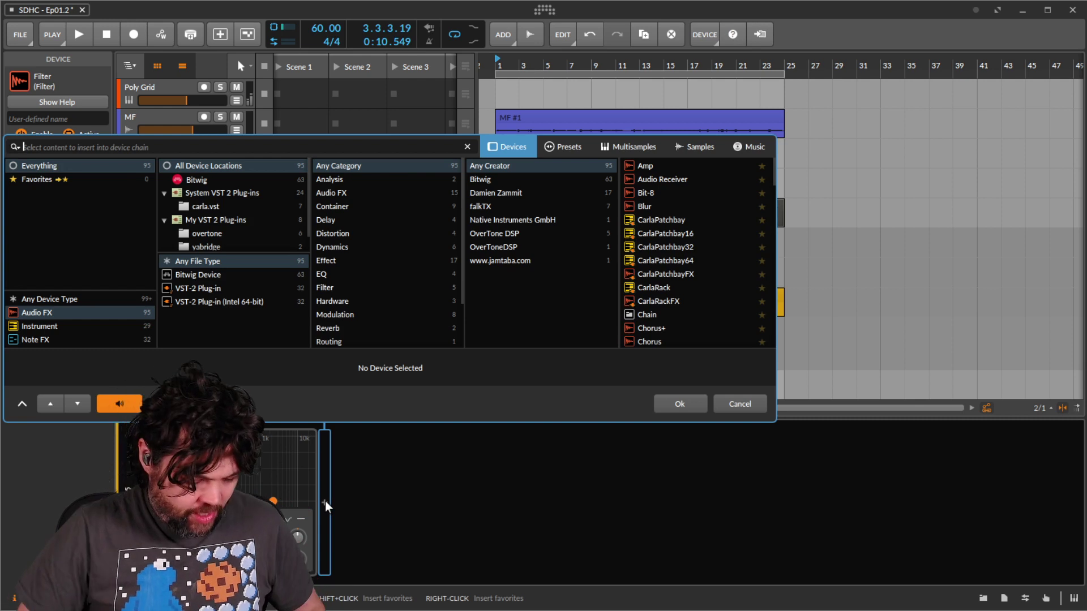
type("pan")
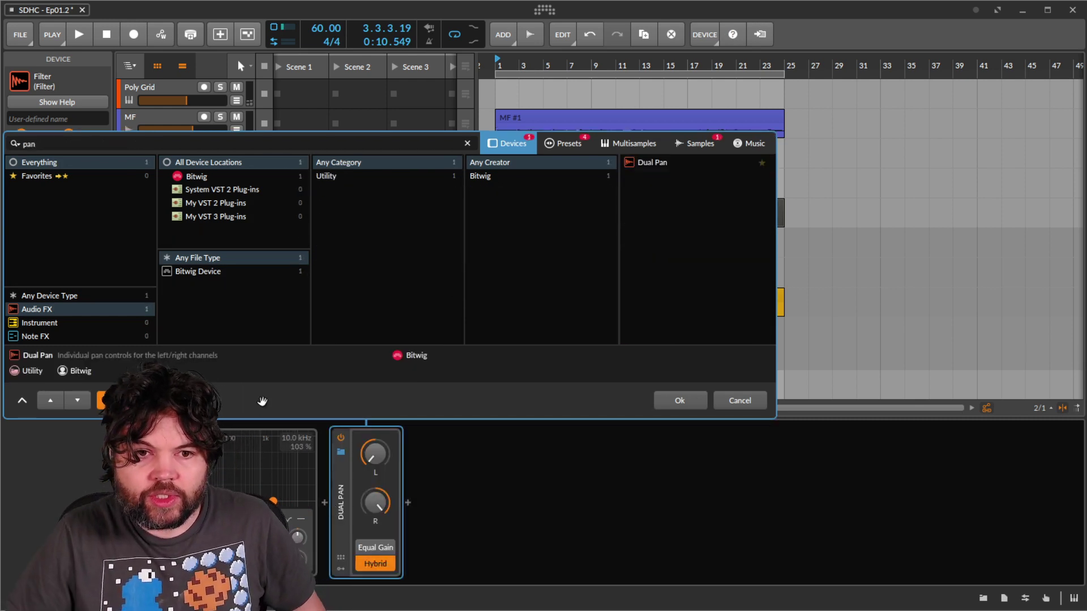
left_click_drag(17, 146, 20, 132)
key("BackSpace")
key("BackSpace")
key("BackSpace")
type("tool")
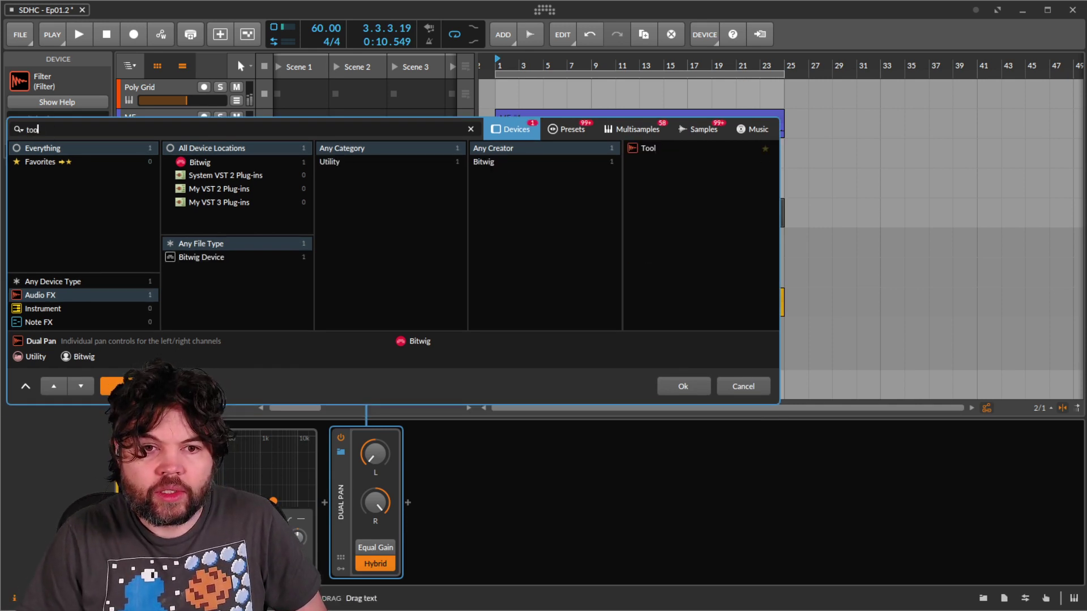
key("Return")
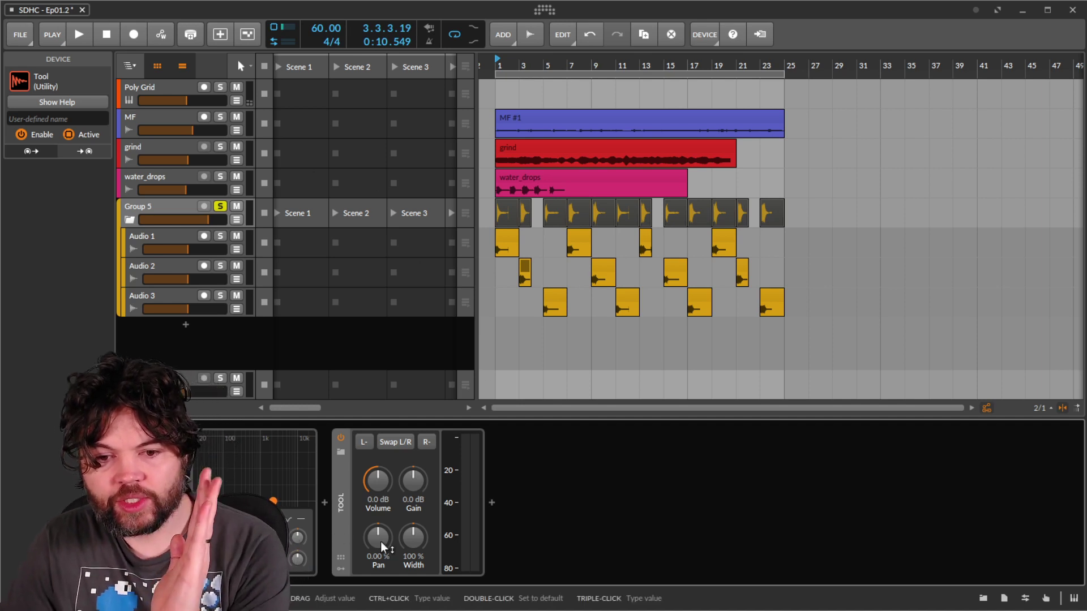
- Add an LFO modulator to the Tool device and expand its settings
left_click(340, 569)
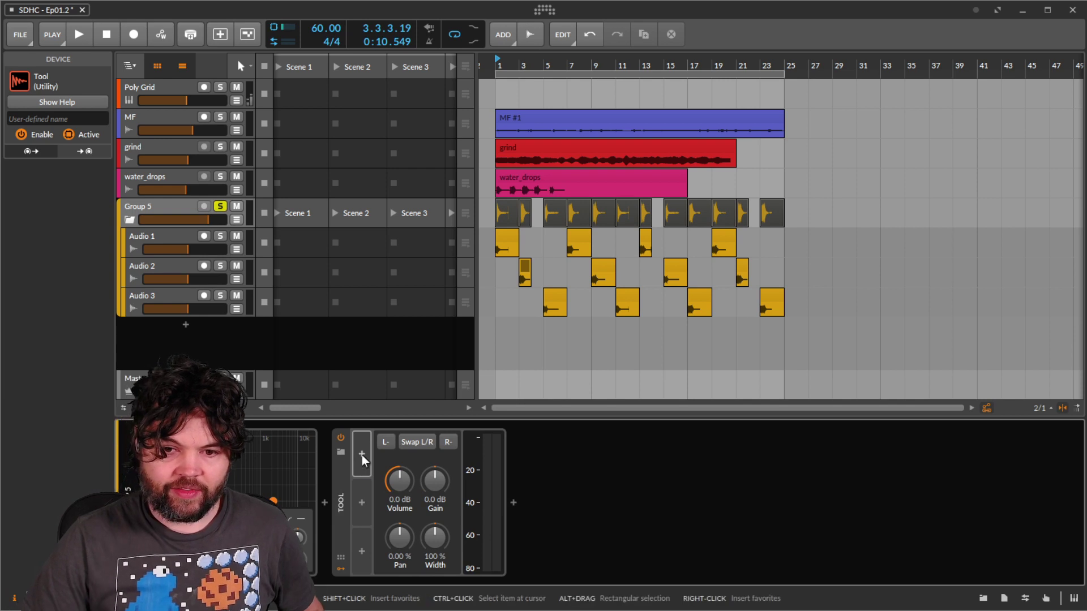
left_click(362, 454)
type("k")
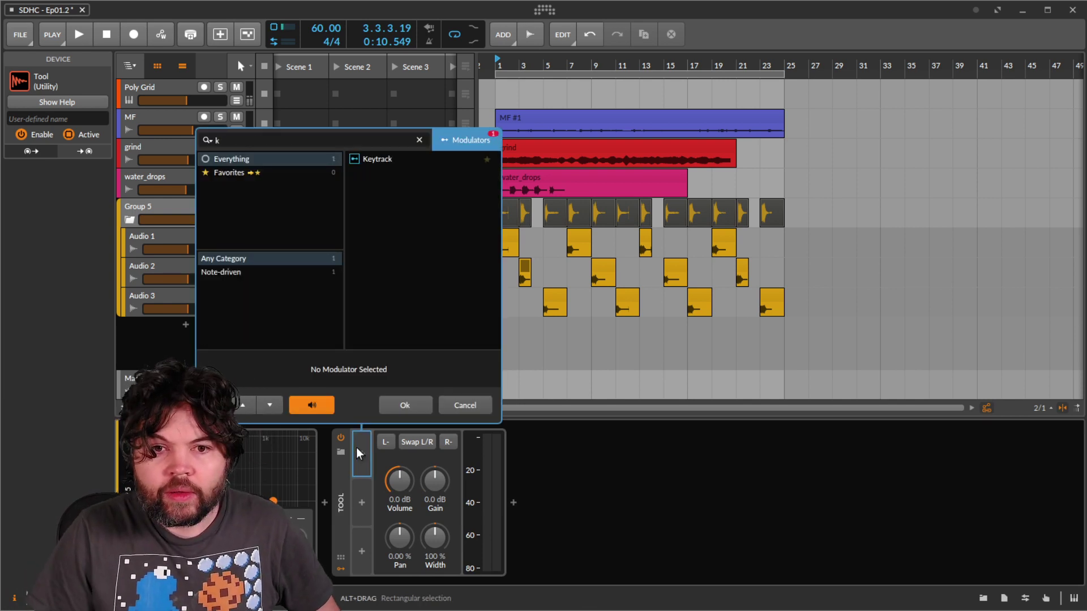
key("BackSpace")
type("l")
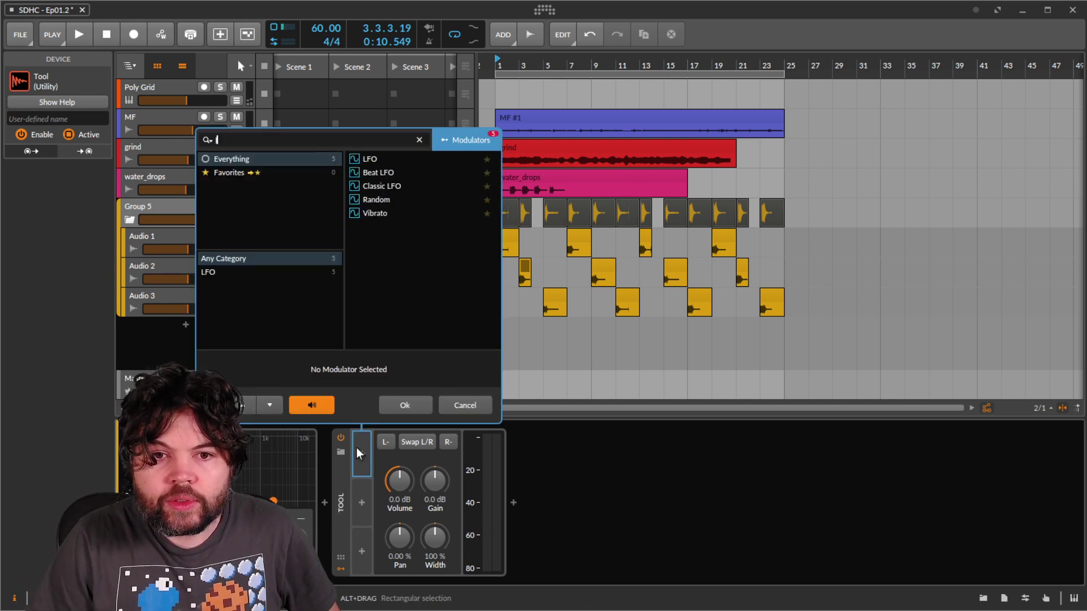
type("fo")
key("Return")
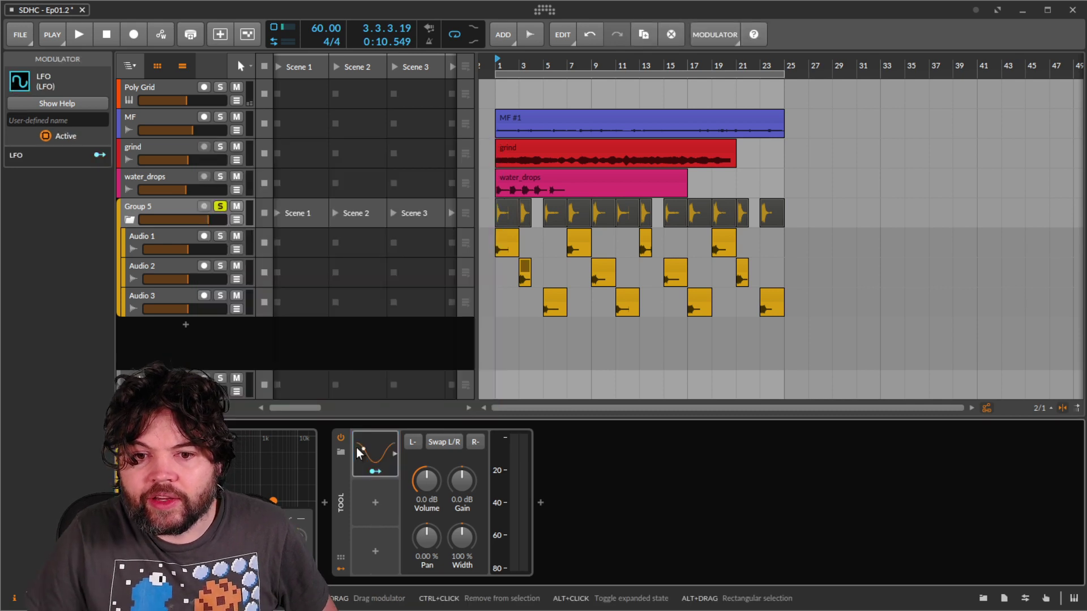
left_click(358, 446)
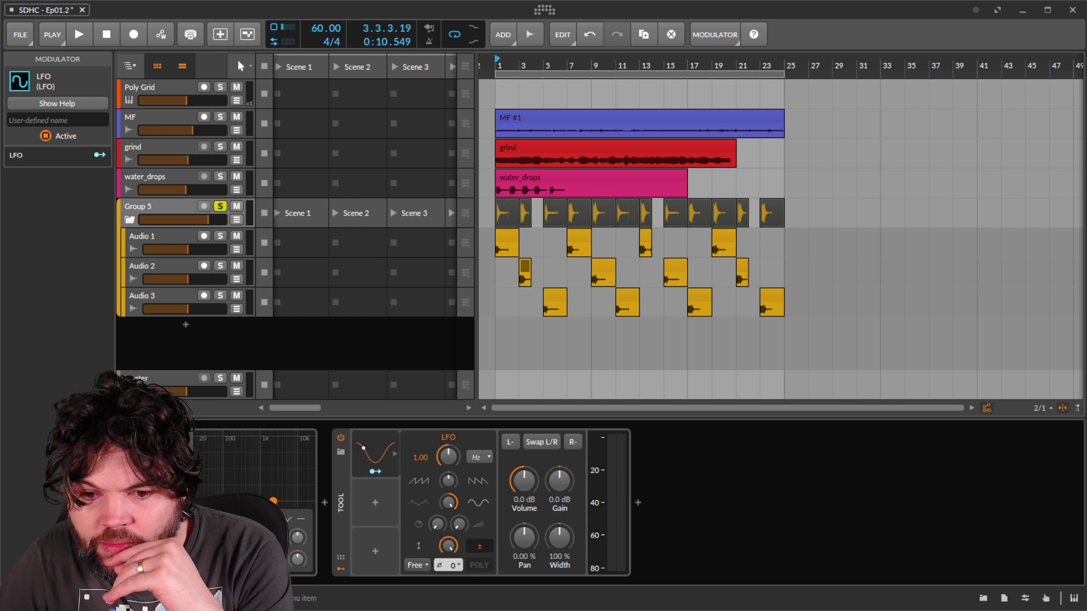
- Set the LFO to Sync mode with a rate of 1.73 in bar units
left_click(419, 572)
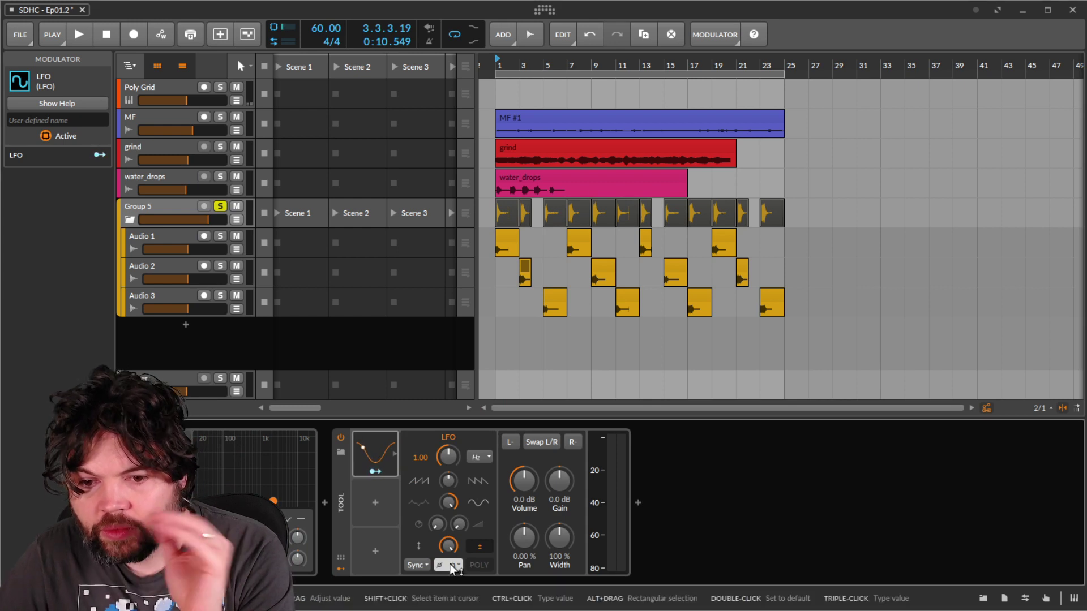
left_click_drag(449, 451, 450, 451)
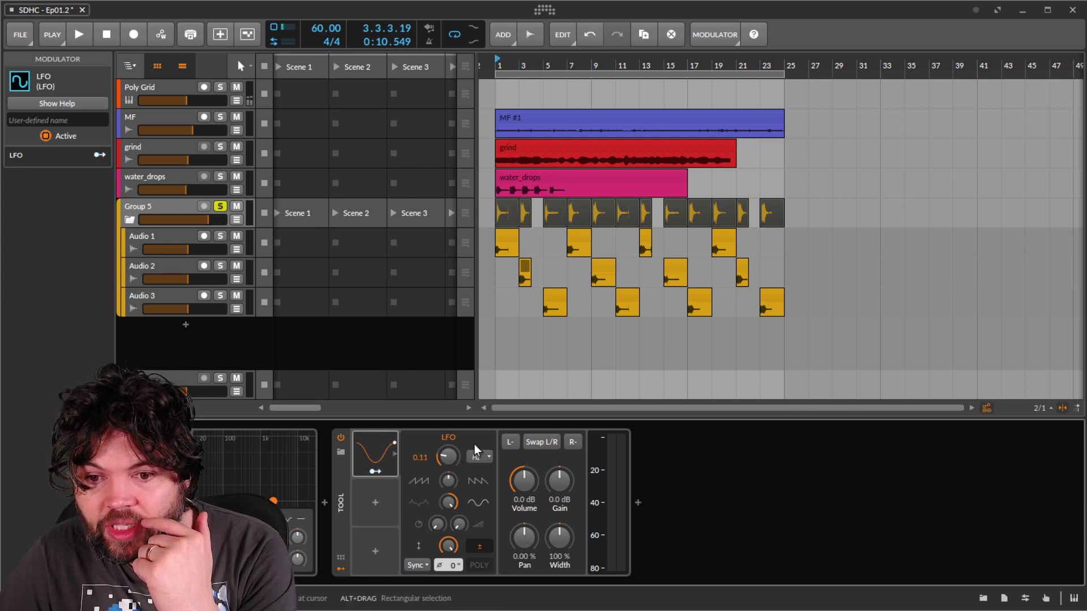
left_click(481, 458)
left_click(494, 496)
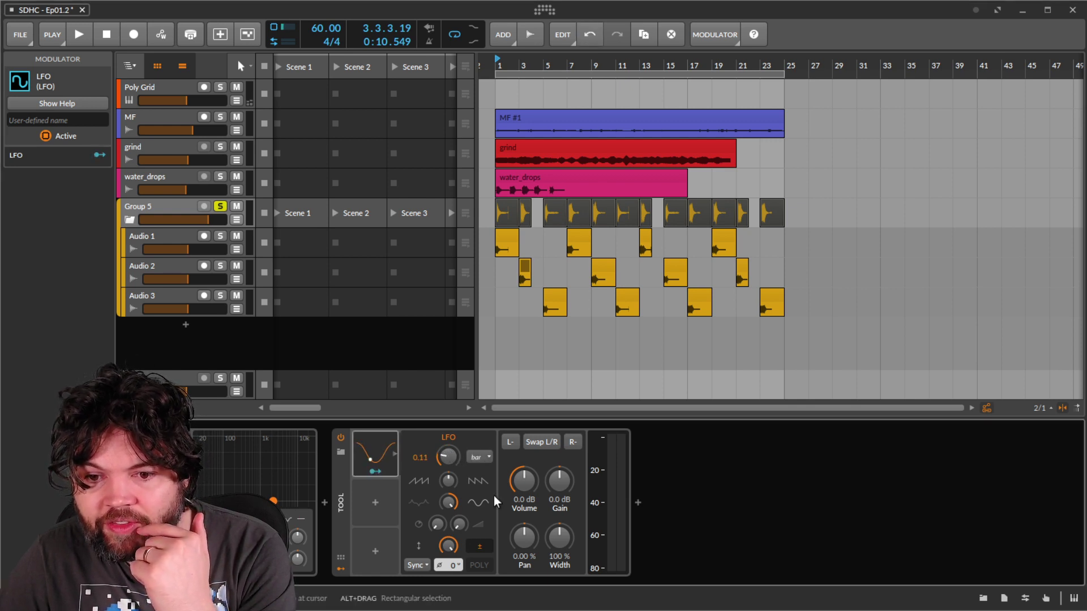
left_click_drag(445, 460, 444, 457)
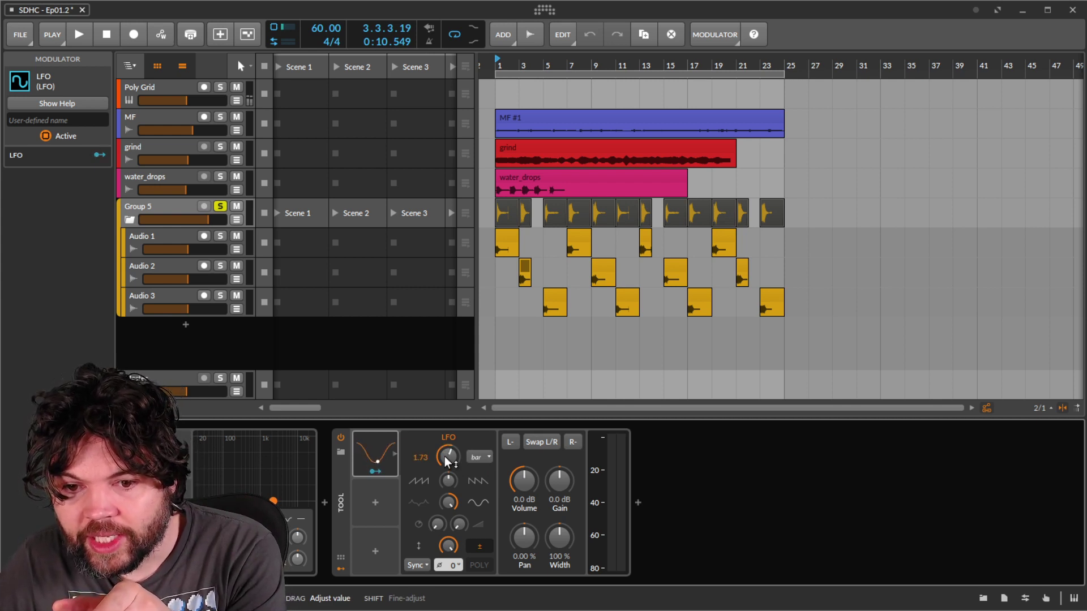
left_click_drag(444, 456, 442, 458)
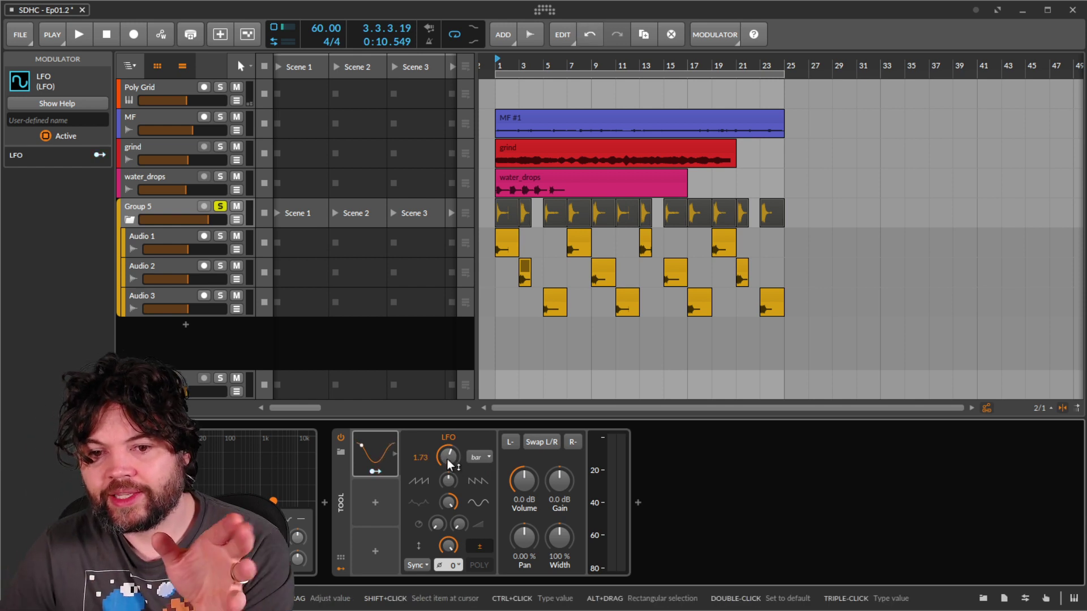
- Map the LFO to the Tool's Pan with a modulation amount of -0.27 and play from the start
left_click(374, 470)
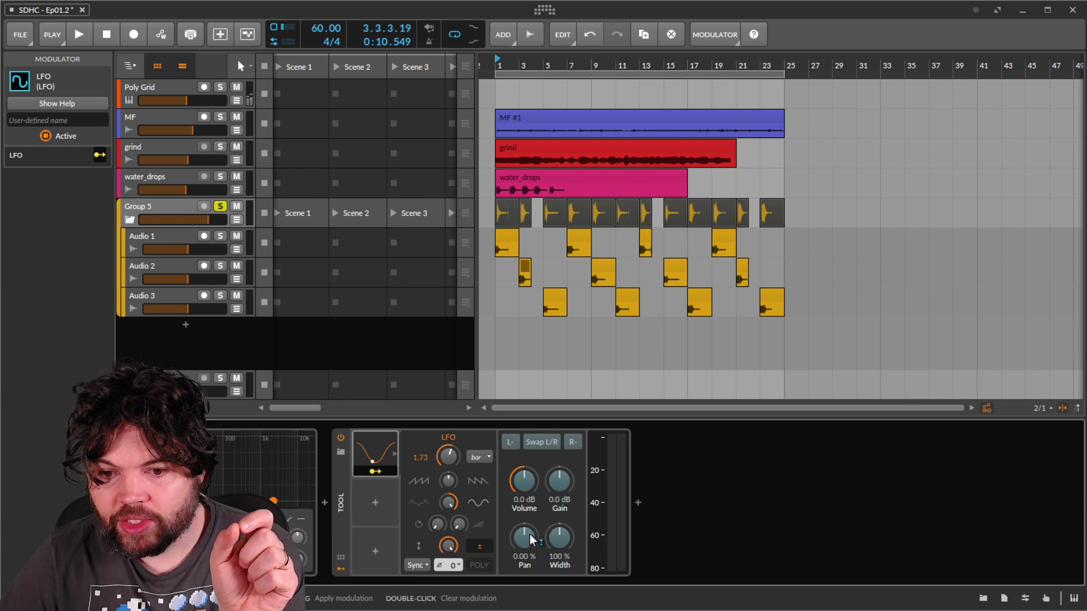
left_click_drag(529, 535, 530, 536)
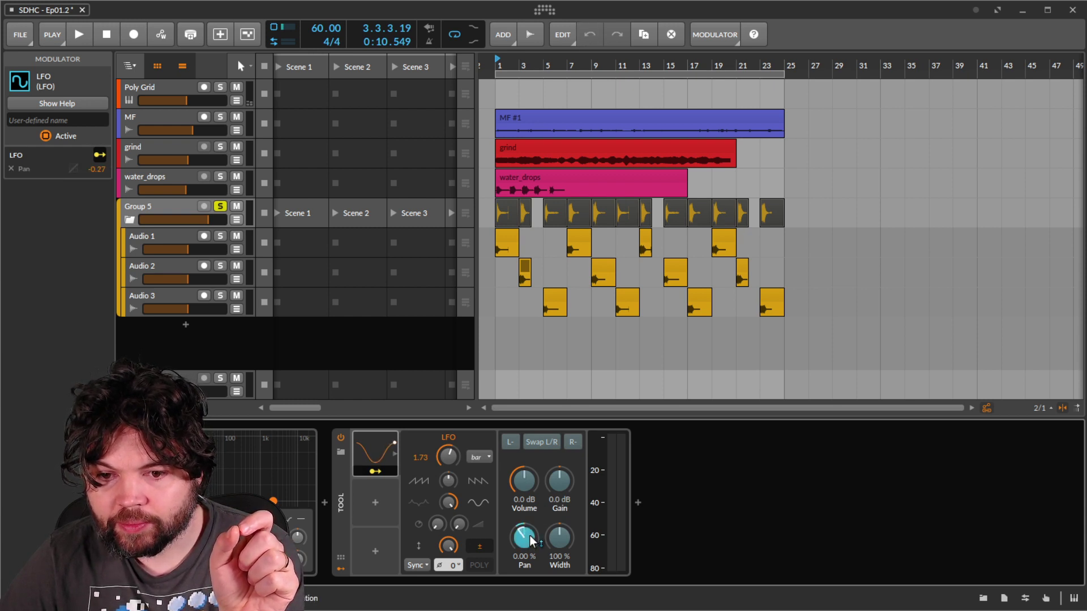
left_click_drag(529, 536, 529, 536)
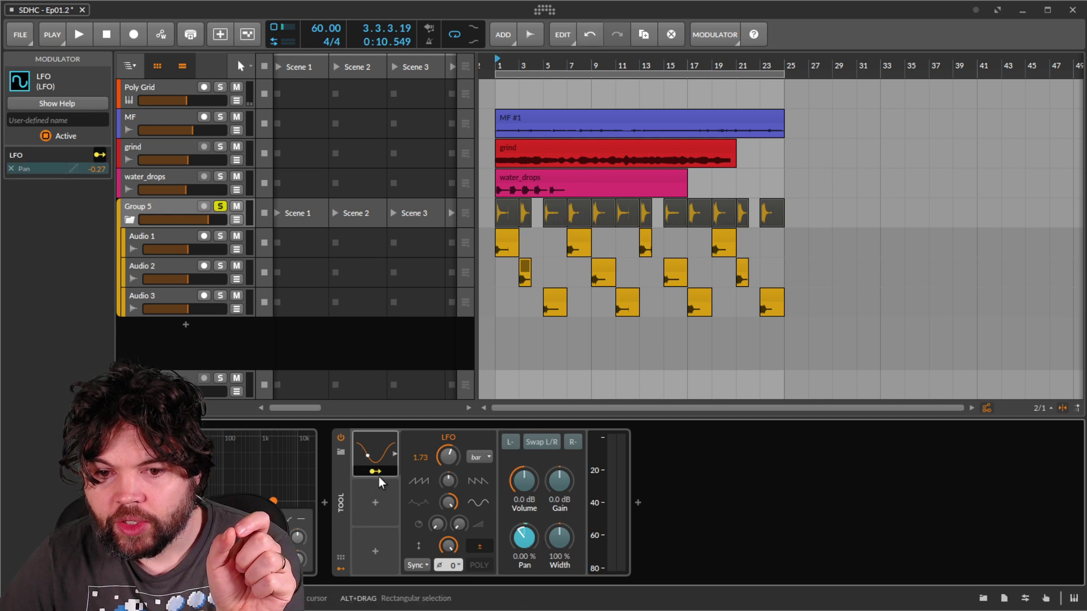
left_click(378, 471)
left_click(106, 34)
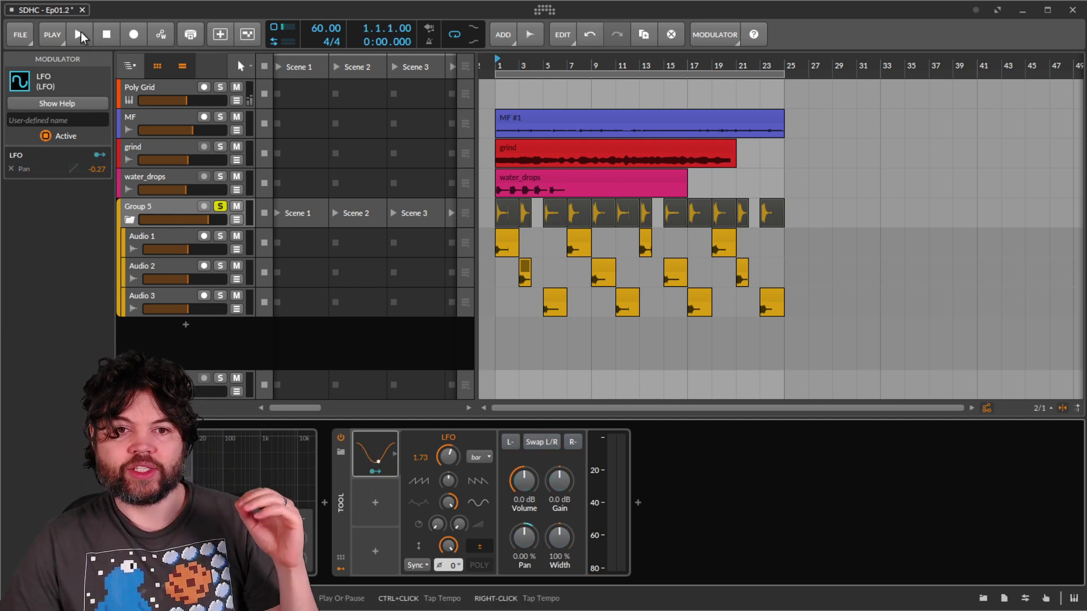
left_click(81, 34)
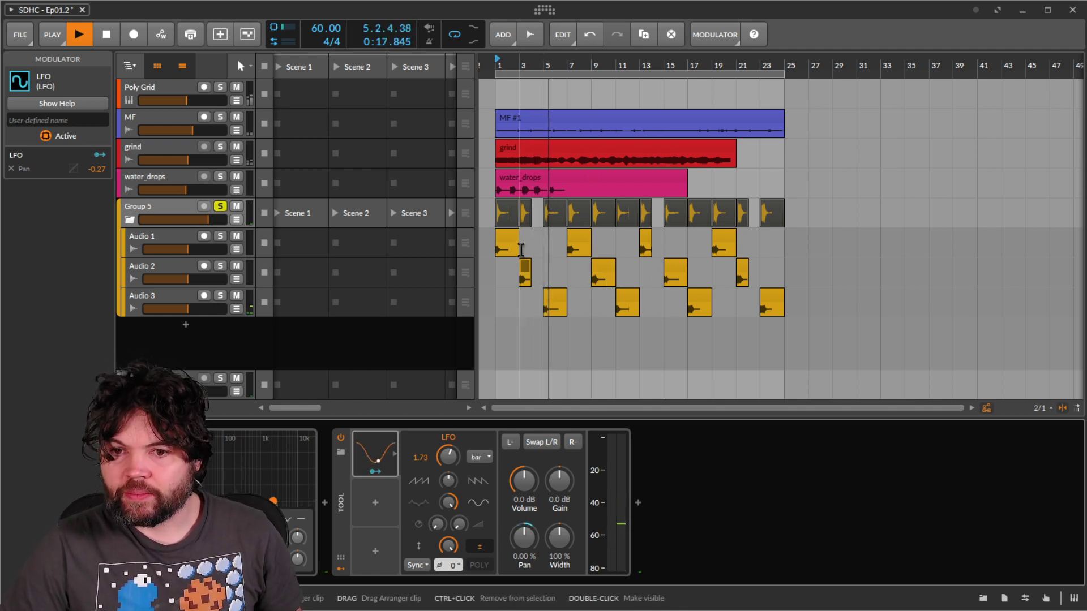
- Shift the three later Audio 1 clips earlier together, off the grid, so the first of them starts at 6.3.1.81
left_click(579, 237)
left_click(646, 236, "ctrl")
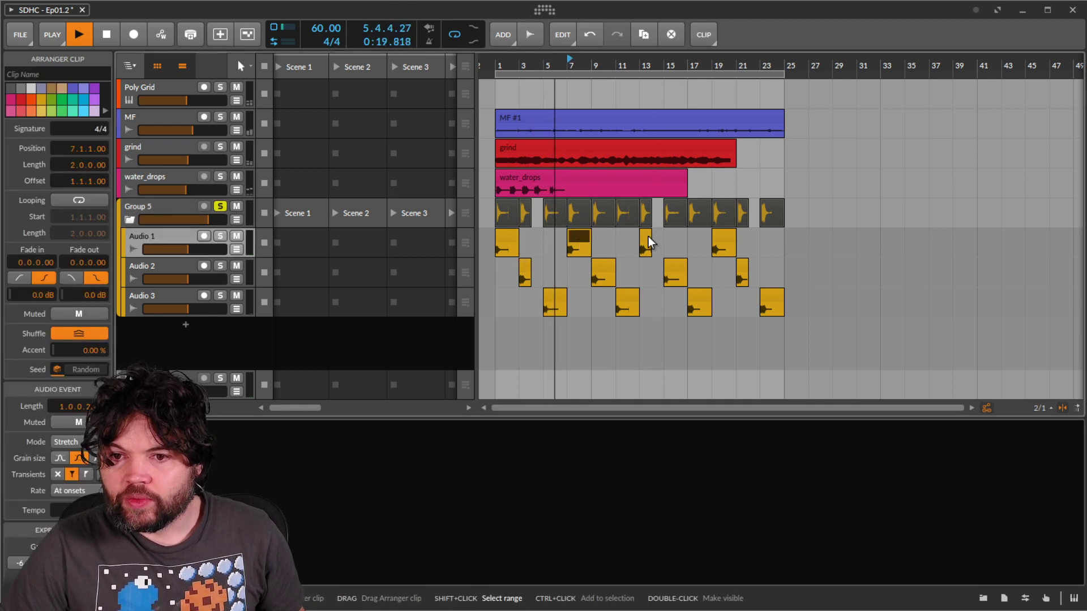
left_click(724, 238, "ctrl")
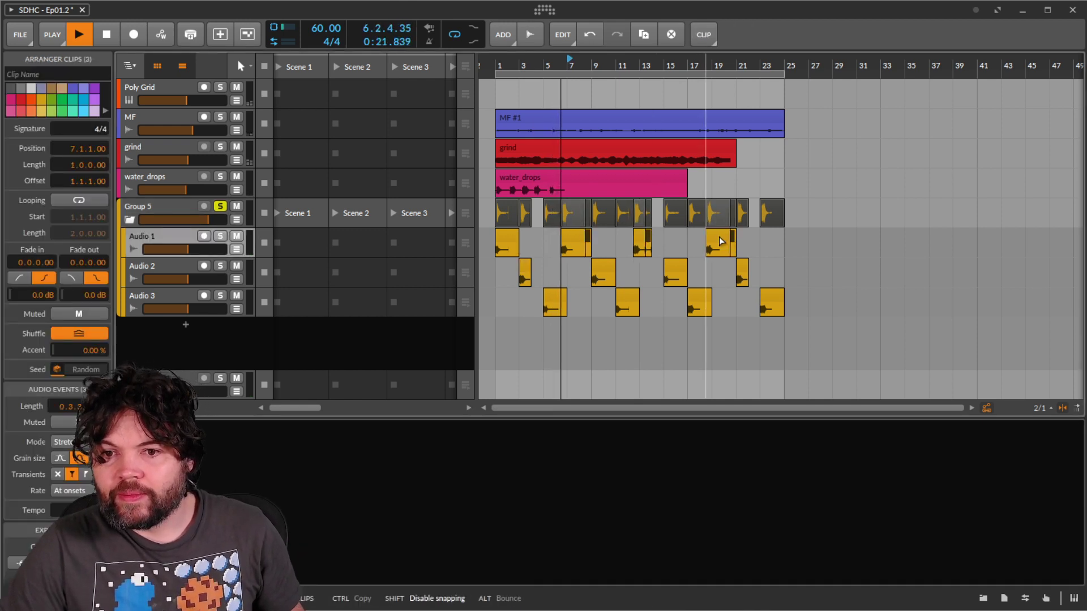
left_click_drag(727, 242, 721, 242)
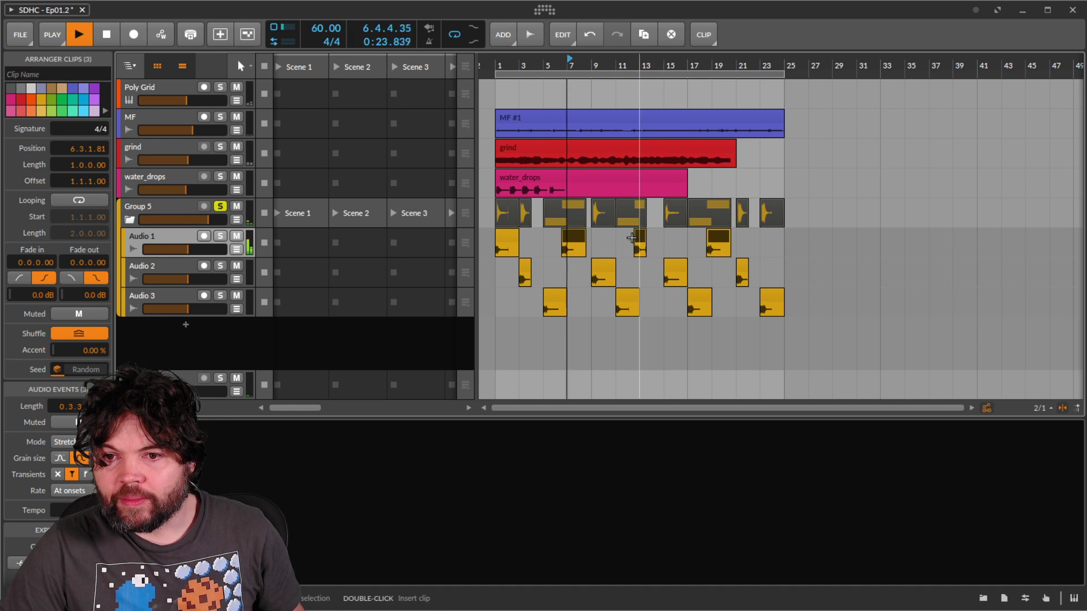
- Move the third Audio 1 clip to 13.1.3.69 and the last one to 18.4.1.40
left_click(574, 242, "ctrl")
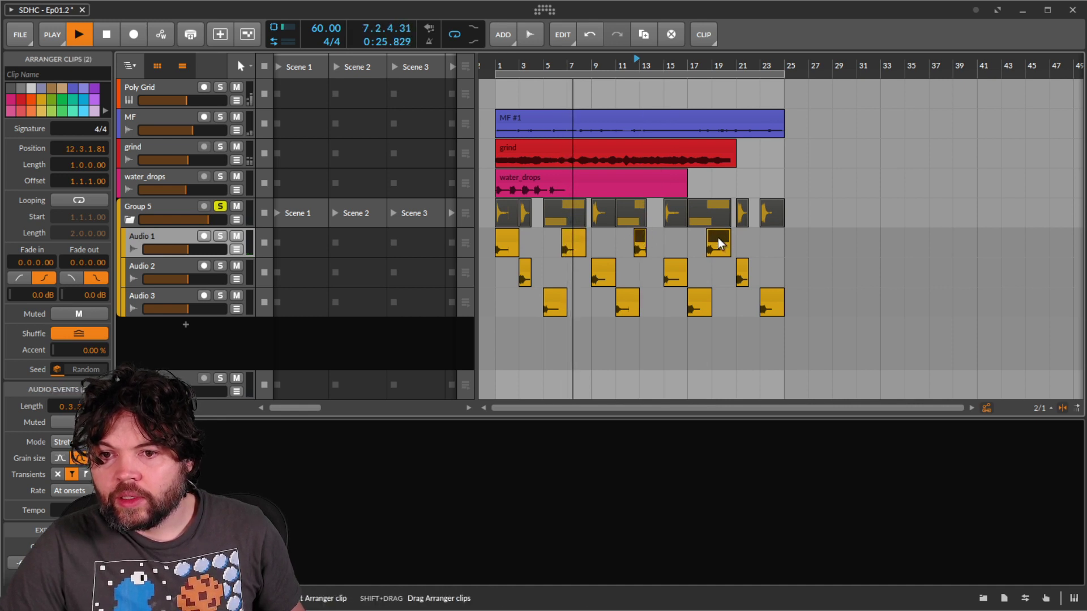
left_click_drag(725, 242, 724, 239)
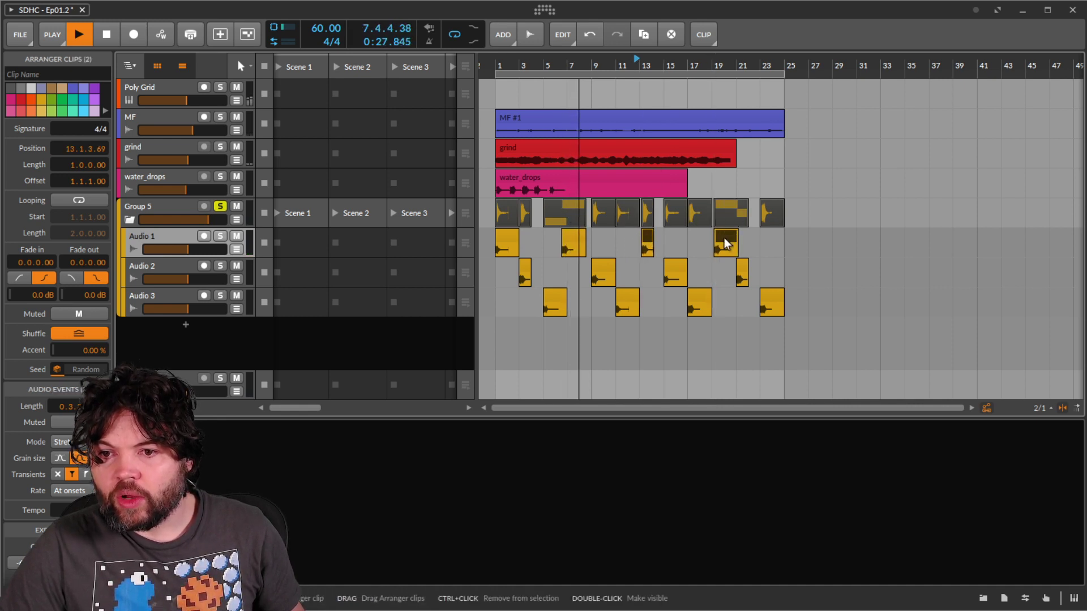
double_click(724, 239)
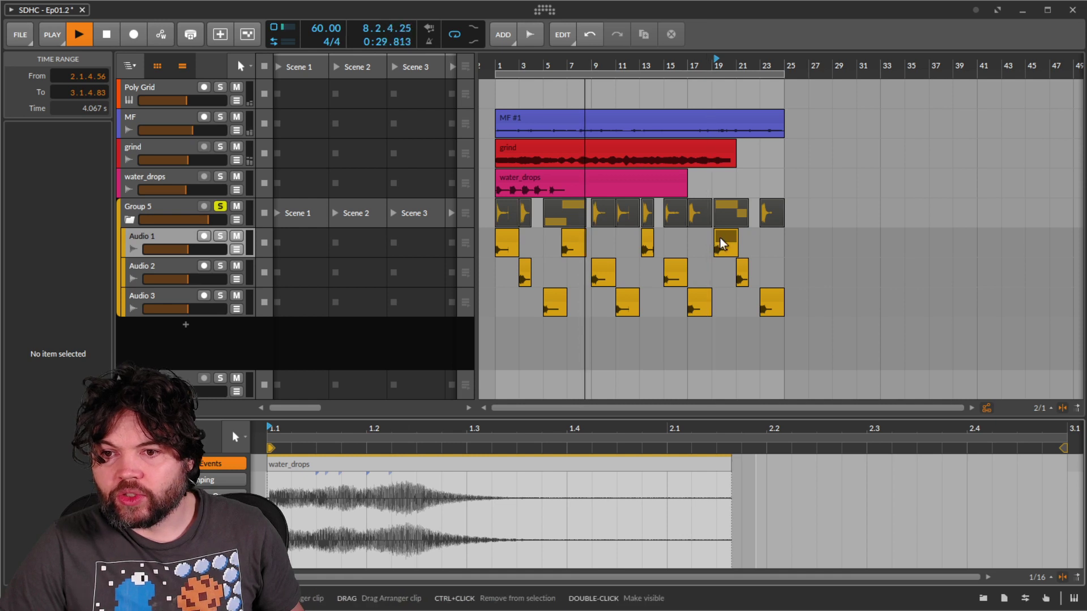
left_click(723, 241)
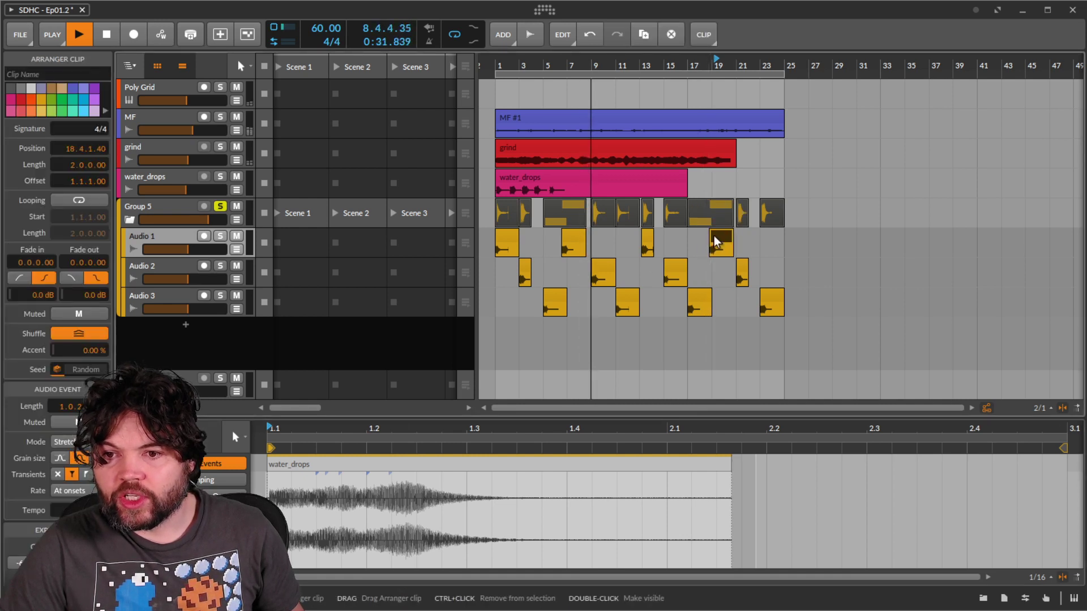
- Nudge the Audio 2 clips off the grid: first and last slightly earlier, second to 8.3.1.81, third slightly later
left_click(527, 269)
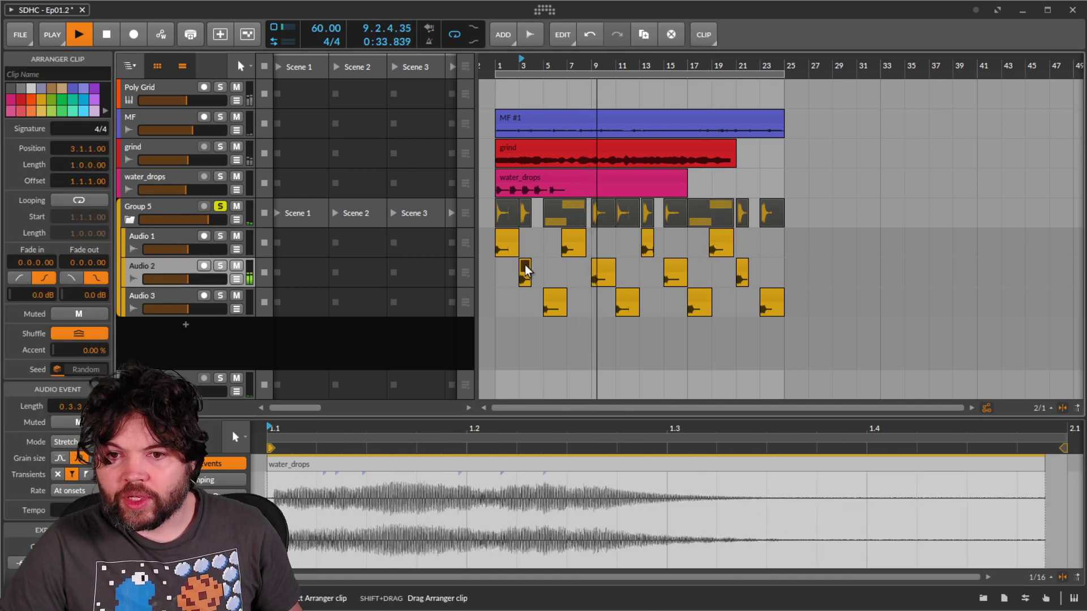
left_click_drag(526, 269, 522, 270)
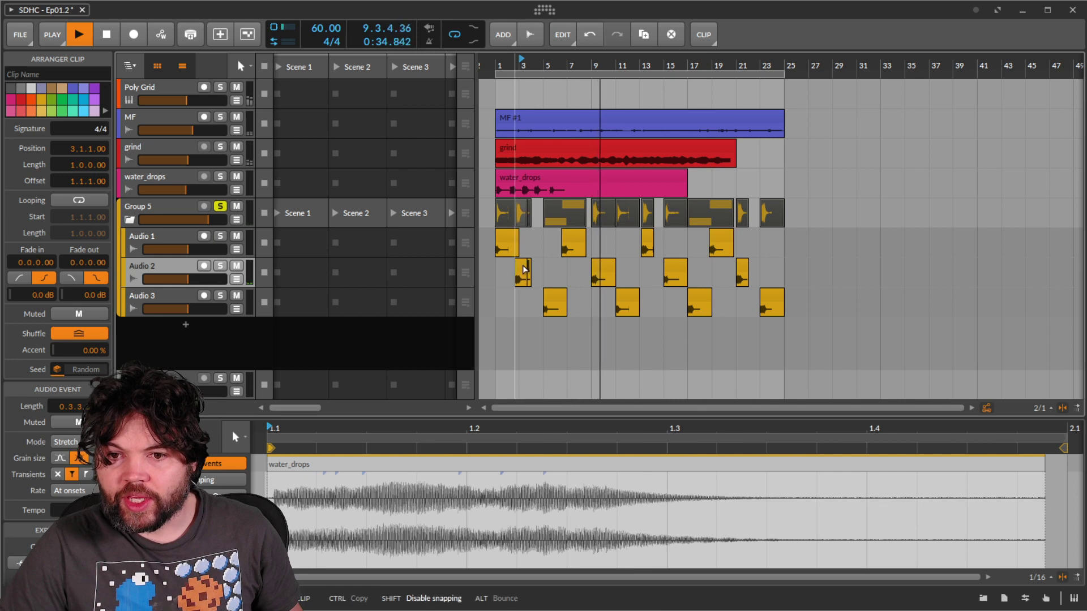
left_click(601, 270)
left_click_drag(605, 270, 600, 270)
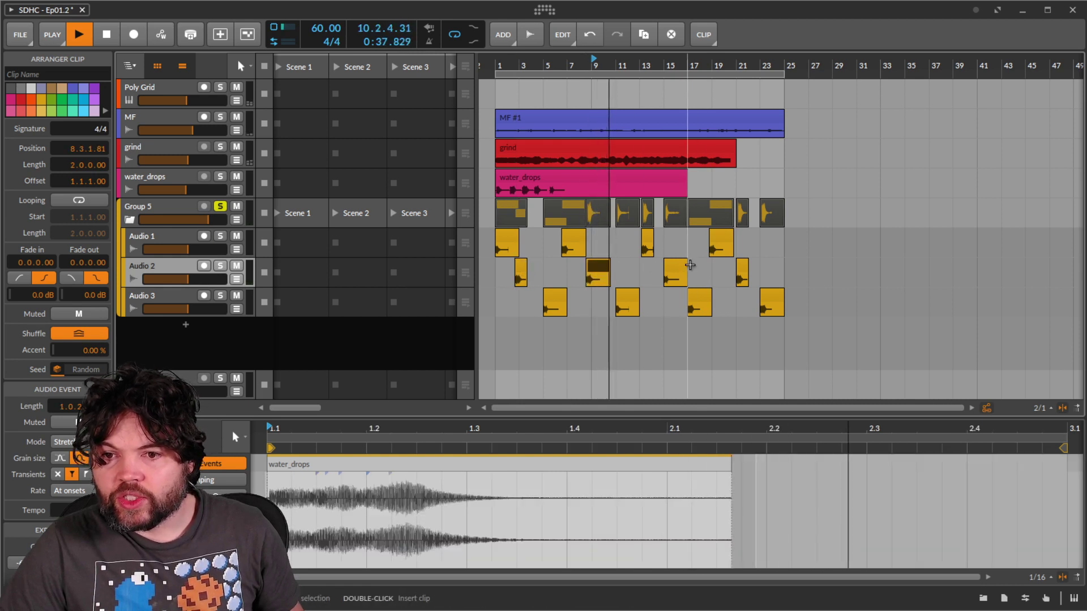
double_click(676, 267)
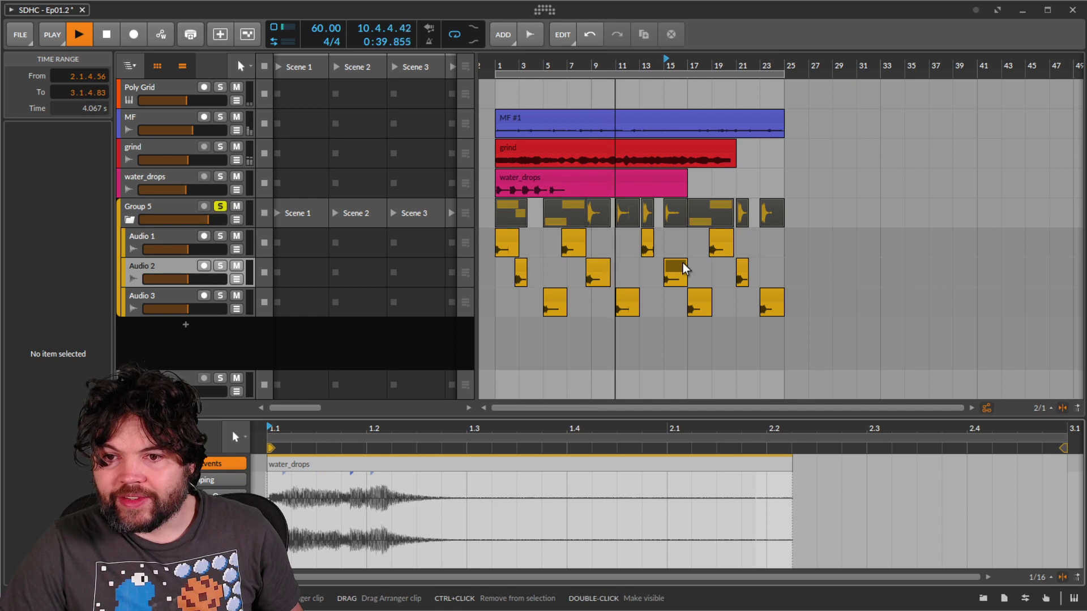
left_click_drag(674, 269, 736, 267)
- Nudge the Audio 3 clips off the grid: first two slightly earlier, third slightly later, last to 22.3.2.71
left_click(552, 308)
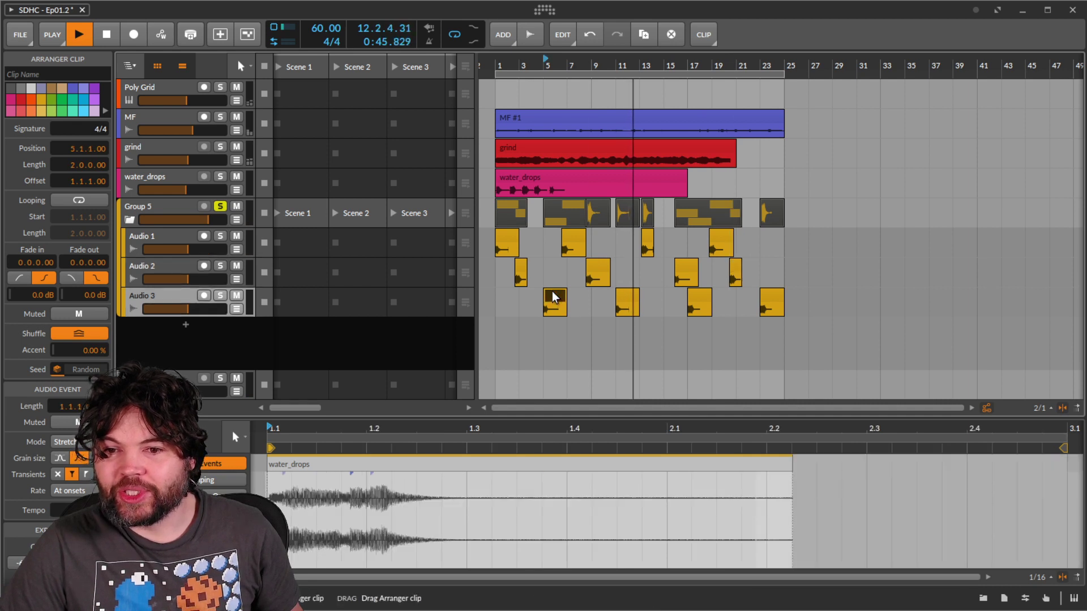
left_click(630, 299, "shift")
left_click_drag(629, 299, 631, 297)
left_click(702, 301)
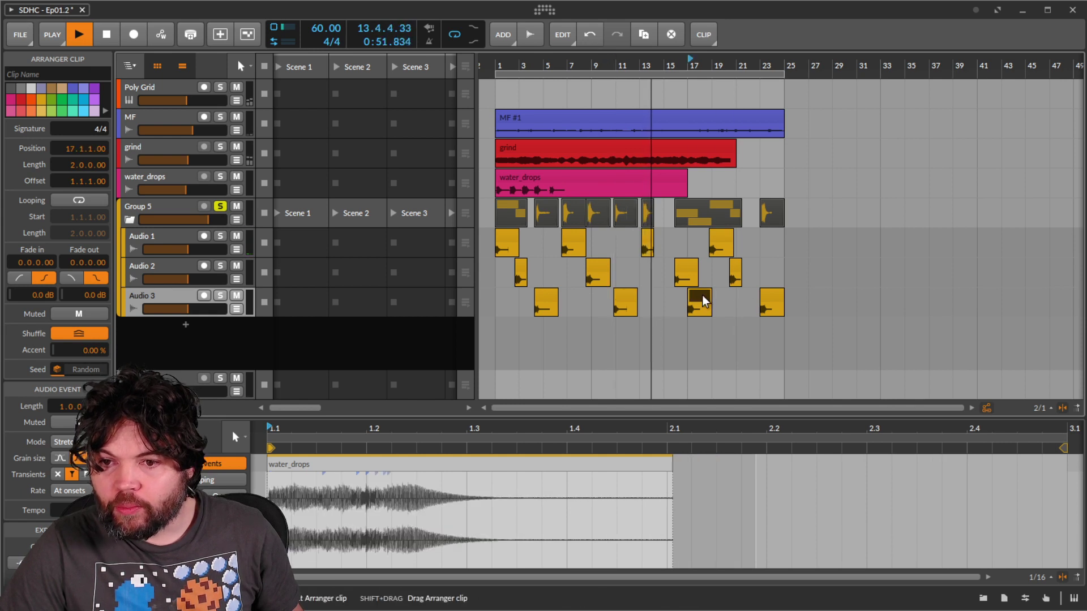
left_click_drag(702, 302, 707, 302)
left_click(773, 301)
left_click_drag(773, 300, 766, 301)
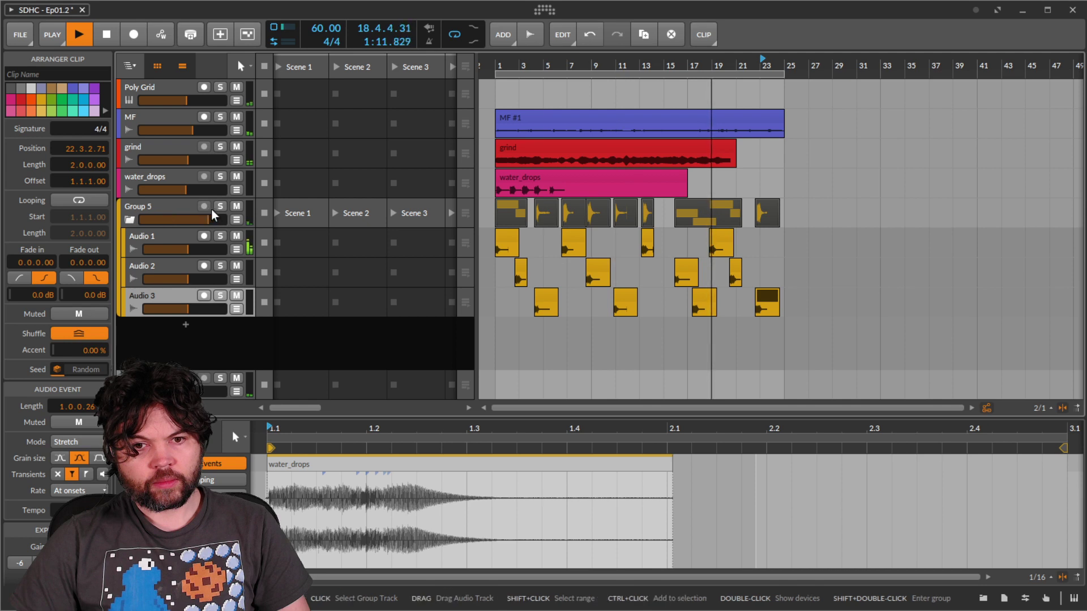
- Delete the original water_drops track and solo the grind track
left_click(150, 177)
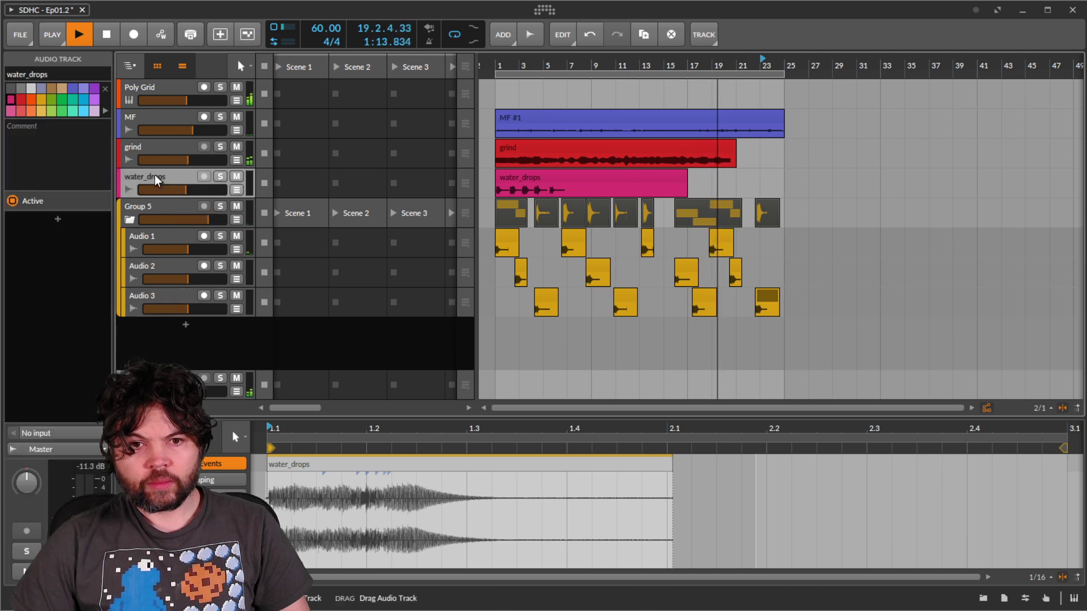
key("Delete")
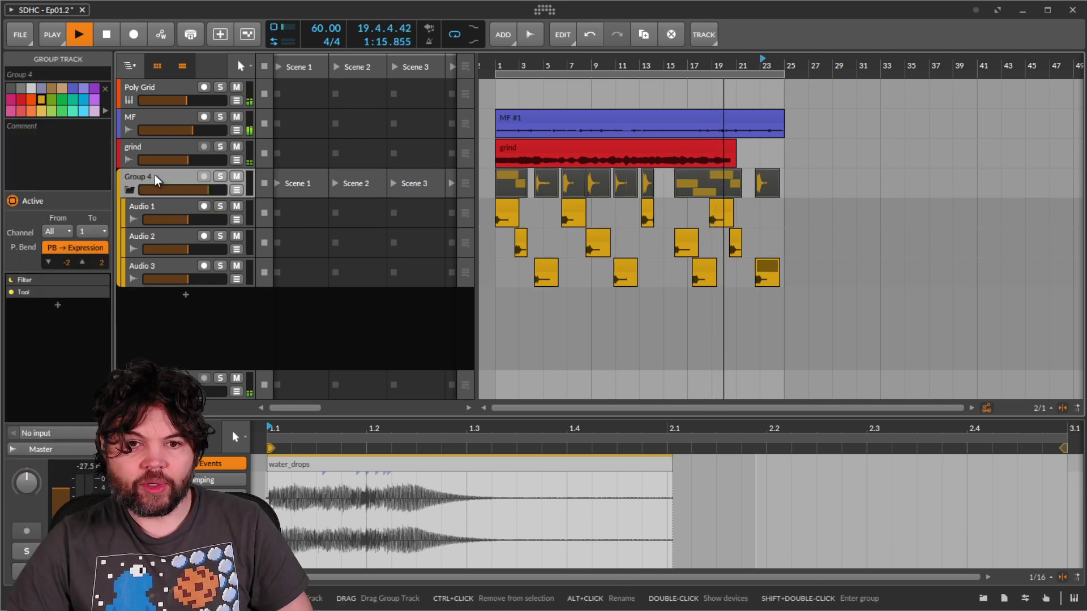
left_click(212, 150)
left_click(221, 148)
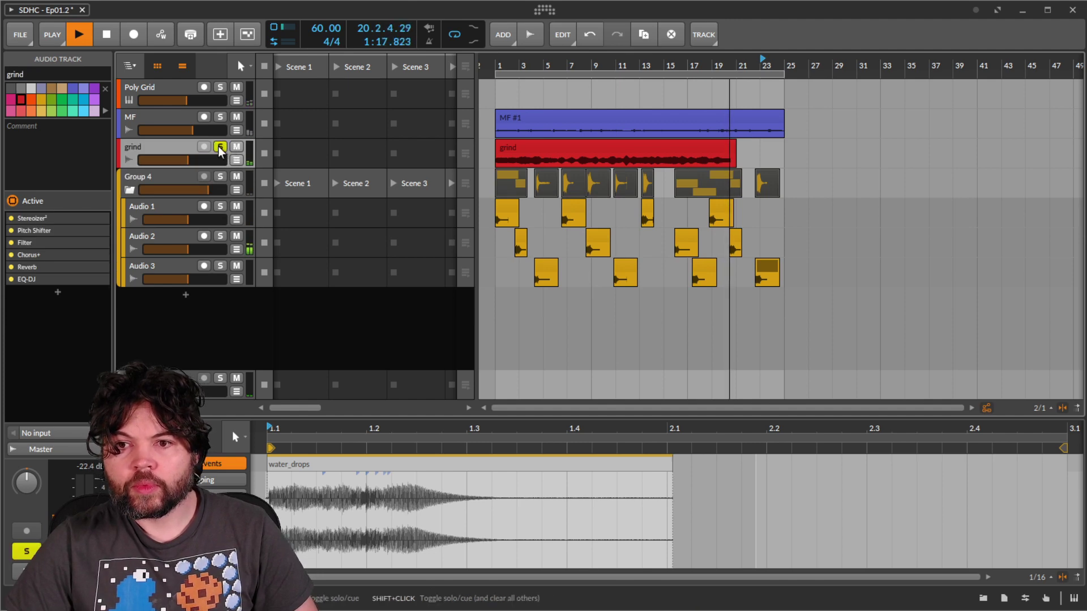
- Extend the end of the grind clip to a length of 24 bars, level with the end of the MF #1 clip
left_click(685, 153)
scroll(731, 152, "up", 3)
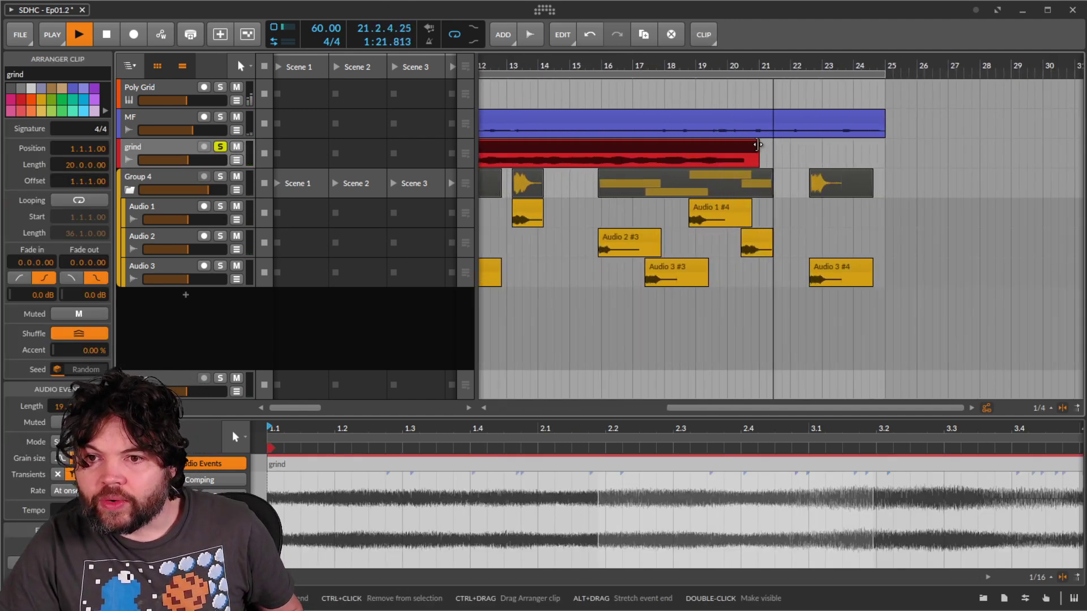
left_click_drag(755, 146, 741, 168)
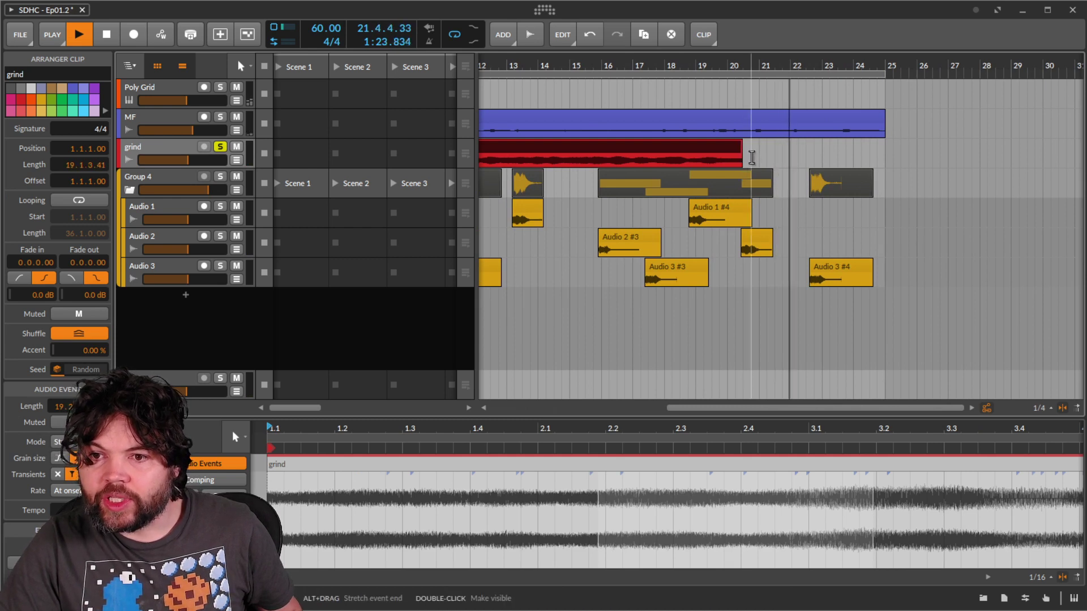
scroll(753, 160, "down", 4)
scroll(756, 159, "down", 1)
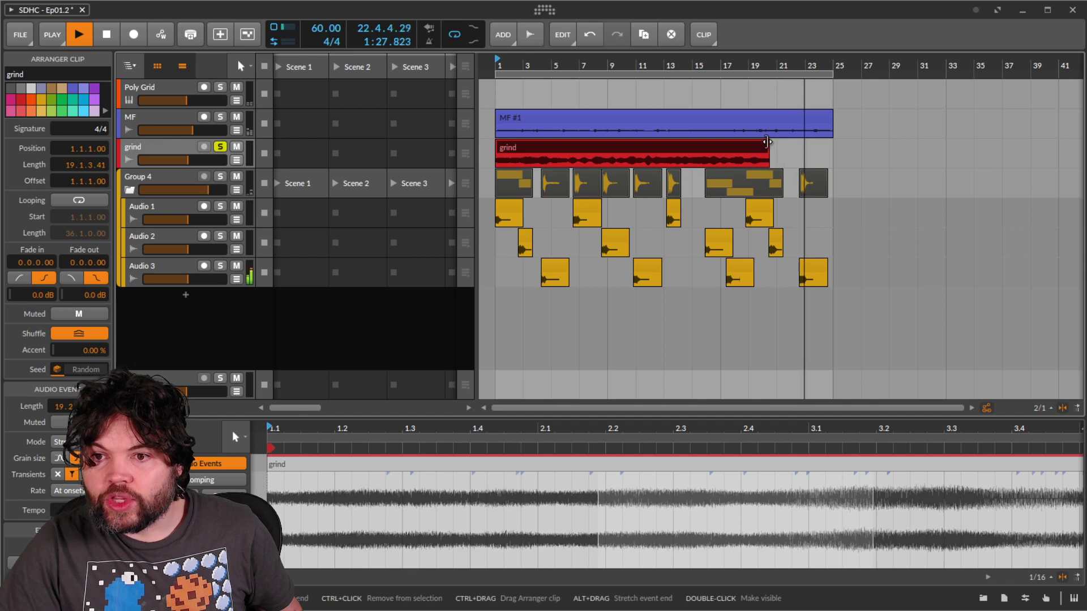
left_click_drag(766, 148, 831, 150)
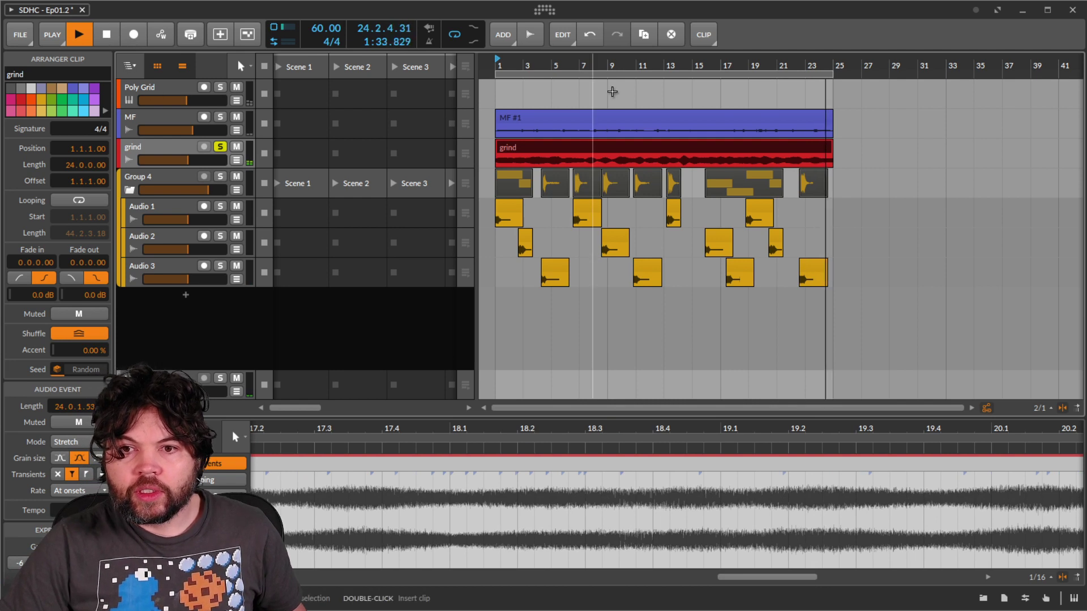
- Play the full mix from about bar 10 and solo Poly Grid, MF, grind and Group 4 in turn to compare the layers
left_click(623, 66)
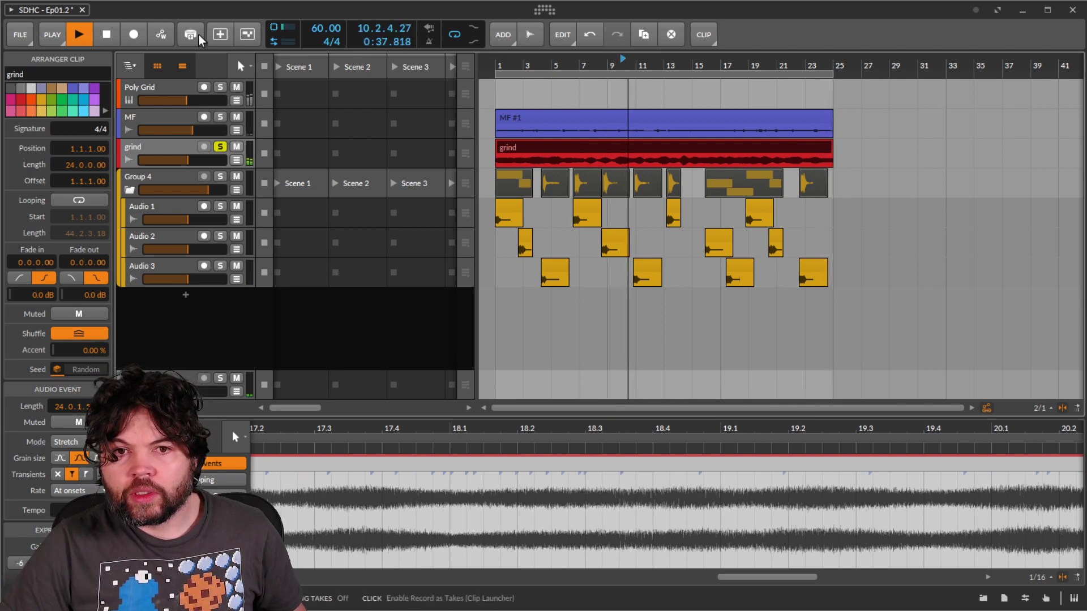
left_click(227, 149)
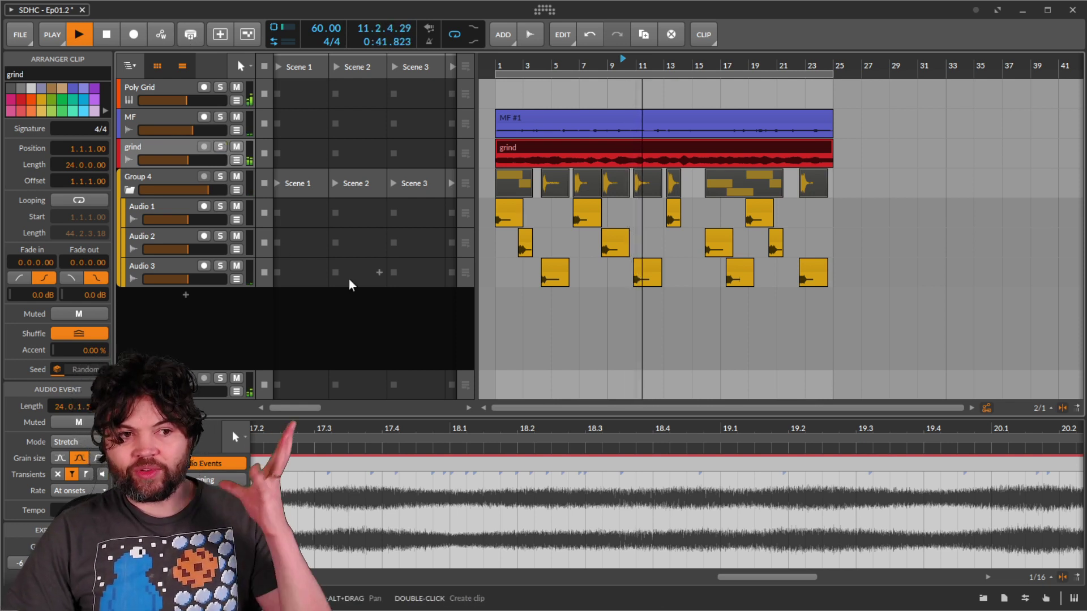
left_click(220, 88)
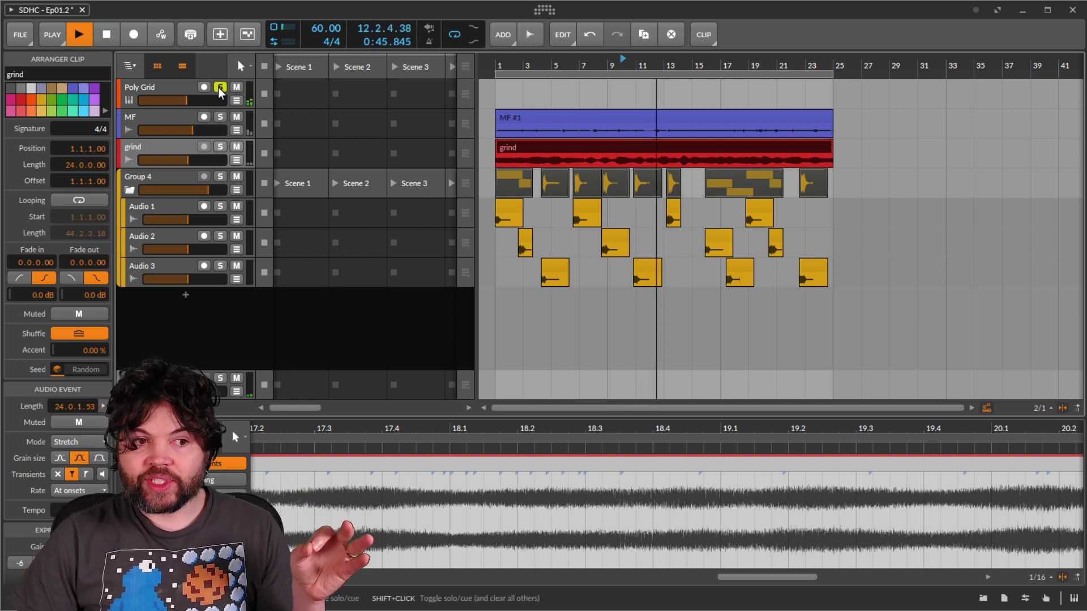
left_click(220, 117)
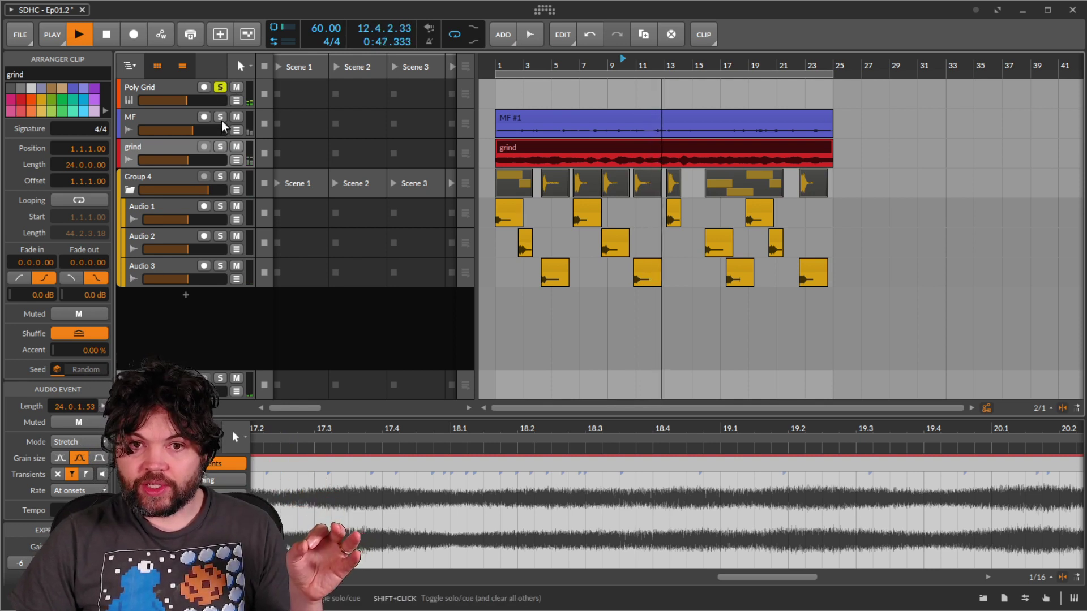
left_click(221, 87)
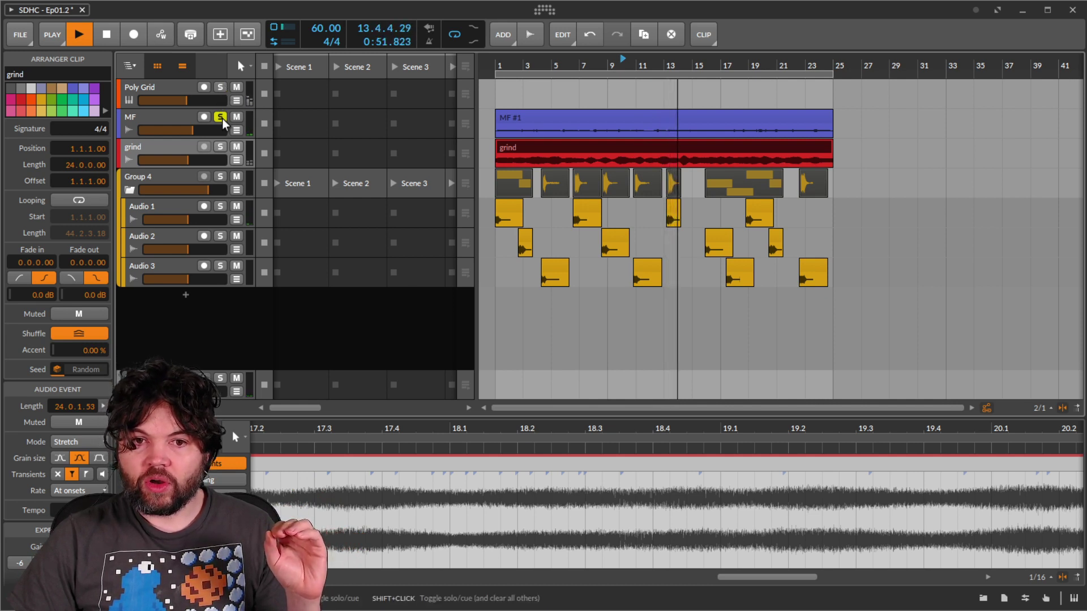
left_click(221, 146)
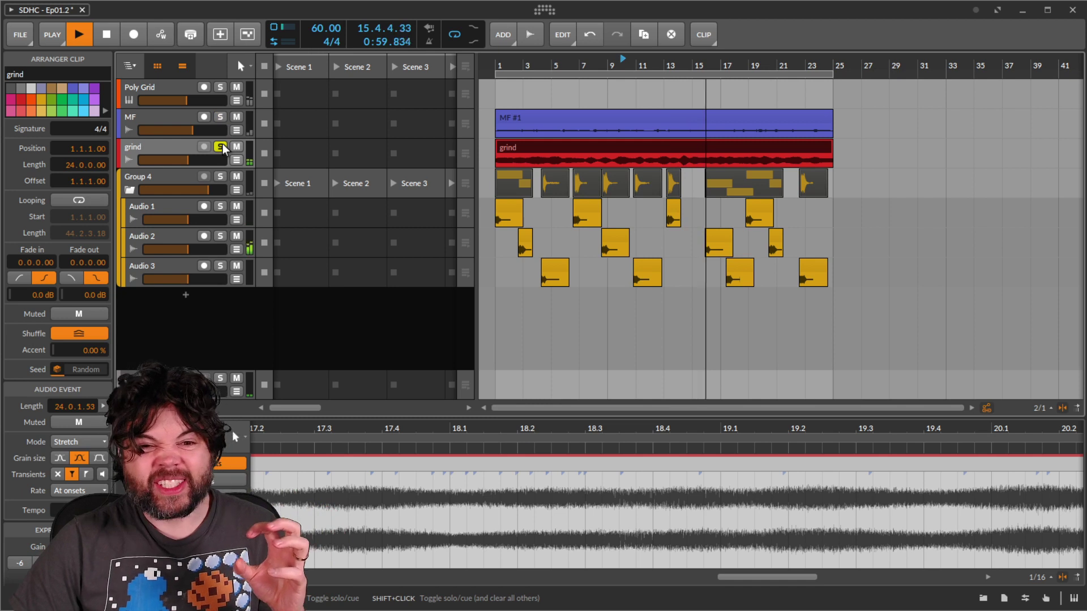
left_click(221, 147)
left_click(220, 176)
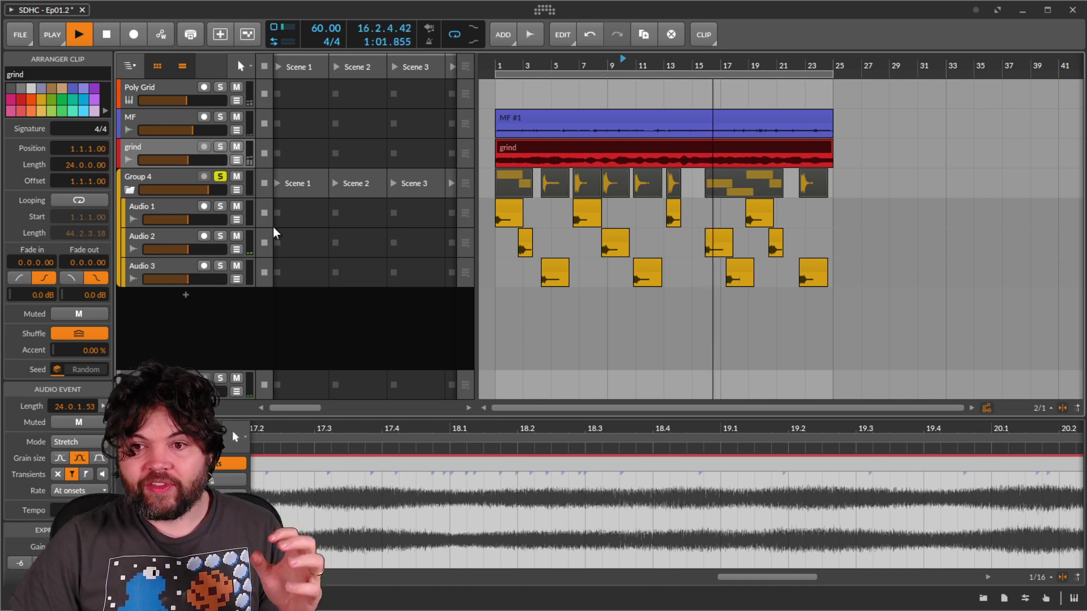